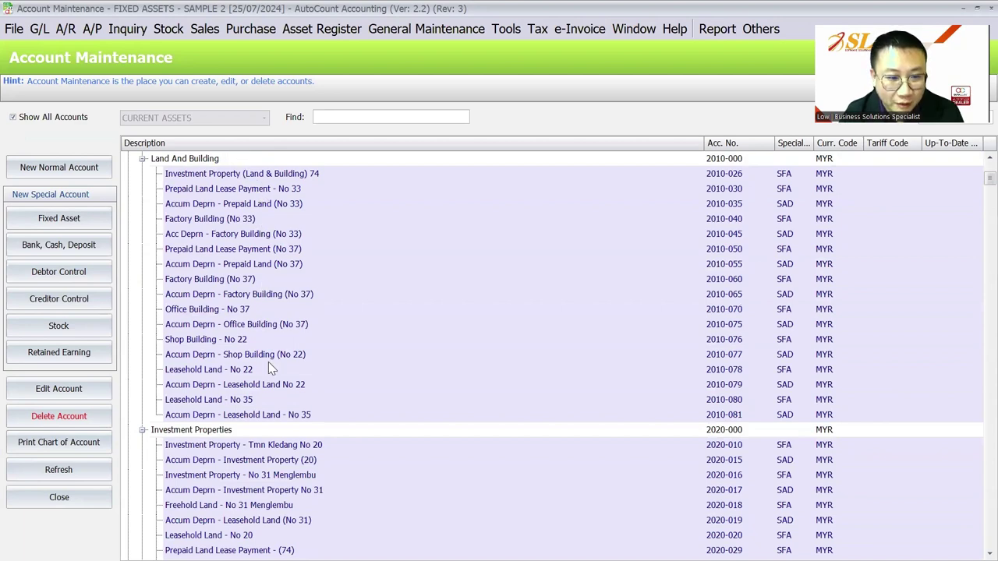
Review the land, investment property and office equipment accounts with their accumulated depreciation accounts in the SAMPLE 2 chart of accounts.
{"action": "scroll", "coordinate": [269, 441], "scroll_direction": "down", "scroll_amount": 7}
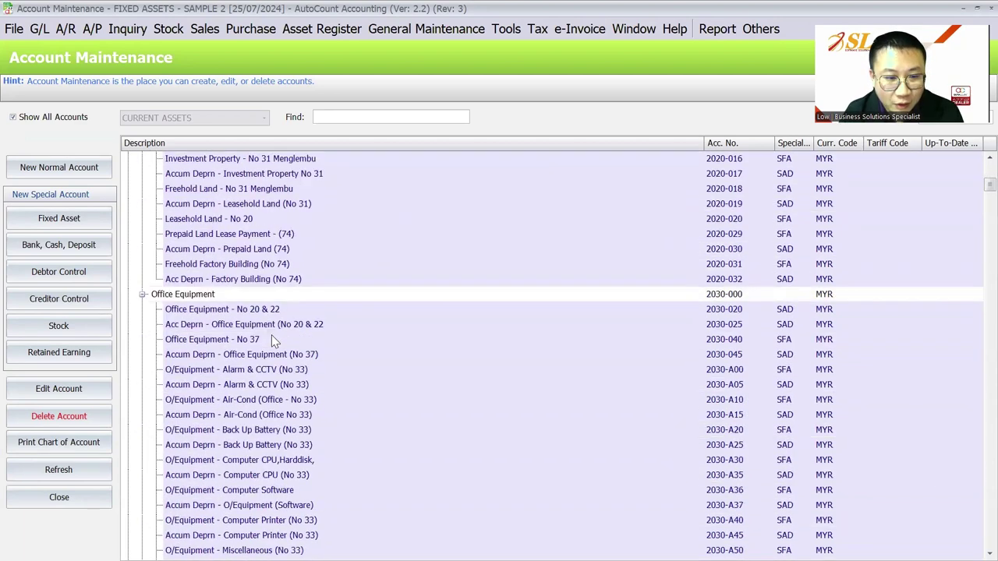
{"action": "scroll", "coordinate": [271, 312], "scroll_direction": "down", "scroll_amount": 1}
{"action": "scroll", "coordinate": [259, 402], "scroll_direction": "down", "scroll_amount": 2}
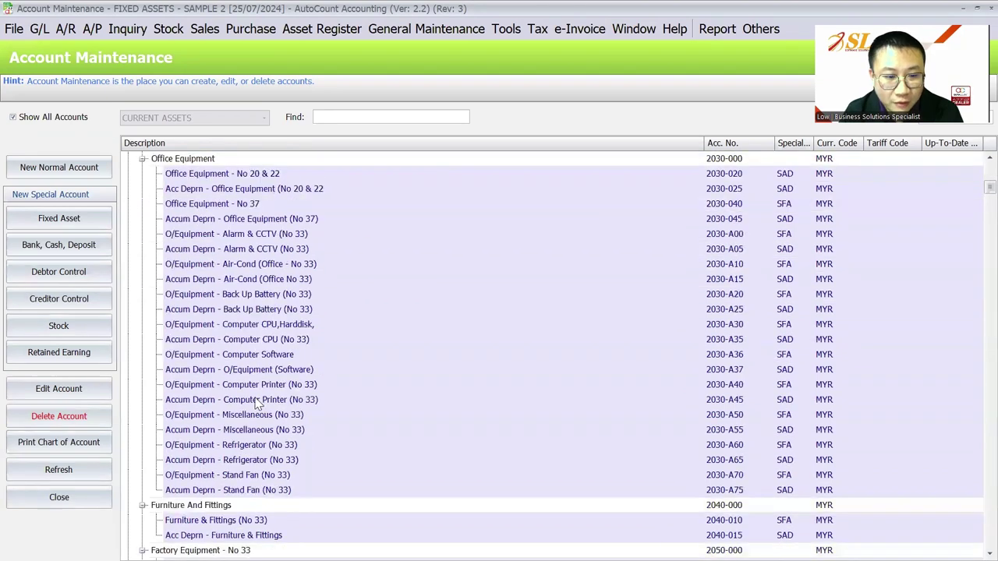
{"action": "scroll", "coordinate": [259, 399], "scroll_direction": "up", "scroll_amount": 7}
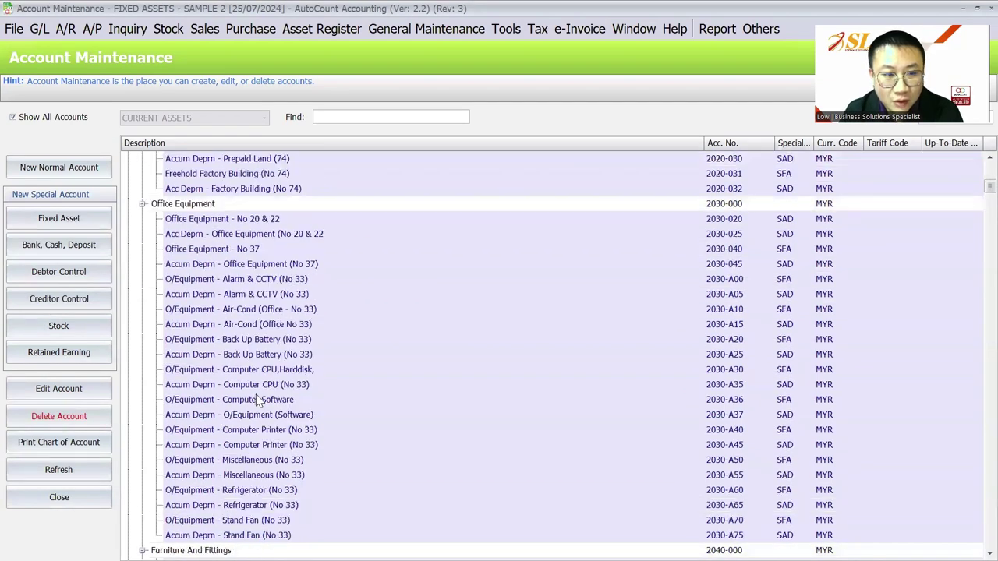
{"action": "scroll", "coordinate": [259, 397], "scroll_direction": "up", "scroll_amount": 3}
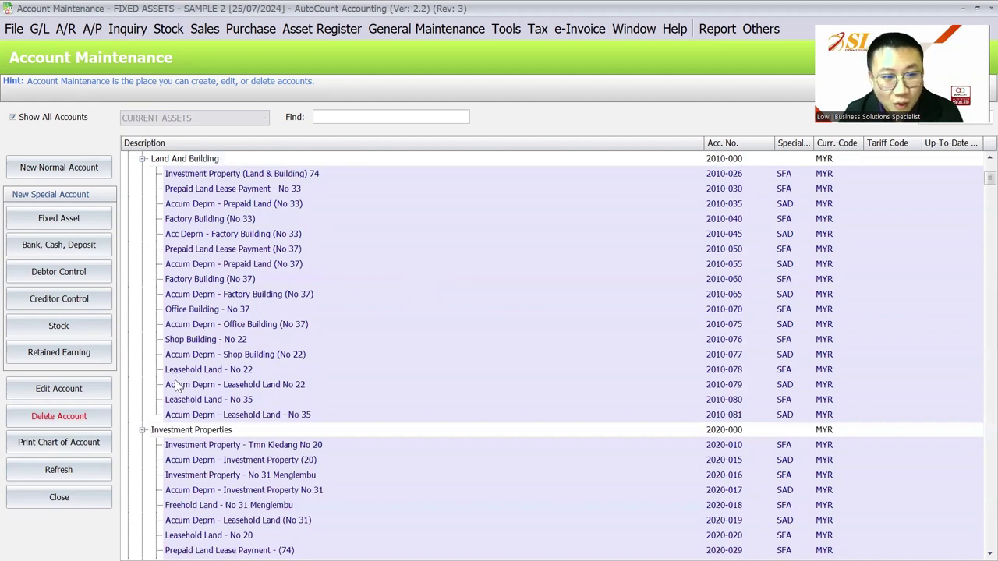
Switch to the FIXED ASSETS - SAMPLE 1 company and open Account Maintenance at the FIXED ASSETS group.
{"action": "mouse_move", "coordinate": [591, 543]}
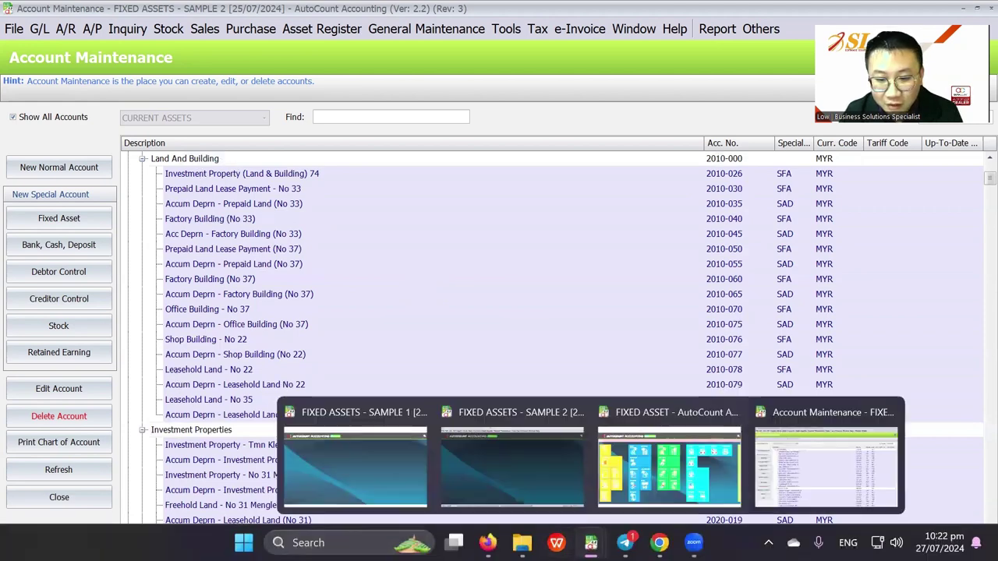
{"action": "left_click", "coordinate": [355, 460]}
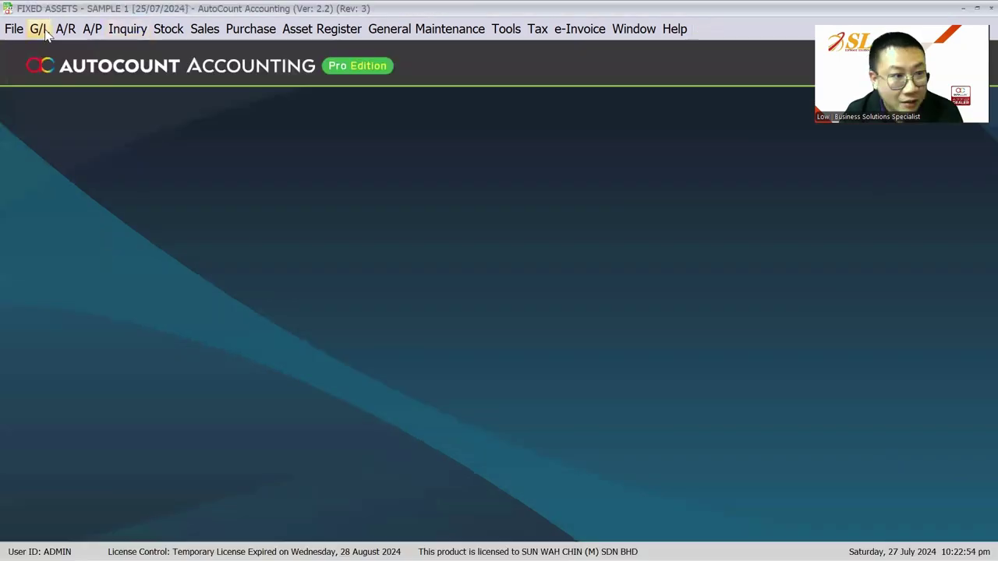
{"action": "left_click", "coordinate": [38, 29]}
{"action": "left_click", "coordinate": [54, 48]}
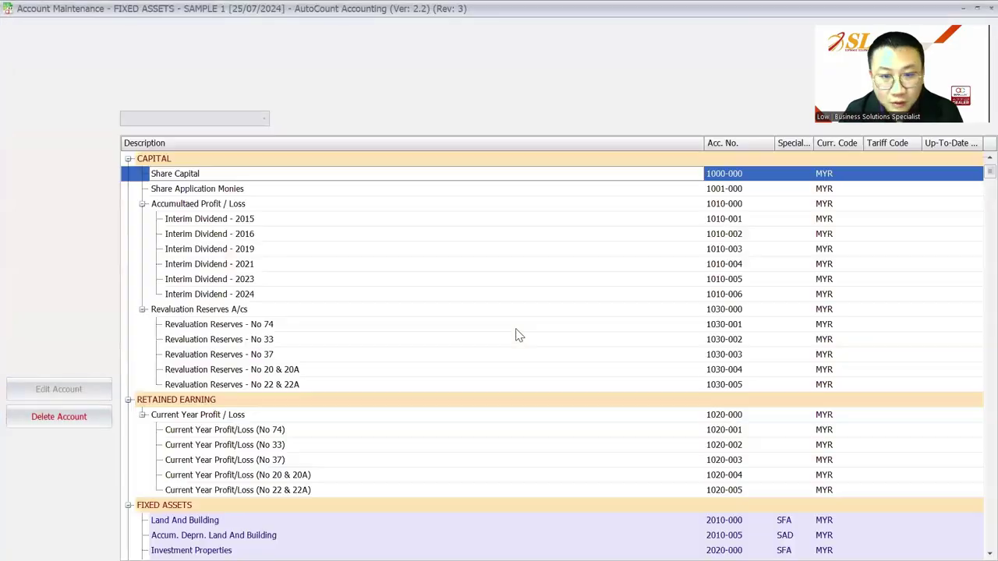
{"action": "scroll", "coordinate": [518, 335], "scroll_direction": "down", "scroll_amount": 9}
{"action": "scroll", "coordinate": [506, 330], "scroll_direction": "up", "scroll_amount": 2}
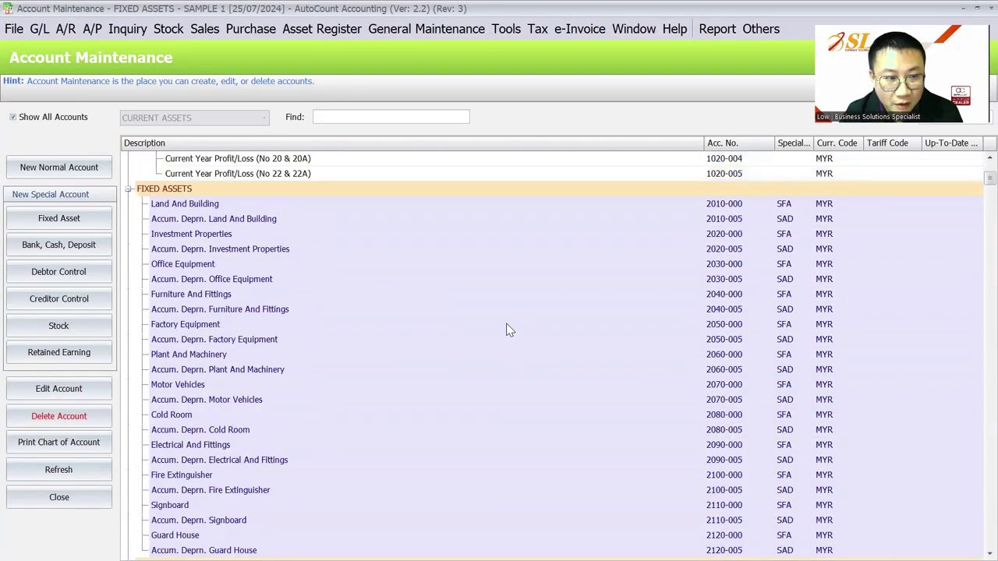
{"action": "scroll", "coordinate": [352, 278], "scroll_direction": "down", "scroll_amount": 1}
{"action": "scroll", "coordinate": [352, 276], "scroll_direction": "up", "scroll_amount": 1}
Compare the Land And Building and Investment Properties accounts with their accumulated depreciation accounts, and look over the available Asset Register commands.
{"action": "left_click", "coordinate": [214, 205]}
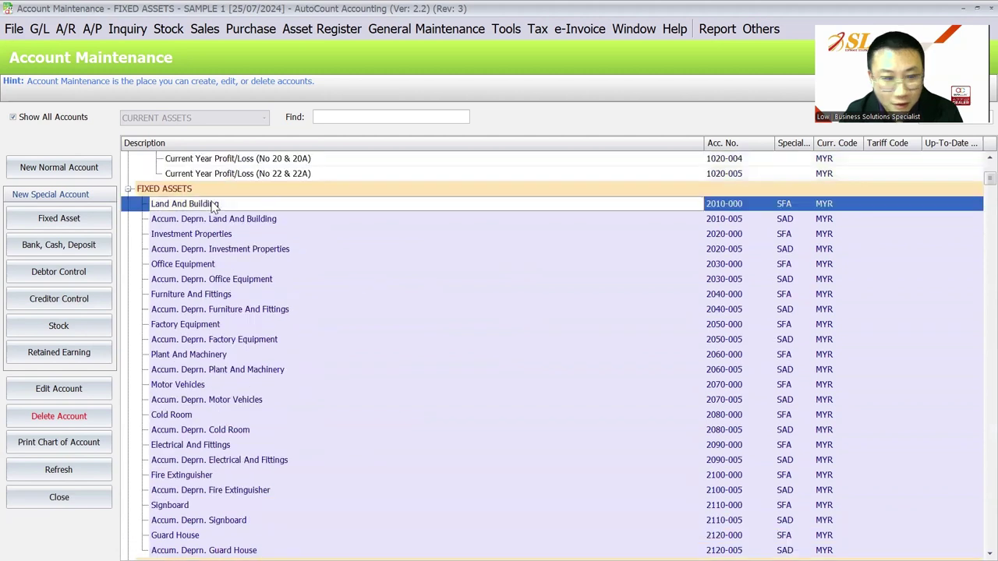
{"action": "left_click", "coordinate": [216, 220]}
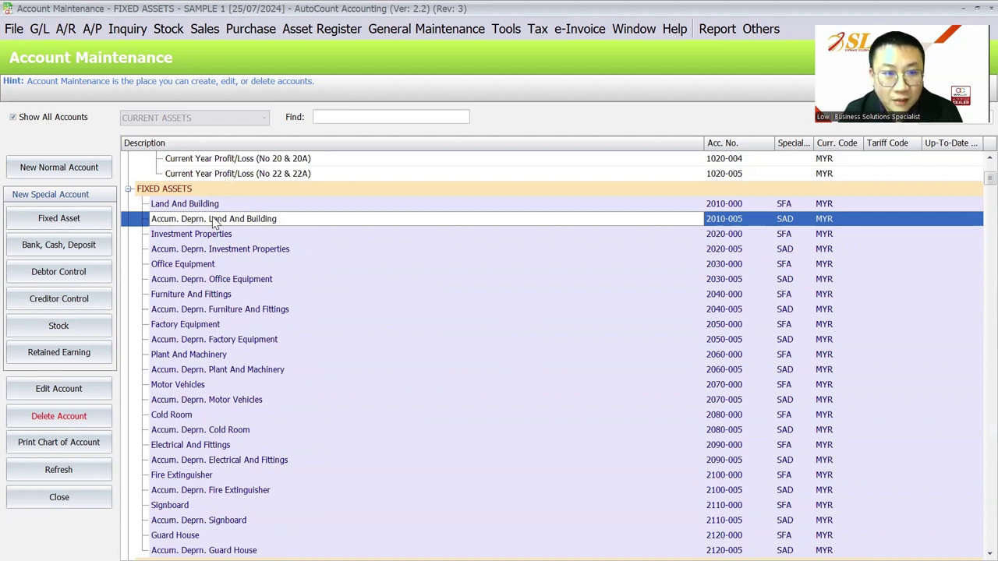
{"action": "left_click", "coordinate": [214, 204]}
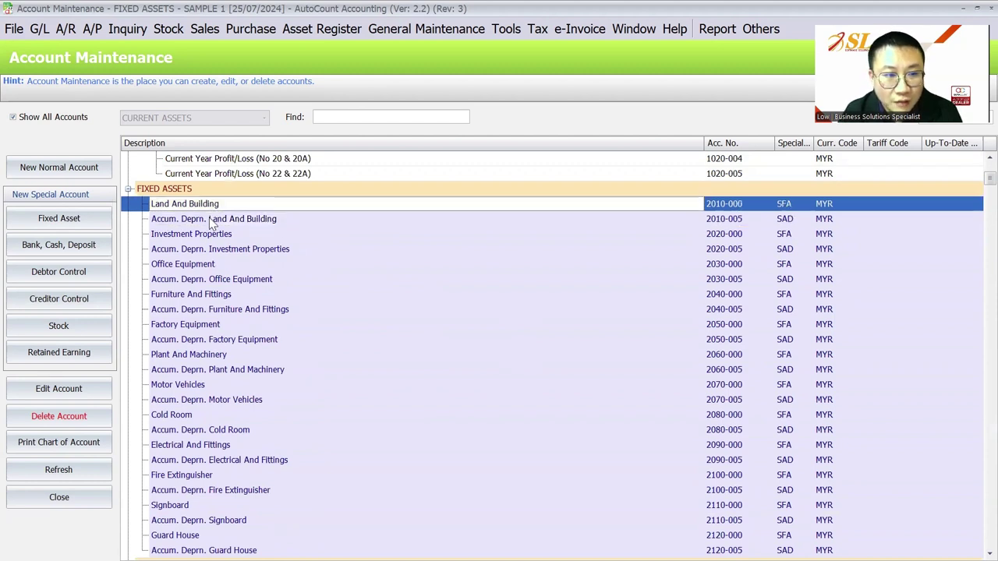
{"action": "left_click", "coordinate": [213, 221]}
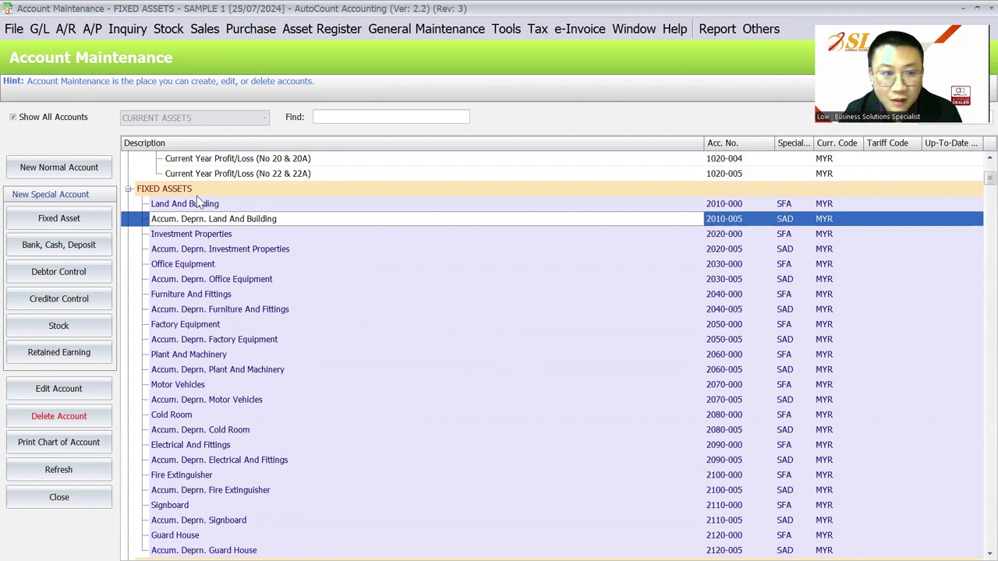
{"action": "left_click", "coordinate": [203, 205]}
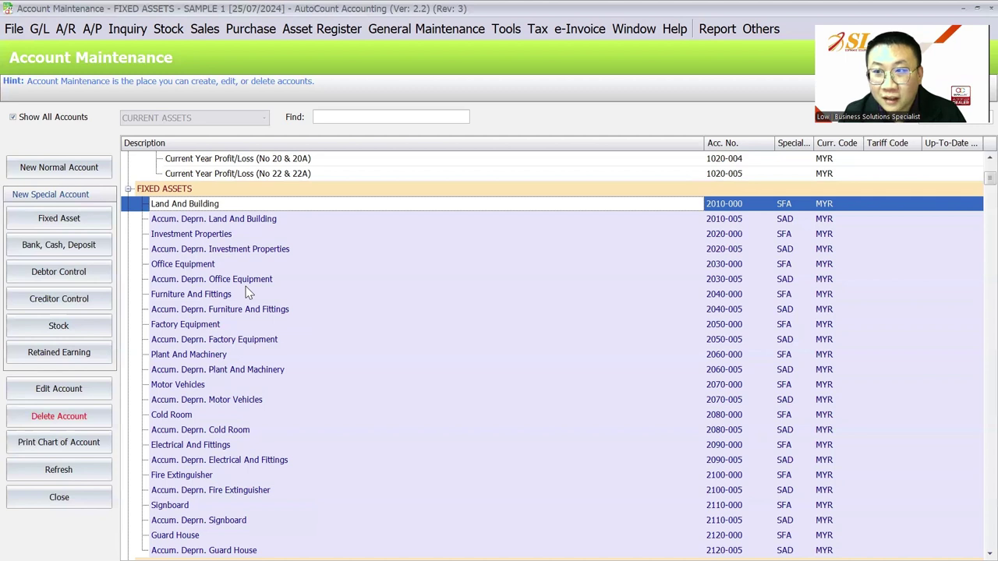
{"action": "left_click", "coordinate": [291, 266]}
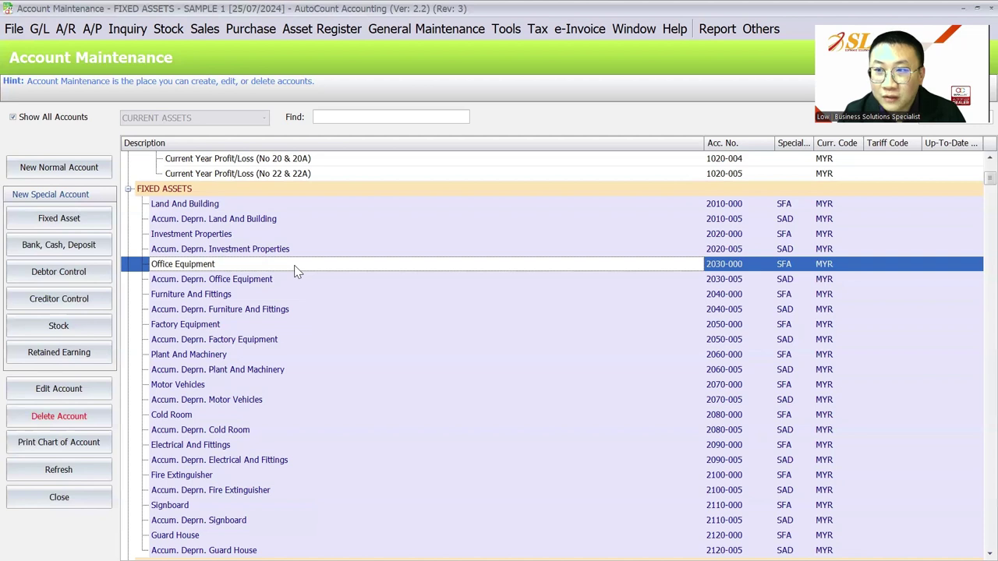
{"action": "left_click", "coordinate": [266, 191]}
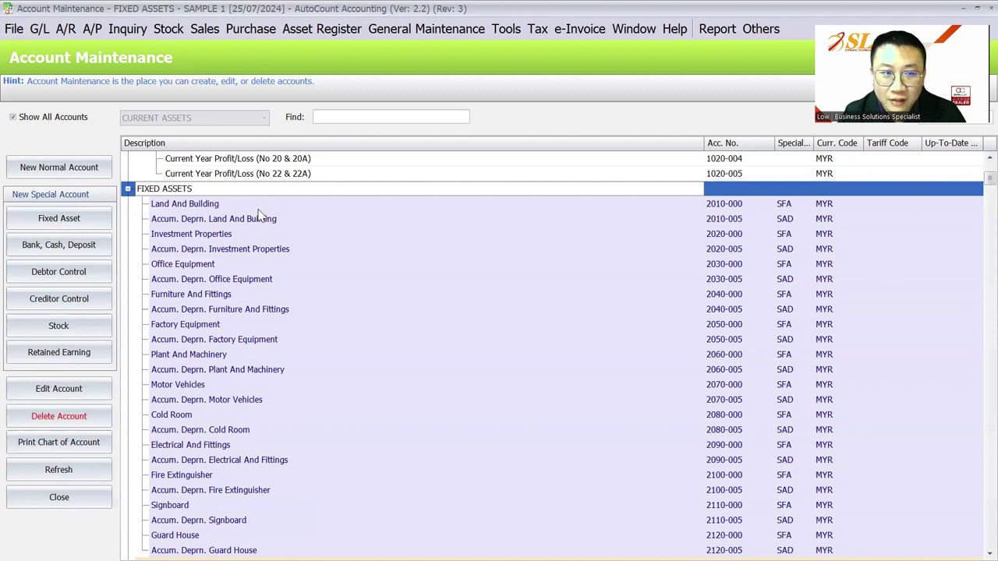
{"action": "left_click", "coordinate": [258, 206]}
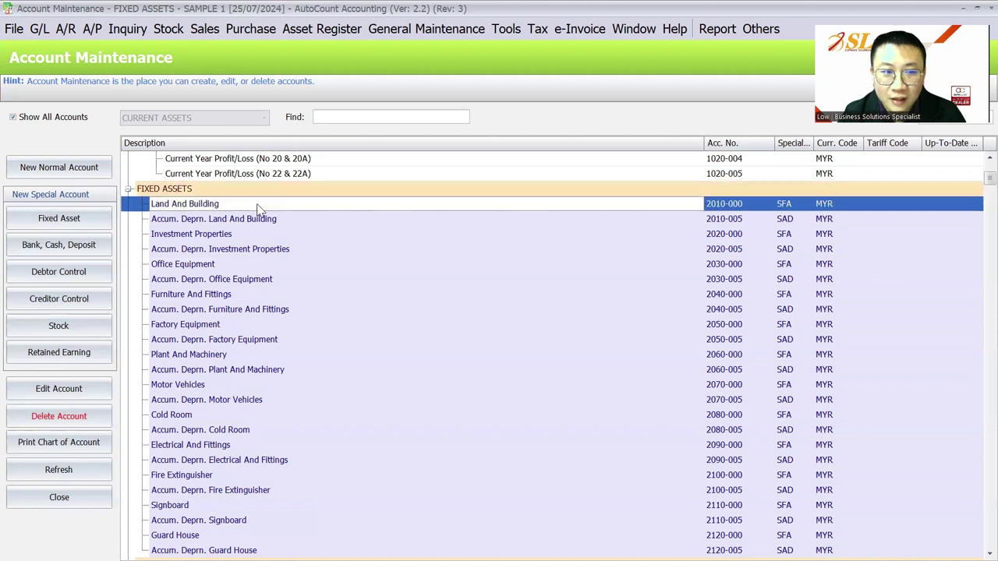
{"action": "left_click", "coordinate": [909, 218]}
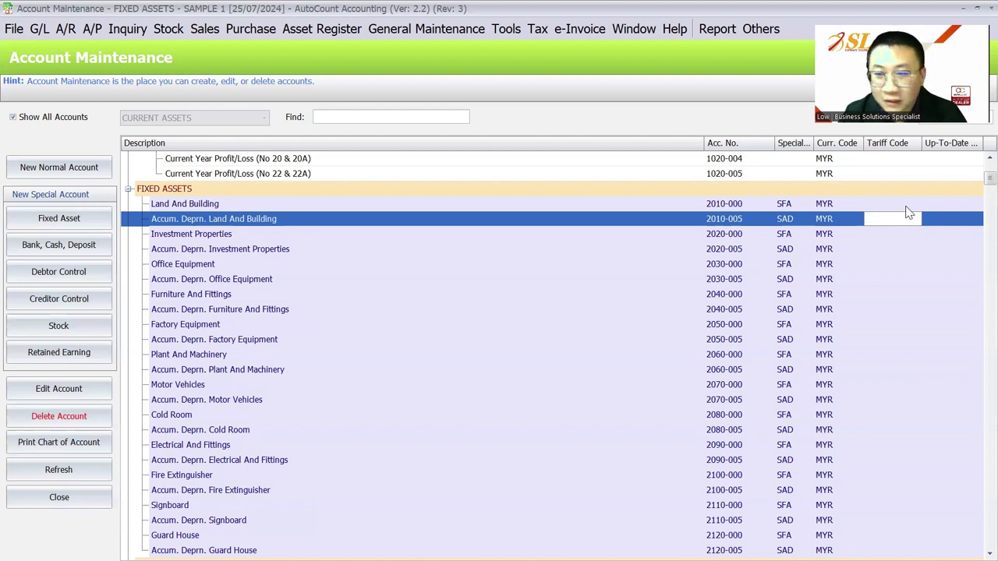
{"action": "left_click", "coordinate": [891, 248]}
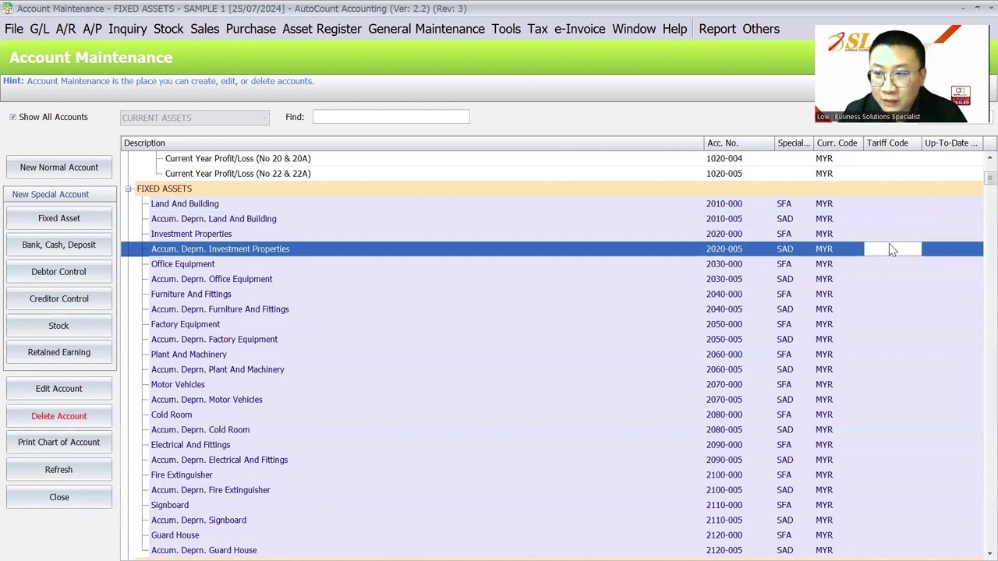
{"action": "left_click", "coordinate": [891, 233]}
{"action": "left_click", "coordinate": [893, 248]}
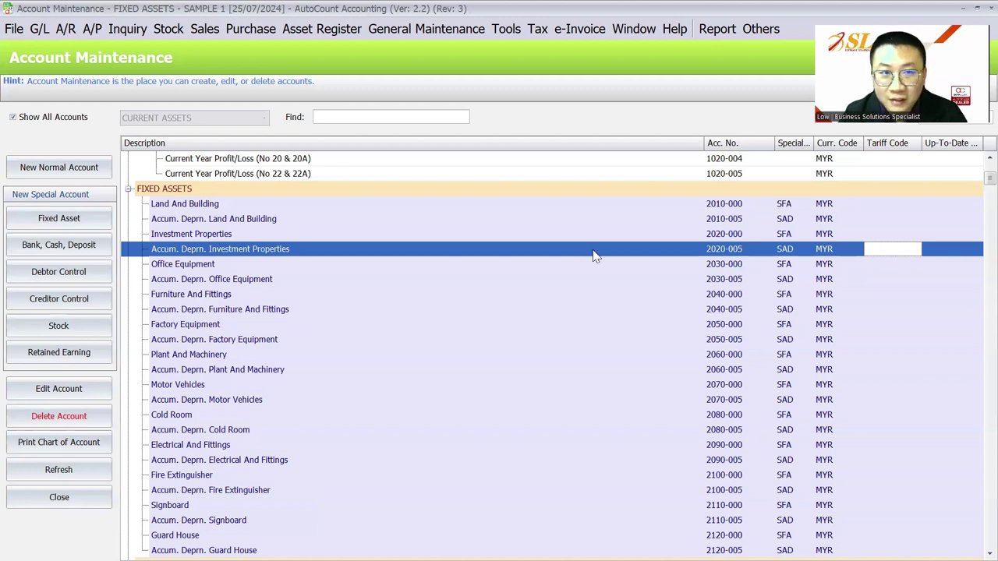
{"action": "left_click", "coordinate": [312, 31]}
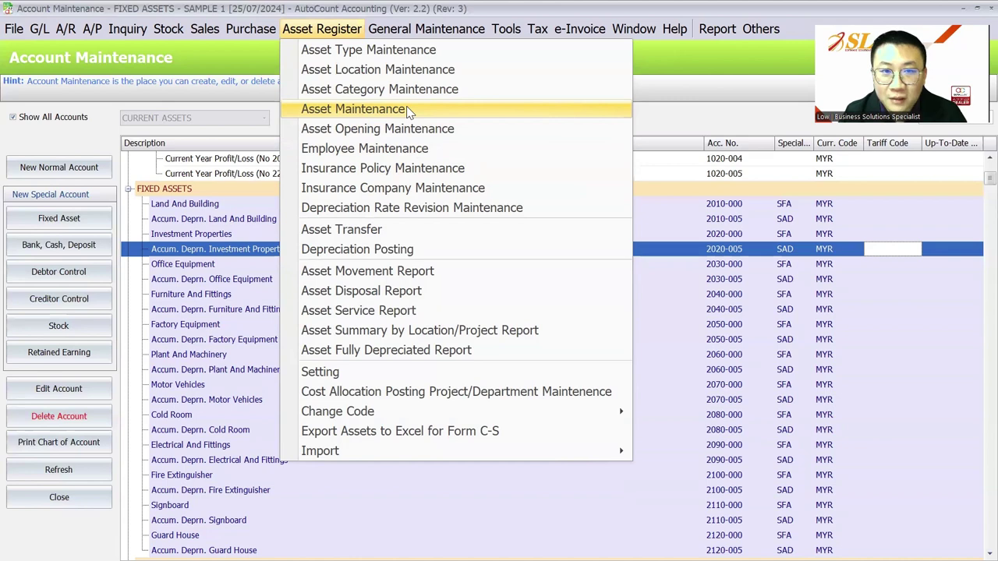
Open Account Maintenance in the FIXED ASSET company and examine its furniture, office equipment and motor vehicle accounts.
{"action": "mouse_move", "coordinate": [761, 29]}
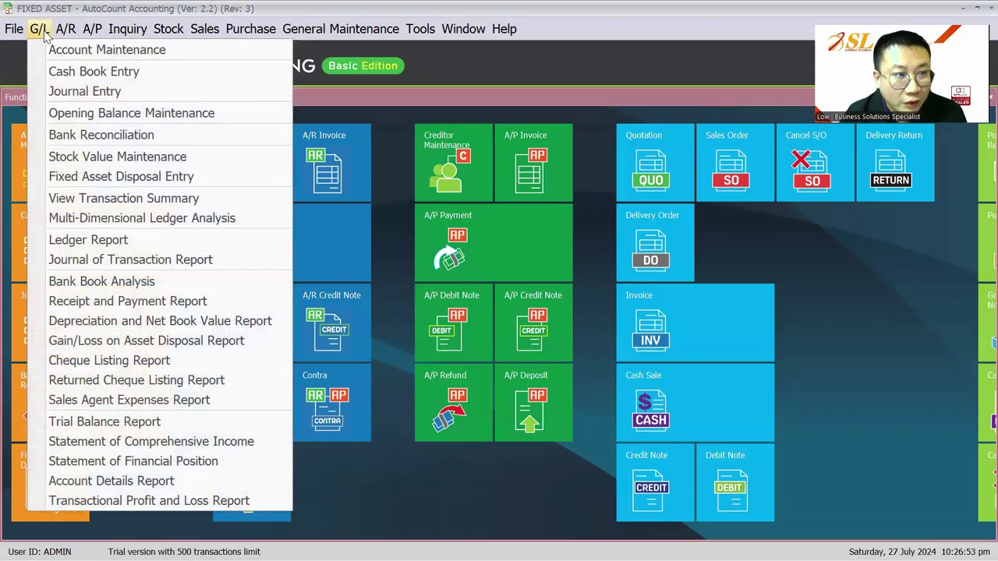
{"action": "left_click", "coordinate": [45, 53]}
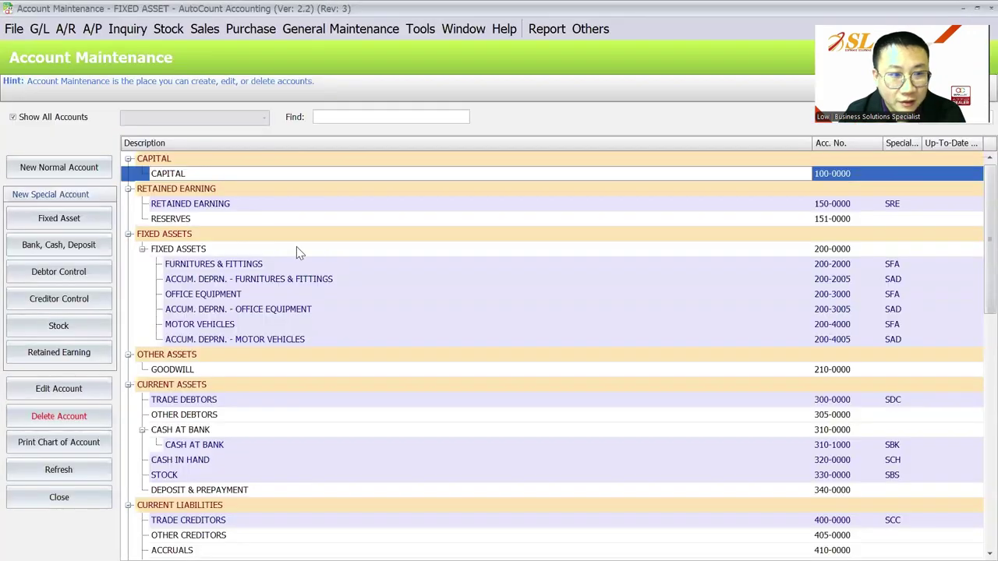
{"action": "scroll", "coordinate": [296, 248], "scroll_direction": "down", "scroll_amount": 1}
{"action": "left_click", "coordinate": [279, 219]}
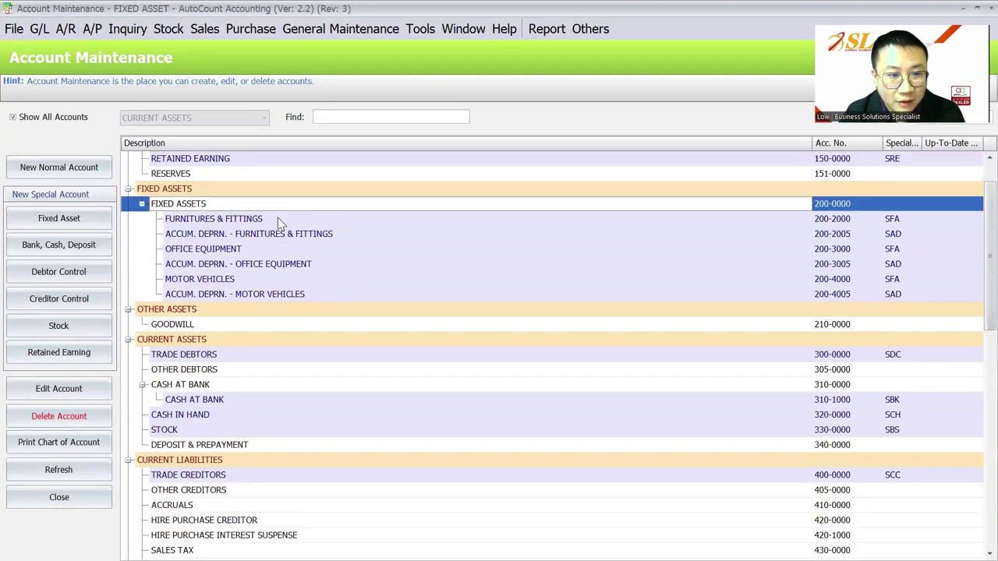
{"action": "left_click_drag", "start_coordinate": [278, 226], "coordinate": [265, 301]}
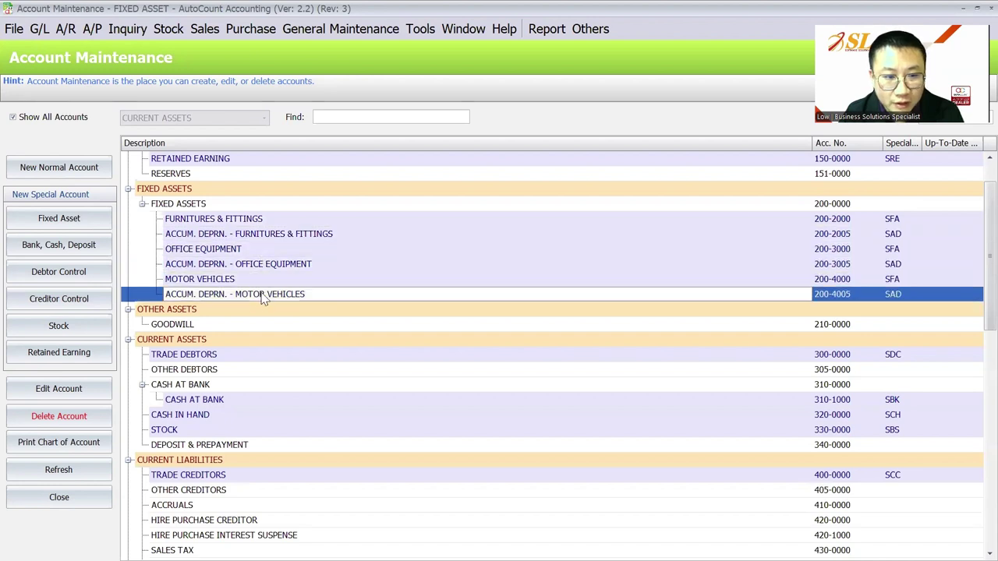
{"action": "left_click", "coordinate": [269, 234]}
{"action": "scroll", "coordinate": [256, 223], "scroll_direction": "up", "scroll_amount": 1}
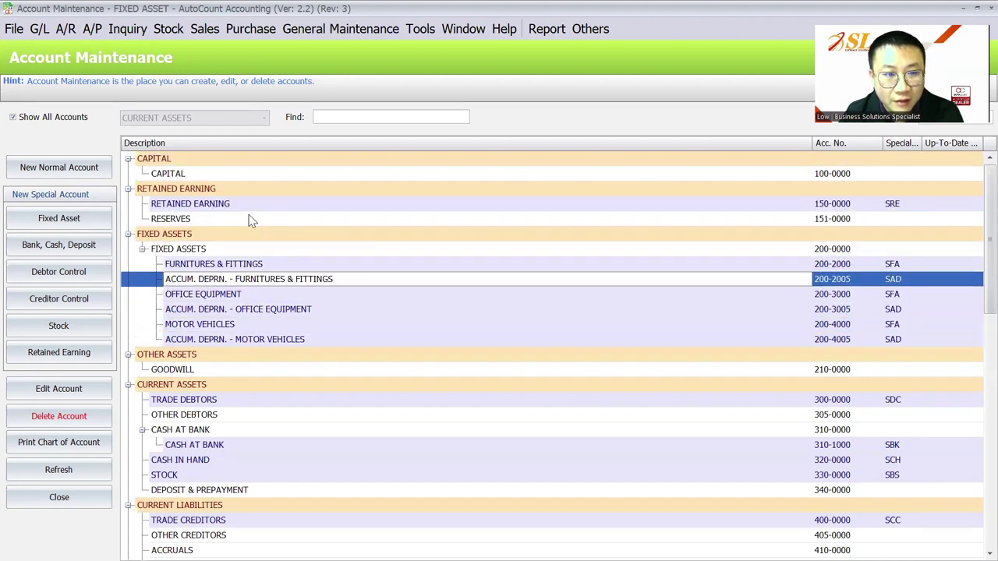
Install the AutoCount.FixedAsset 2.1.12.13.app plug-in package from the Downloads folder with the Plug-In Manager, then close the manager.
{"action": "left_click", "coordinate": [328, 37]}
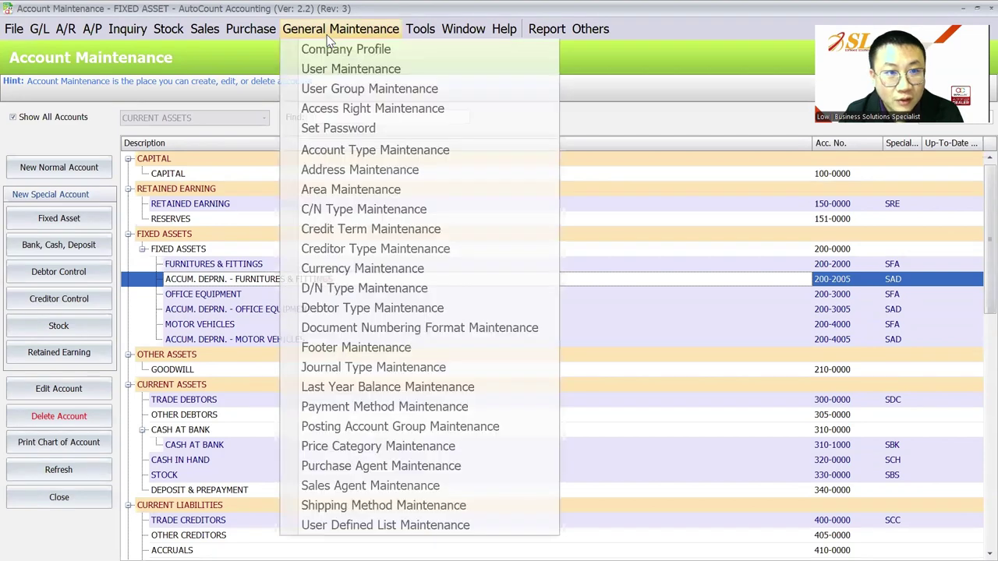
{"action": "mouse_move", "coordinate": [425, 31]}
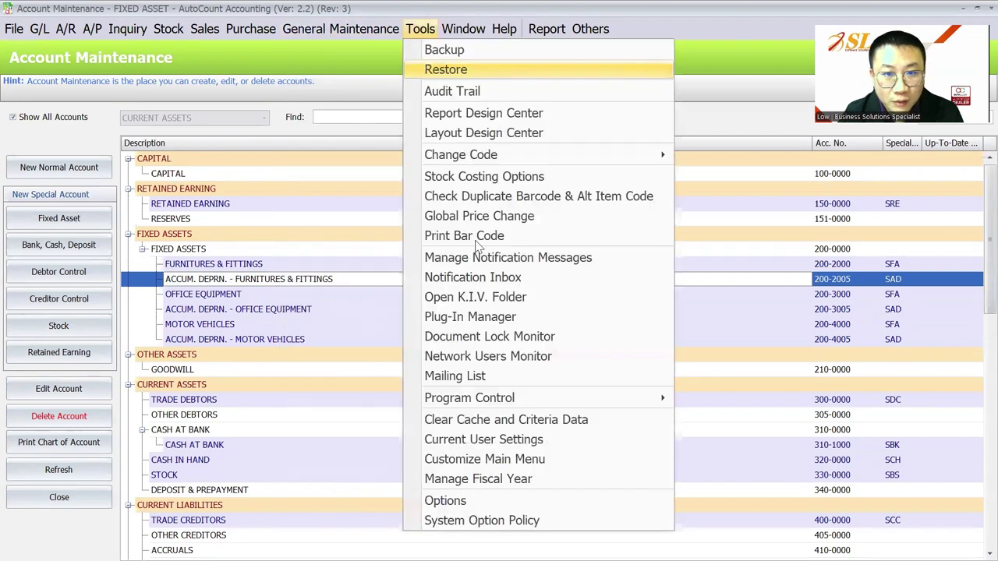
{"action": "left_click", "coordinate": [507, 322]}
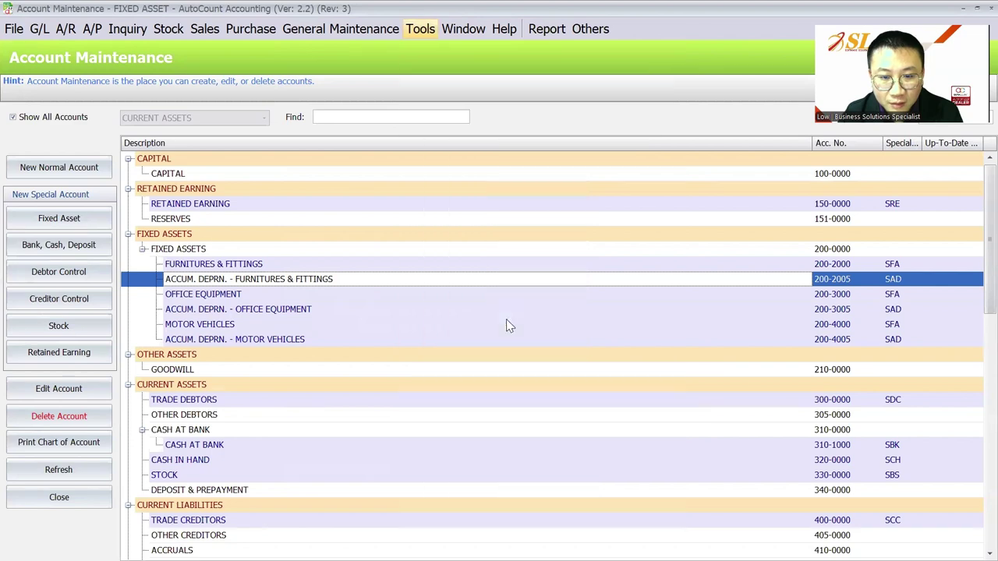
{"action": "left_click", "coordinate": [793, 214]}
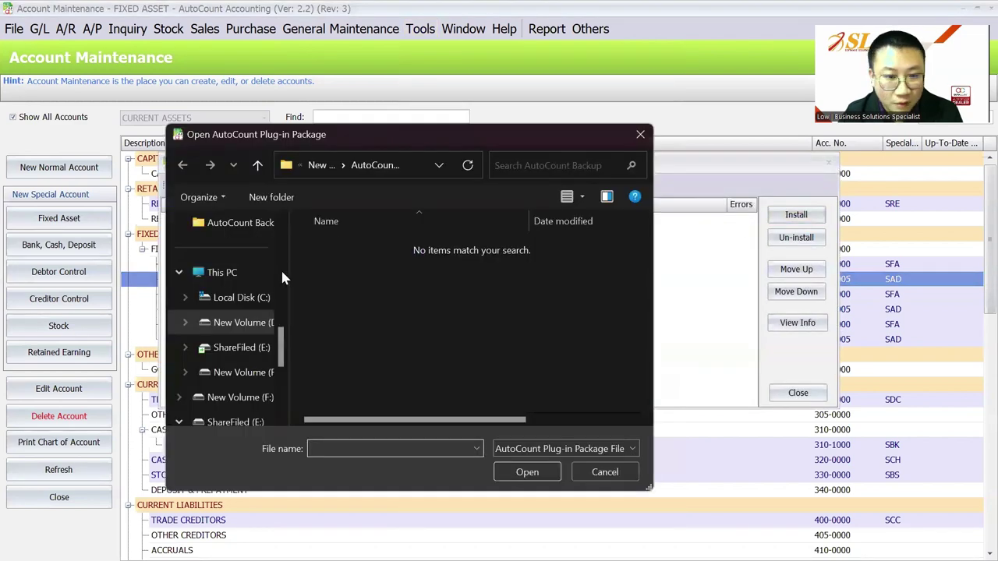
{"action": "left_click_drag", "start_coordinate": [282, 337], "coordinate": [283, 278]}
{"action": "left_click", "coordinate": [234, 348]}
{"action": "double_click", "coordinate": [382, 267]}
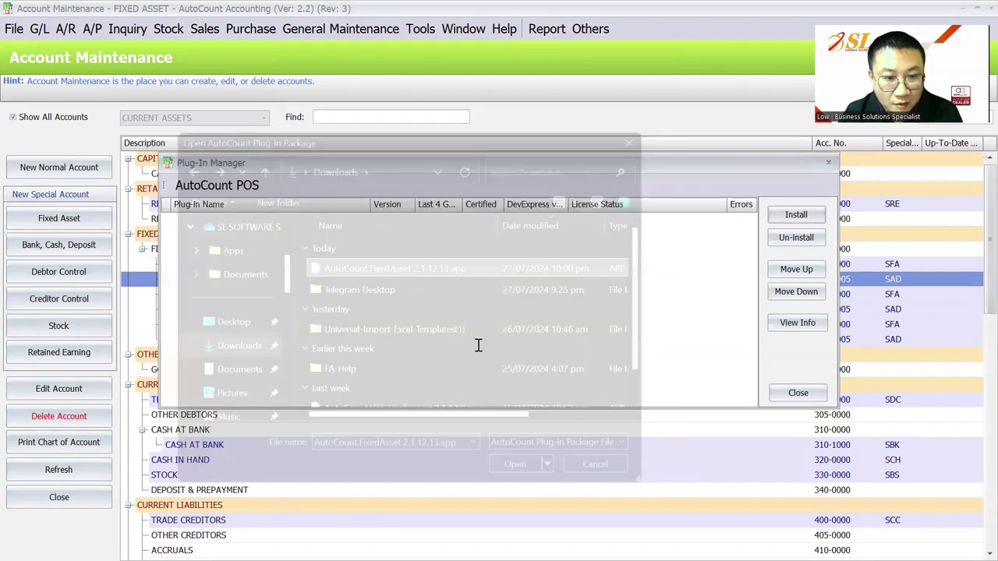
{"action": "left_click", "coordinate": [757, 473]}
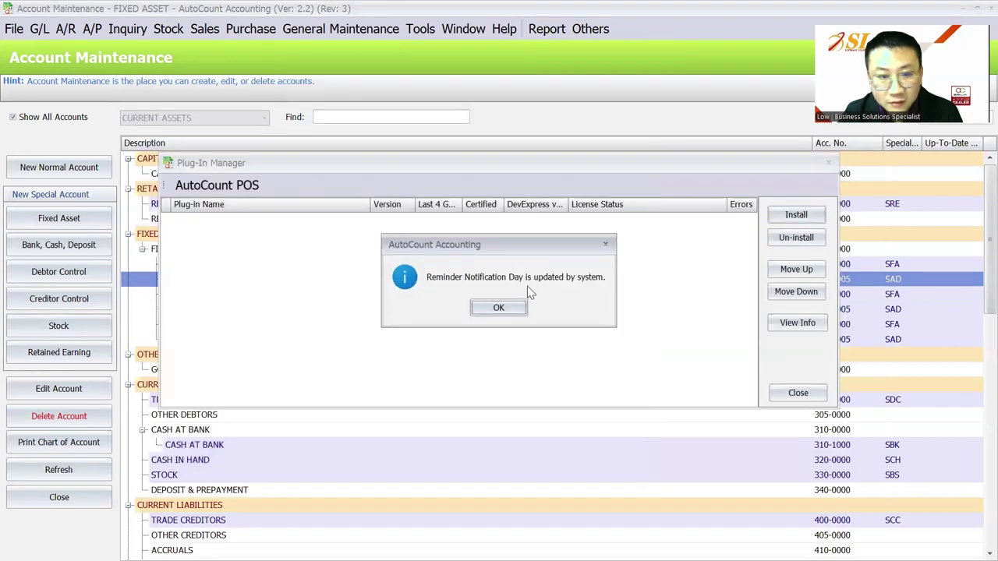
{"action": "left_click", "coordinate": [505, 311]}
{"action": "left_click", "coordinate": [505, 311]}
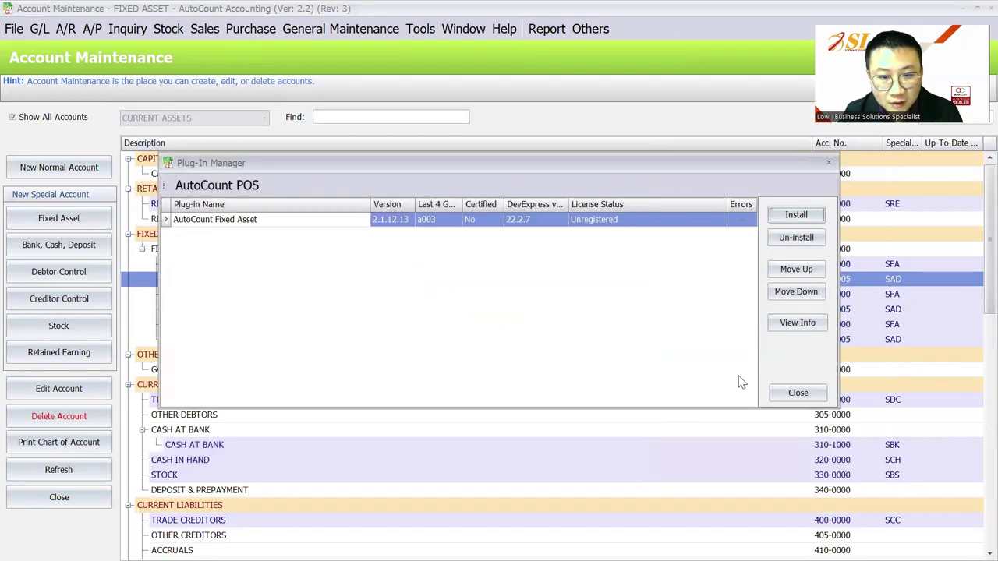
{"action": "left_click", "coordinate": [793, 393]}
Leave Account Maintenance and view the Asset Register commands of the FIXED ASSET company.
{"action": "left_click", "coordinate": [349, 29]}
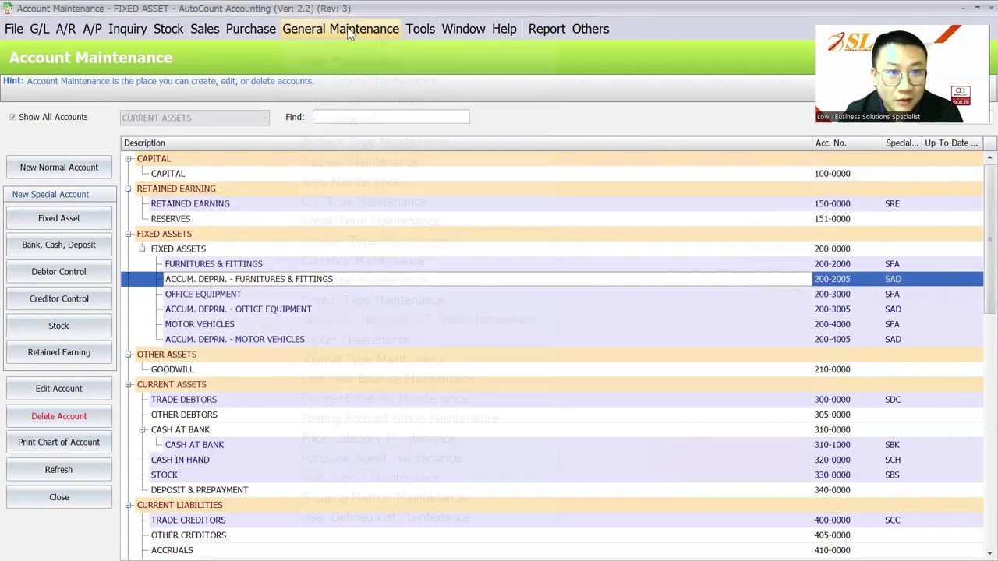
{"action": "left_click", "coordinate": [448, 177]}
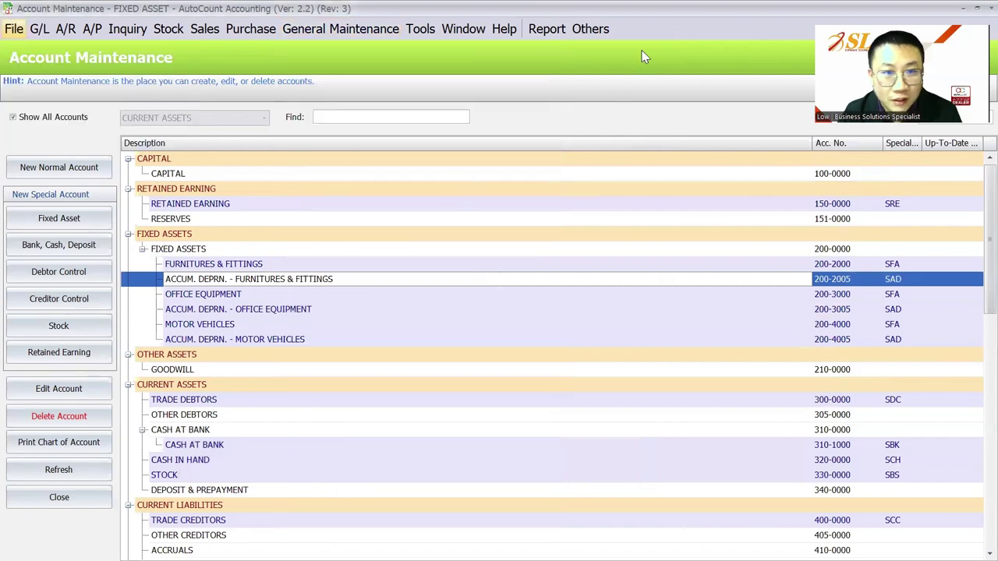
{"action": "left_click", "coordinate": [977, 9]}
{"action": "left_click", "coordinate": [320, 31]}
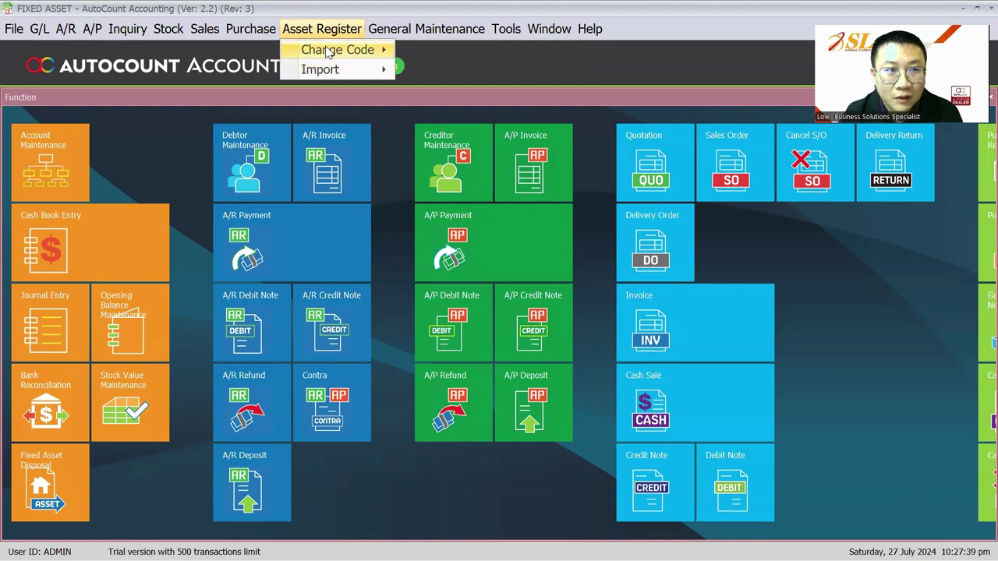
Add the ADMINS group to the access rights of Asset Register and all its sub commands, then close Access Rights Maintenance.
{"action": "left_click", "coordinate": [426, 29]}
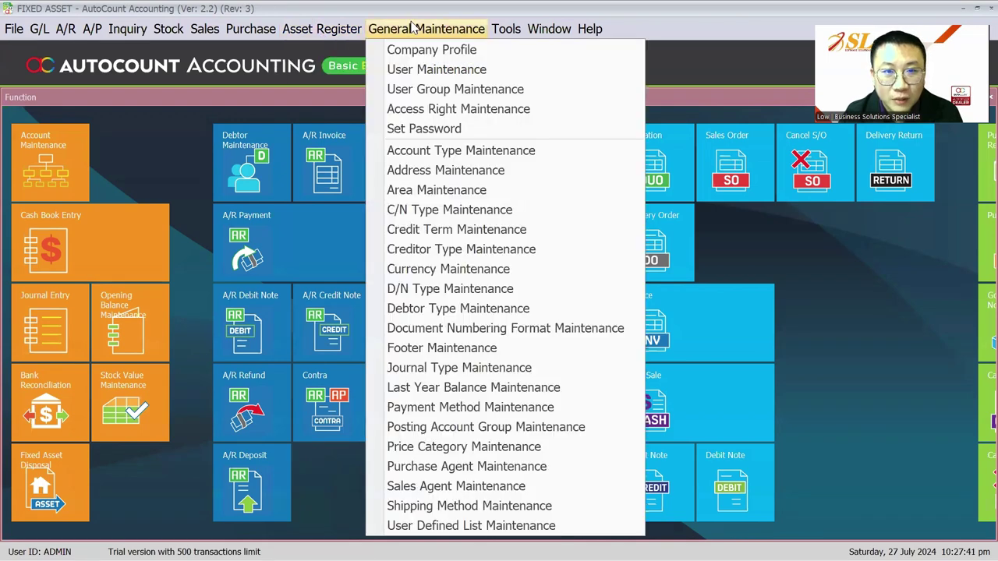
{"action": "left_click", "coordinate": [427, 109]}
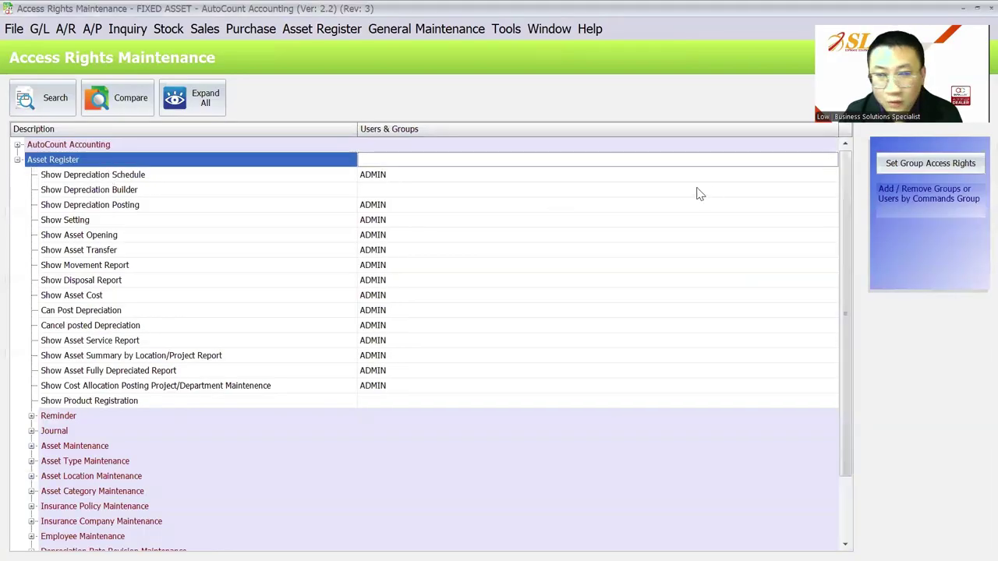
{"action": "left_click", "coordinate": [955, 167]}
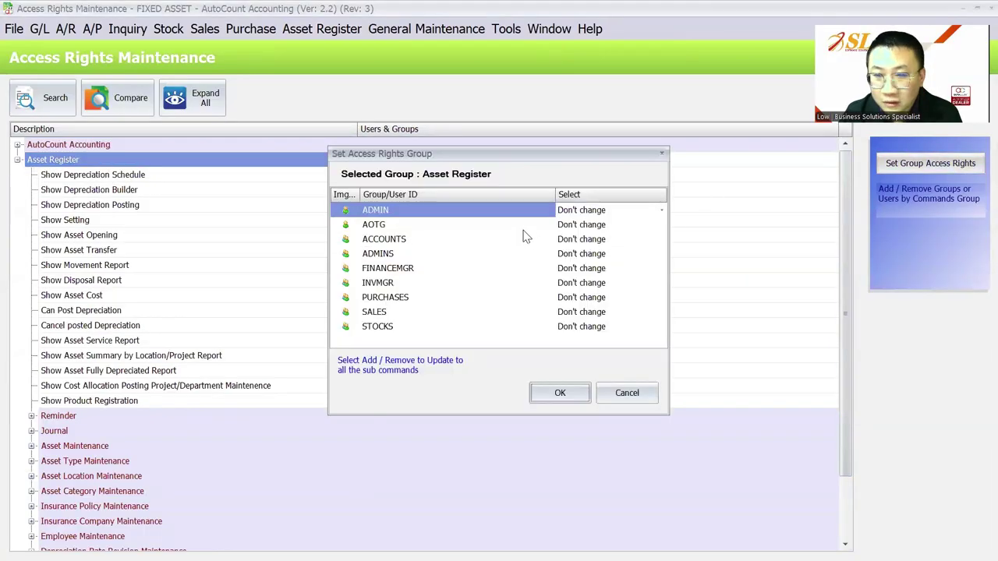
{"action": "left_click", "coordinate": [581, 210]}
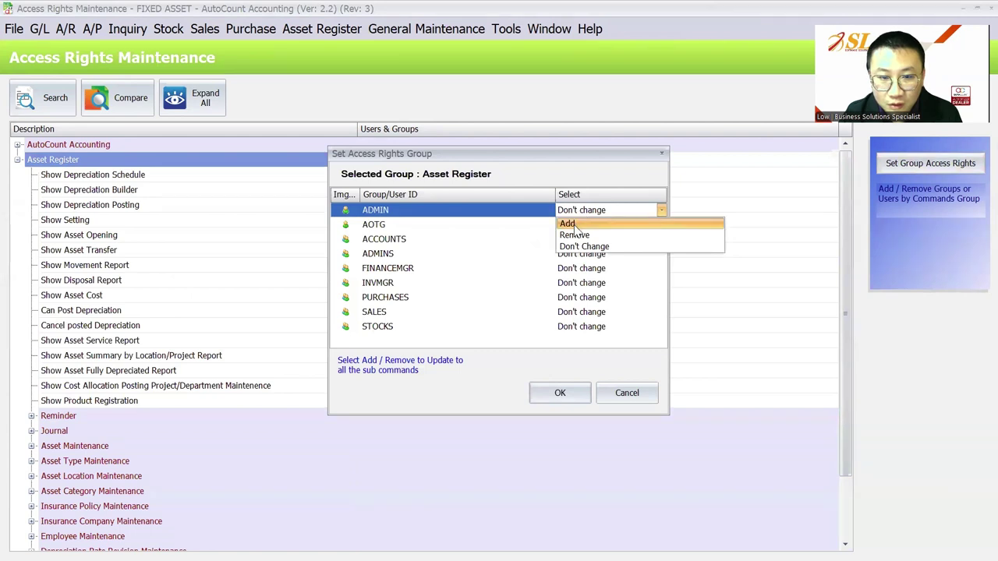
{"action": "left_click", "coordinate": [454, 256]}
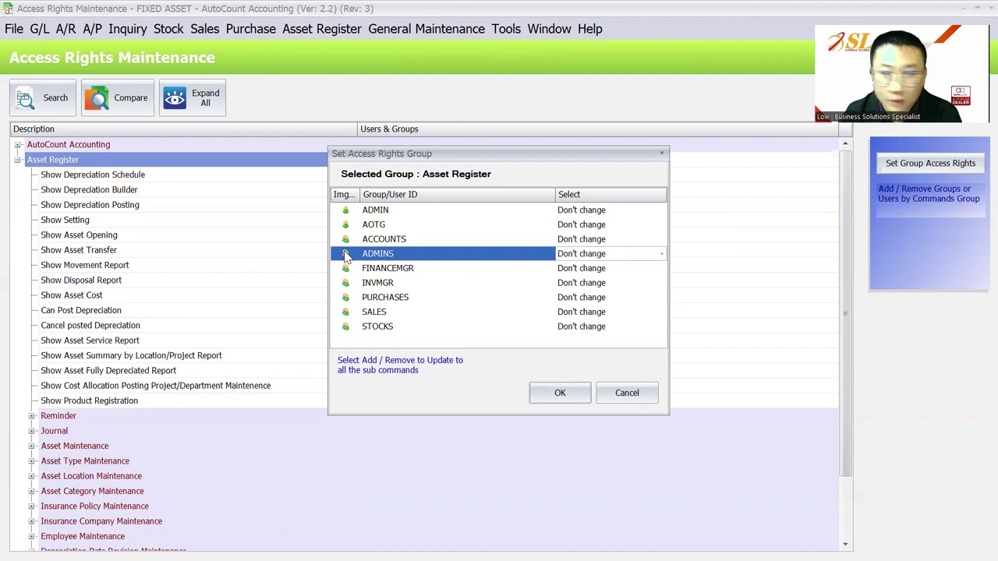
{"action": "left_click", "coordinate": [592, 254]}
{"action": "left_click", "coordinate": [589, 265]}
{"action": "left_click", "coordinate": [546, 394]}
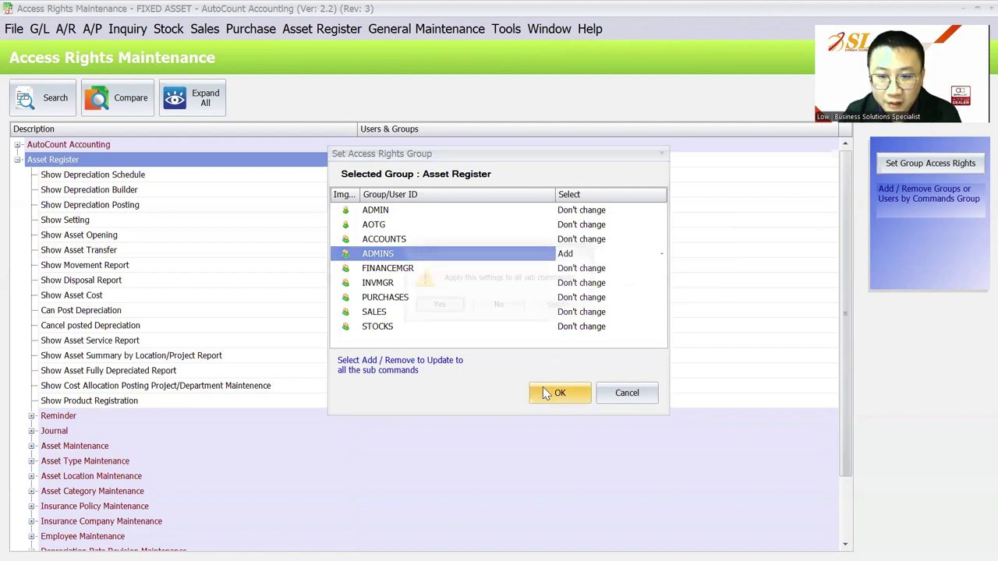
{"action": "left_click", "coordinate": [444, 305]}
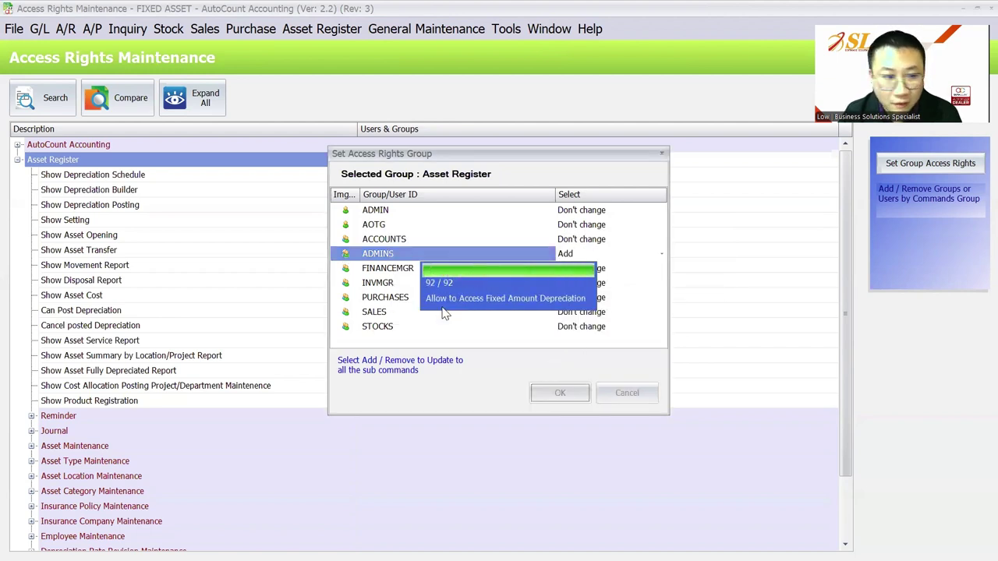
{"action": "left_click", "coordinate": [990, 8]}
Open Asset Type Maintenance, examine the fields of a blank new asset type, and close the form without saving.
{"action": "left_click", "coordinate": [322, 29]}
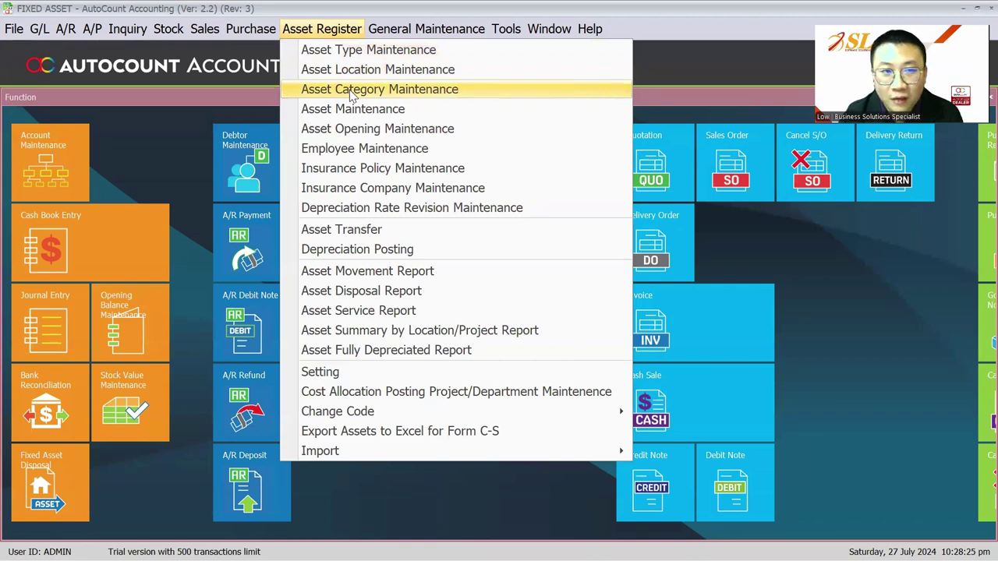
{"action": "left_click", "coordinate": [356, 53]}
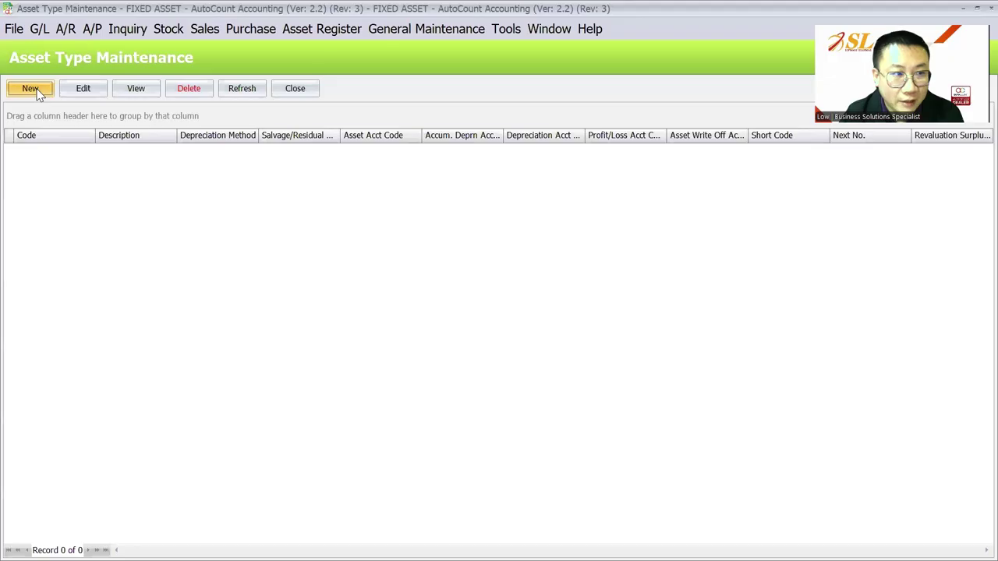
{"action": "left_click", "coordinate": [31, 90]}
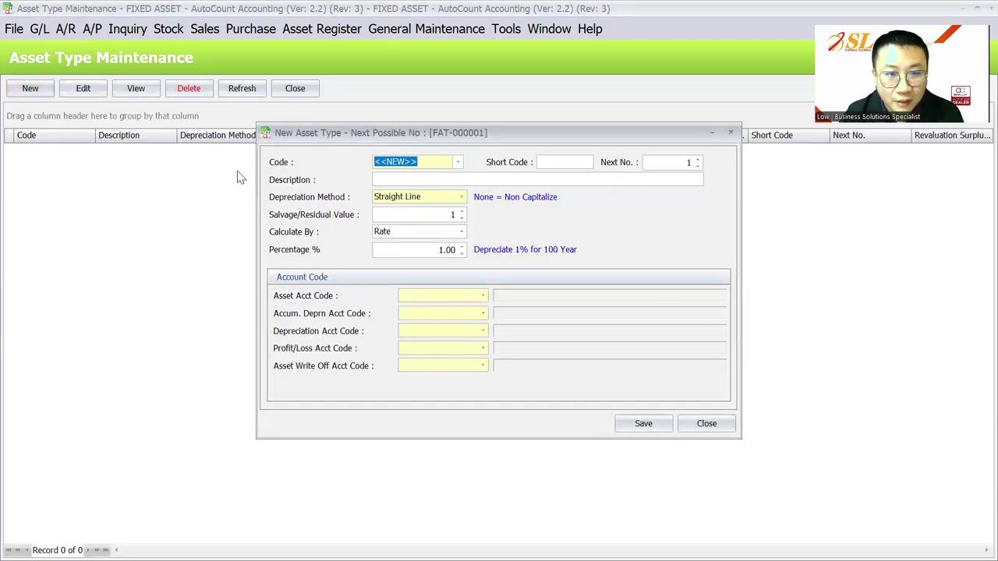
{"action": "left_click", "coordinate": [719, 422]}
Open Asset Category Maintenance, view a blank new category form, close it unsaved, and look over the Asset Register commands.
{"action": "left_click", "coordinate": [326, 30]}
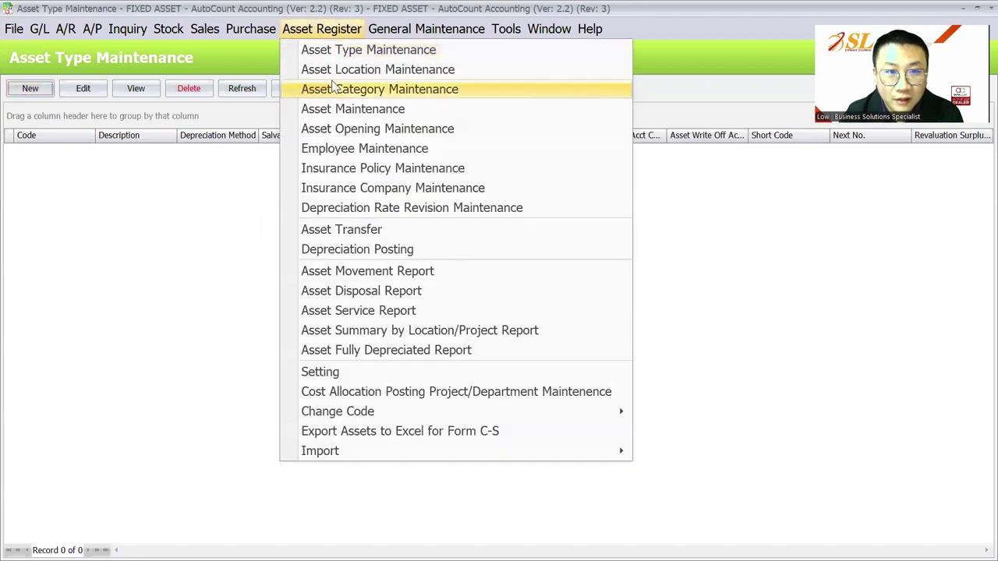
{"action": "left_click", "coordinate": [336, 88]}
{"action": "left_click", "coordinate": [28, 91]}
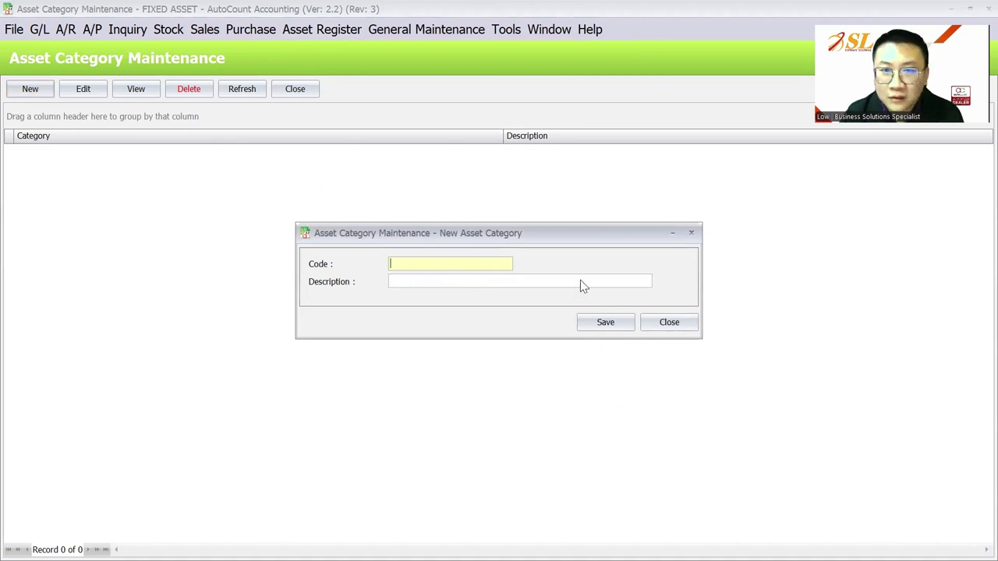
{"action": "left_click", "coordinate": [680, 326]}
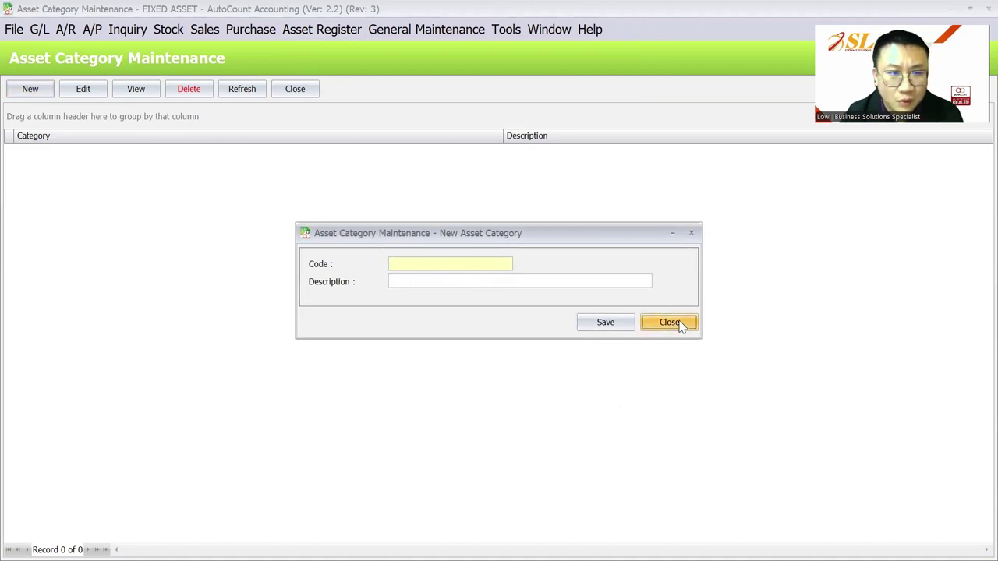
{"action": "left_click", "coordinate": [318, 29]}
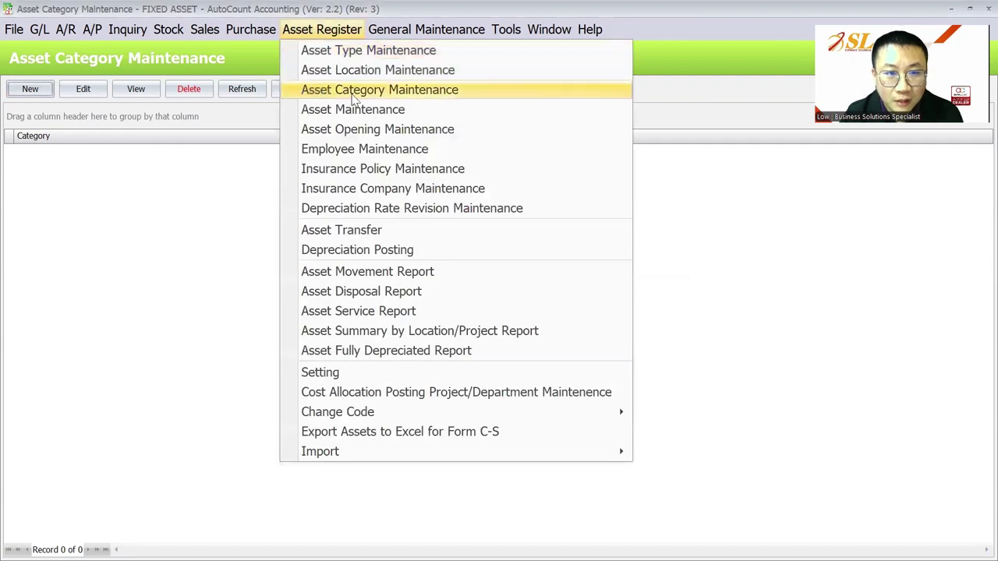
Switch to Firefox and load the autocountsystem.com website.
{"action": "left_click", "coordinate": [487, 542]}
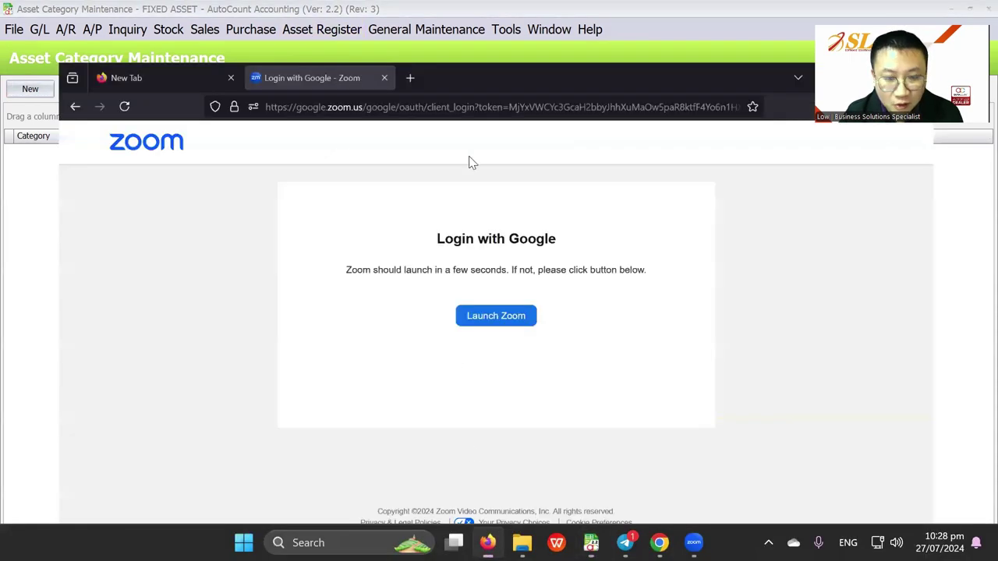
{"action": "left_click", "coordinate": [319, 45]}
{"action": "type", "text": "ayut"}
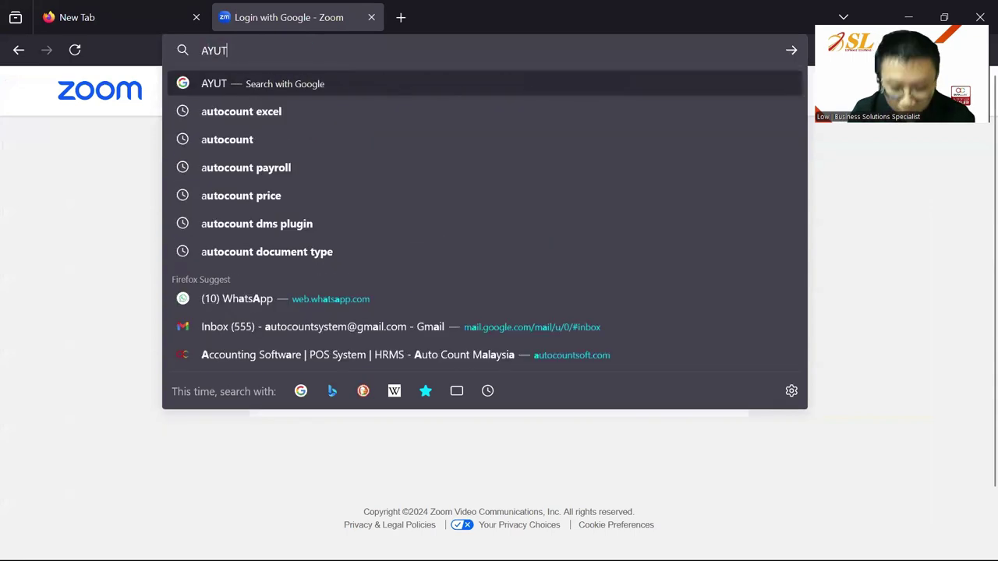
{"action": "key", "text": "BackSpace"}
{"action": "key", "text": "BackSpace"}
{"action": "key", "text": "BackSpace"}
{"action": "key", "text": "BackSpace"}
{"action": "type", "text": "auto"}
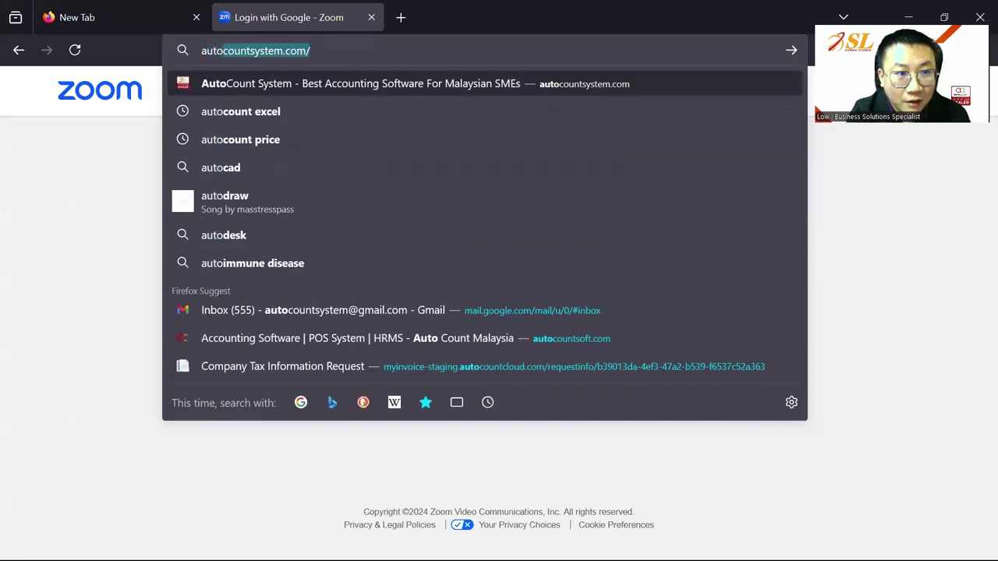
{"action": "key", "text": "Return"}
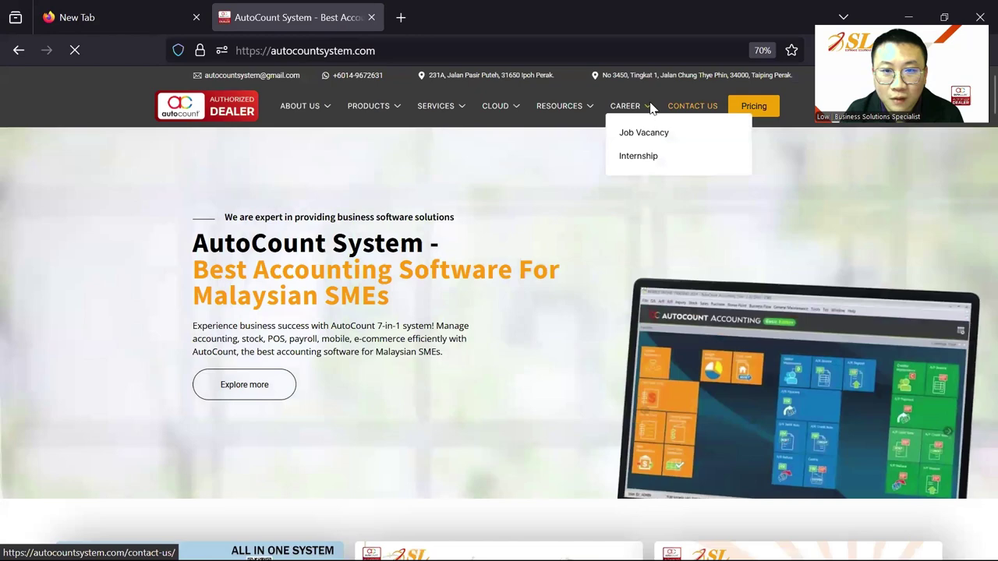
Go to the website's blog and open the article "Understanding AutoCount Fixed Assets Register – Asset Types And Asset Categories".
{"action": "mouse_move", "coordinate": [577, 100]}
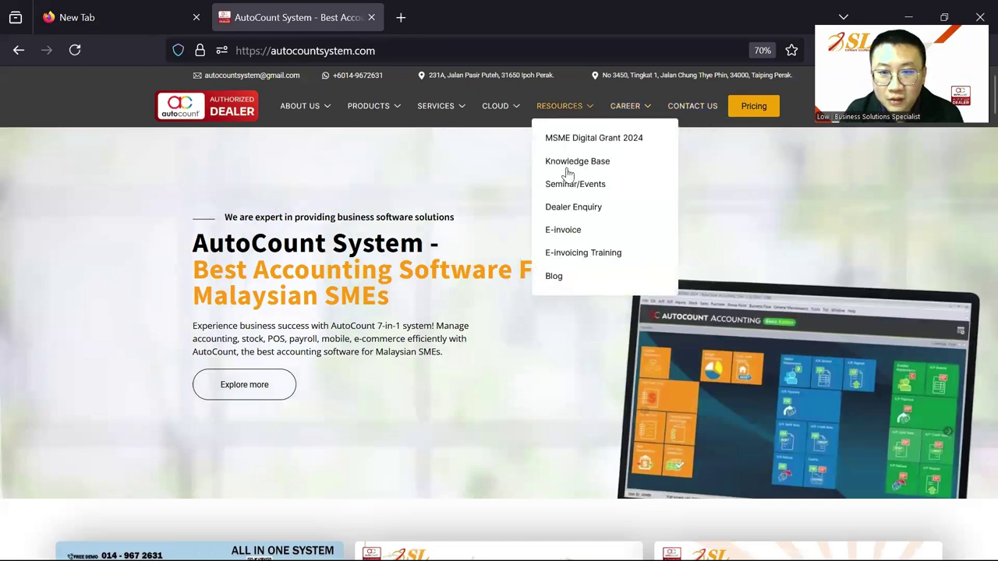
{"action": "left_click", "coordinate": [558, 277]}
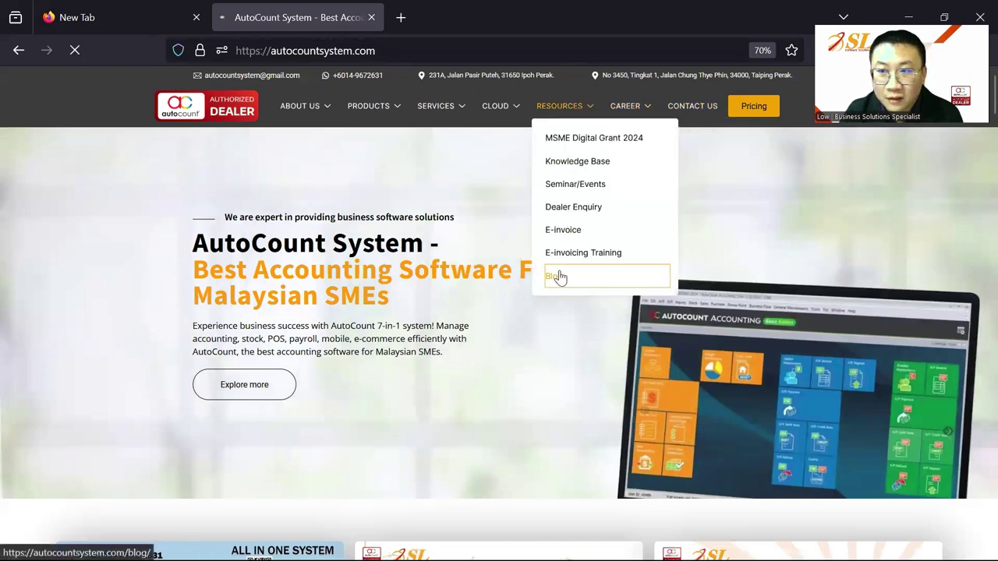
{"action": "scroll", "coordinate": [560, 274], "scroll_direction": "down", "scroll_amount": 1}
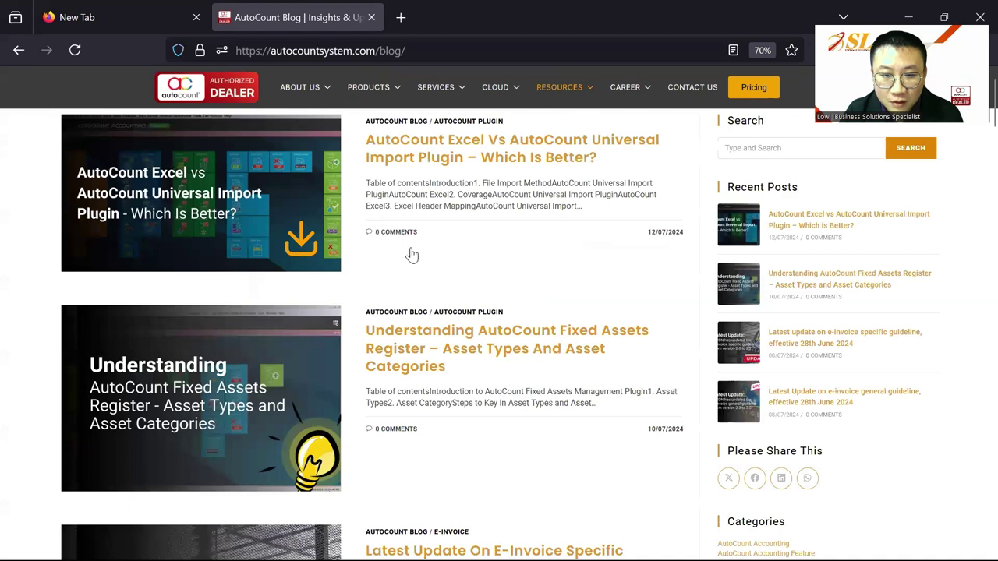
{"action": "scroll", "coordinate": [467, 255], "scroll_direction": "down", "scroll_amount": 2}
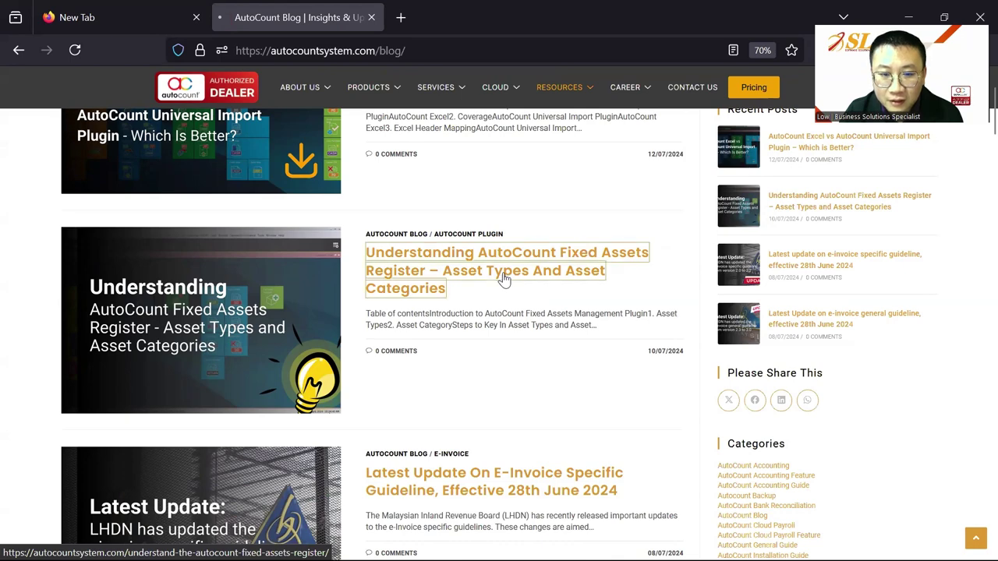
{"action": "left_click", "coordinate": [504, 275]}
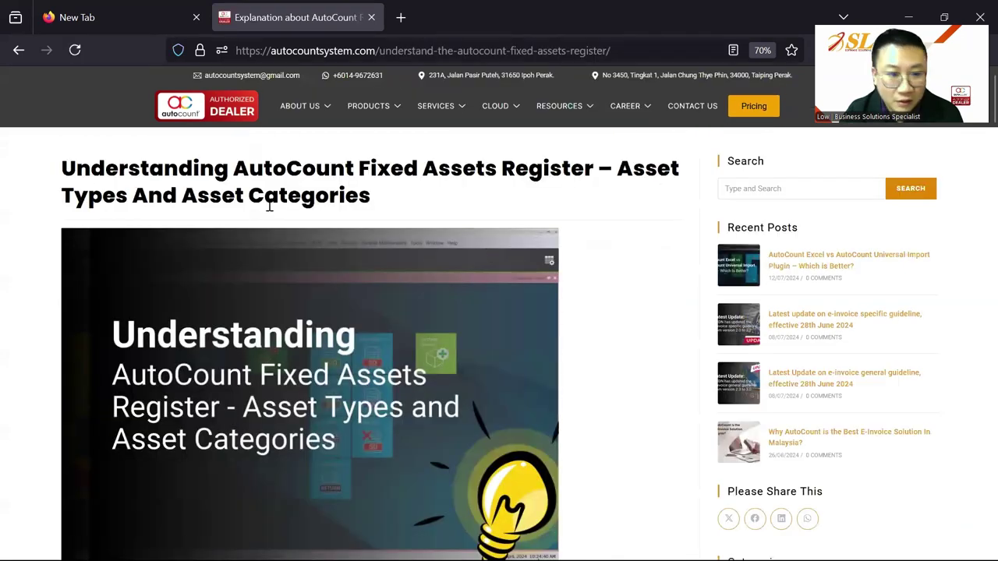
Read the article's Asset Types section, highlighting examples such as Vehicles and Furniture & Fittings.
{"action": "scroll", "coordinate": [269, 209], "scroll_direction": "down", "scroll_amount": 5}
{"action": "scroll", "coordinate": [269, 206], "scroll_direction": "down", "scroll_amount": 1}
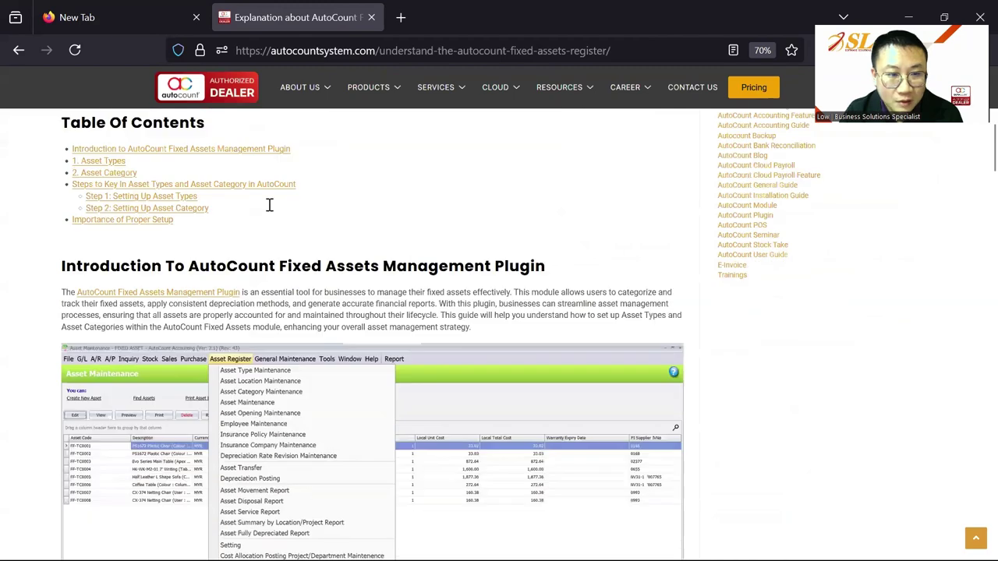
{"action": "scroll", "coordinate": [305, 248], "scroll_direction": "down", "scroll_amount": 9}
{"action": "scroll", "coordinate": [288, 246], "scroll_direction": "up", "scroll_amount": 1}
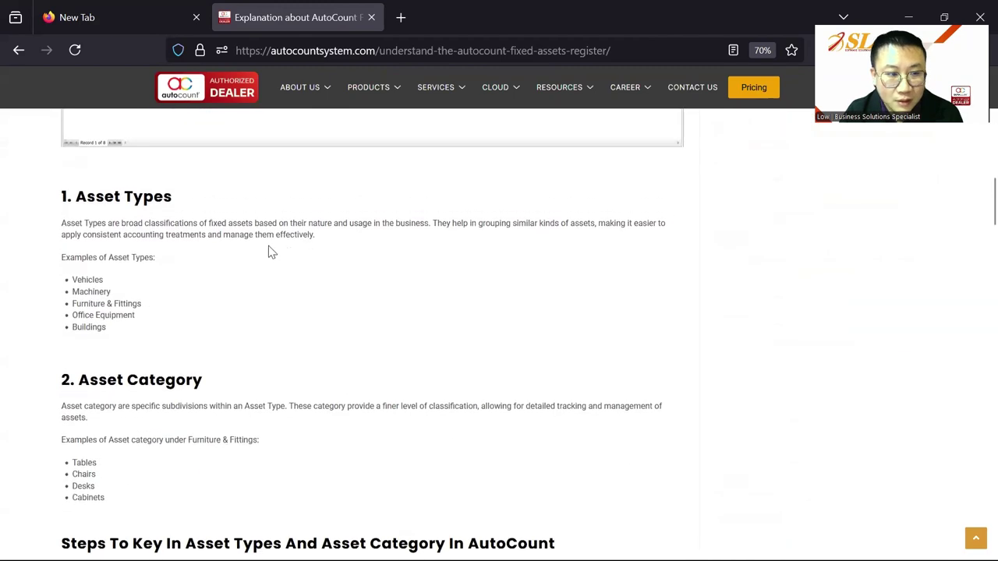
{"action": "left_click_drag", "start_coordinate": [104, 196], "coordinate": [134, 196]}
{"action": "left_click_drag", "start_coordinate": [88, 257], "coordinate": [93, 279]}
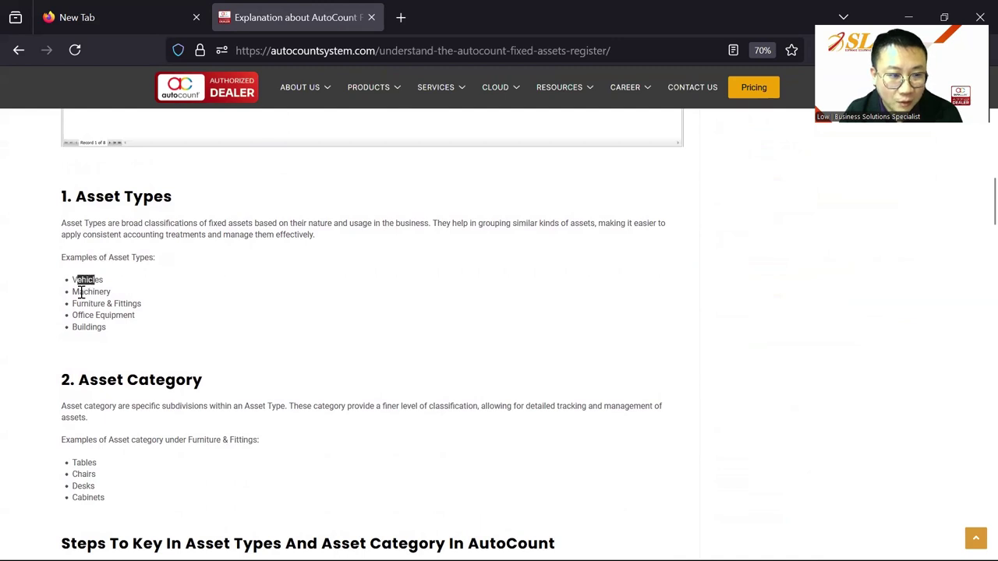
{"action": "left_click", "coordinate": [92, 279]}
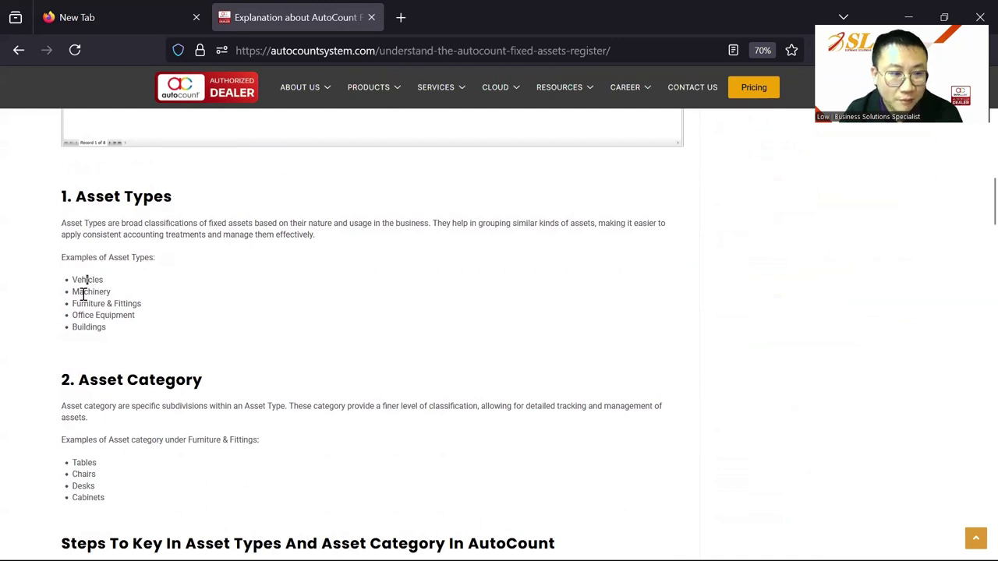
{"action": "left_click_drag", "start_coordinate": [83, 304], "coordinate": [125, 304]}
Compare the Furniture & Fittings asset type with its Asset Category examples, and continue to the steps for setting up asset types.
{"action": "scroll", "coordinate": [121, 303], "scroll_direction": "down", "scroll_amount": 1}
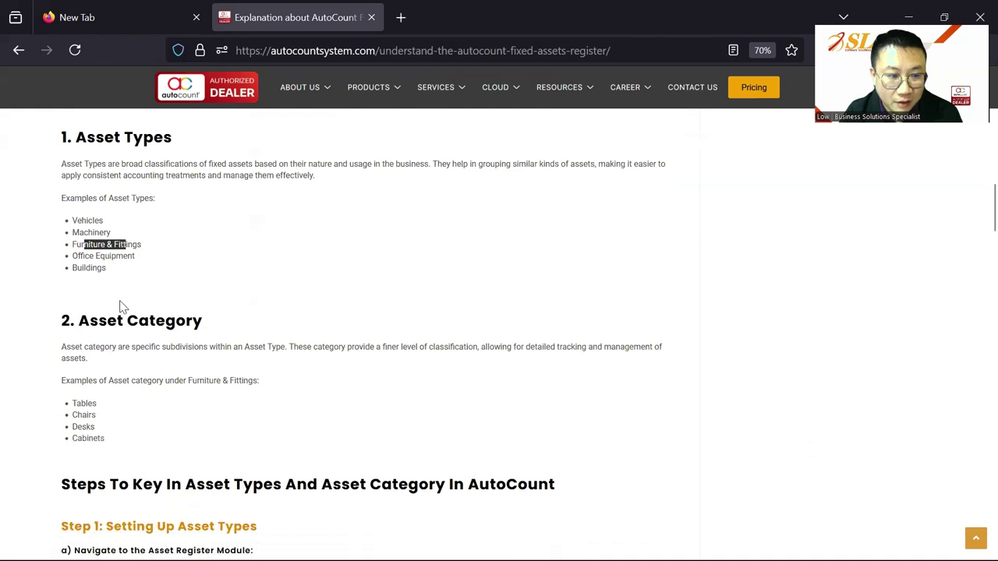
{"action": "scroll", "coordinate": [105, 320], "scroll_direction": "down", "scroll_amount": 1}
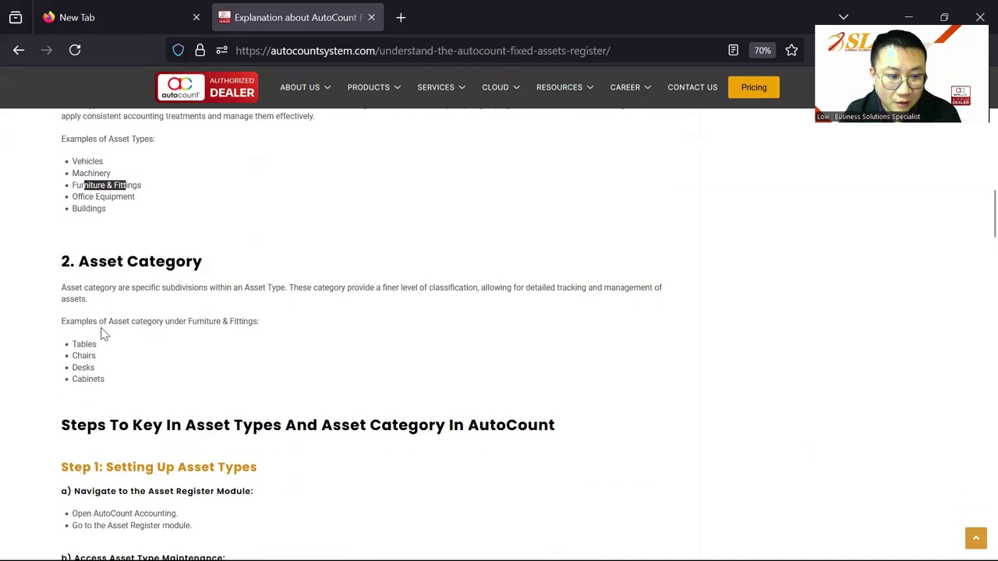
{"action": "scroll", "coordinate": [92, 343], "scroll_direction": "down", "scroll_amount": 1}
{"action": "scroll", "coordinate": [151, 227], "scroll_direction": "up", "scroll_amount": 1}
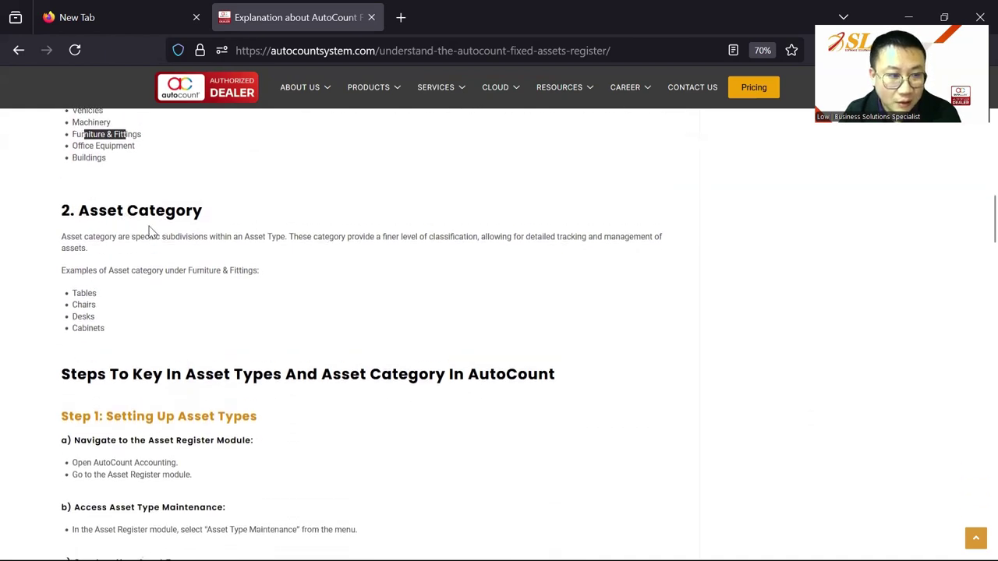
{"action": "left_click", "coordinate": [104, 188]}
{"action": "left_click_drag", "start_coordinate": [88, 185], "coordinate": [102, 185]}
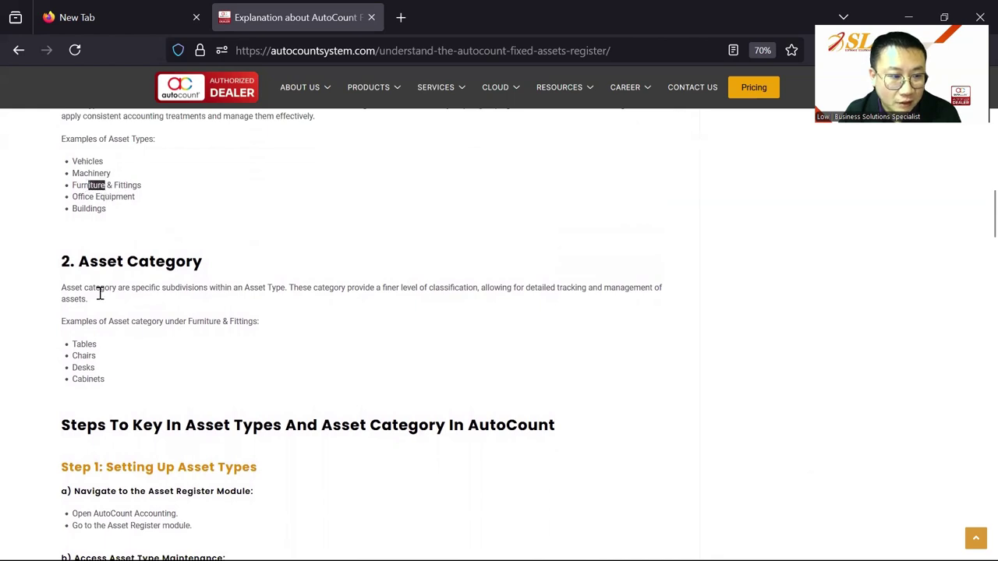
{"action": "left_click_drag", "start_coordinate": [83, 355], "coordinate": [96, 381]}
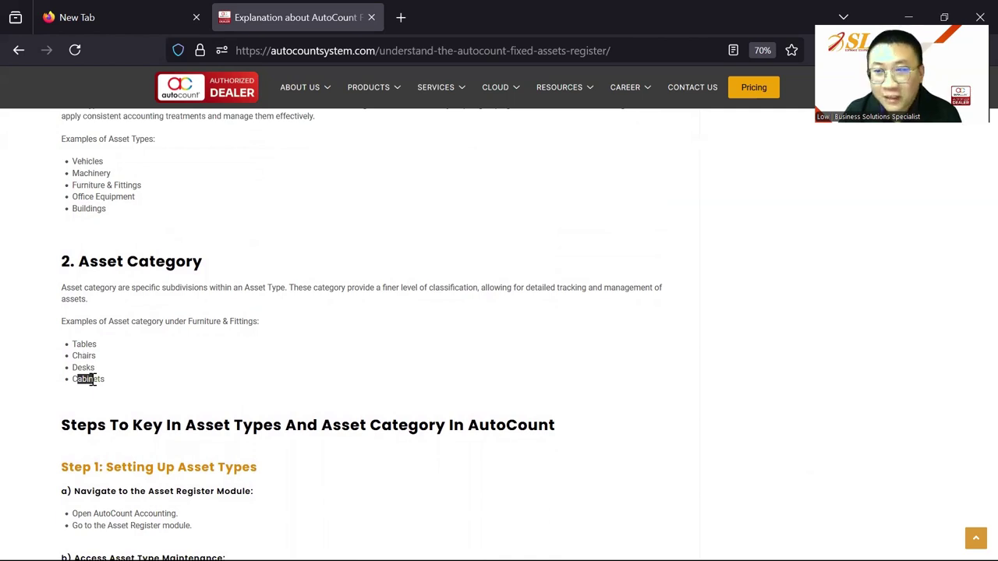
{"action": "left_click_drag", "start_coordinate": [97, 260], "coordinate": [110, 383]}
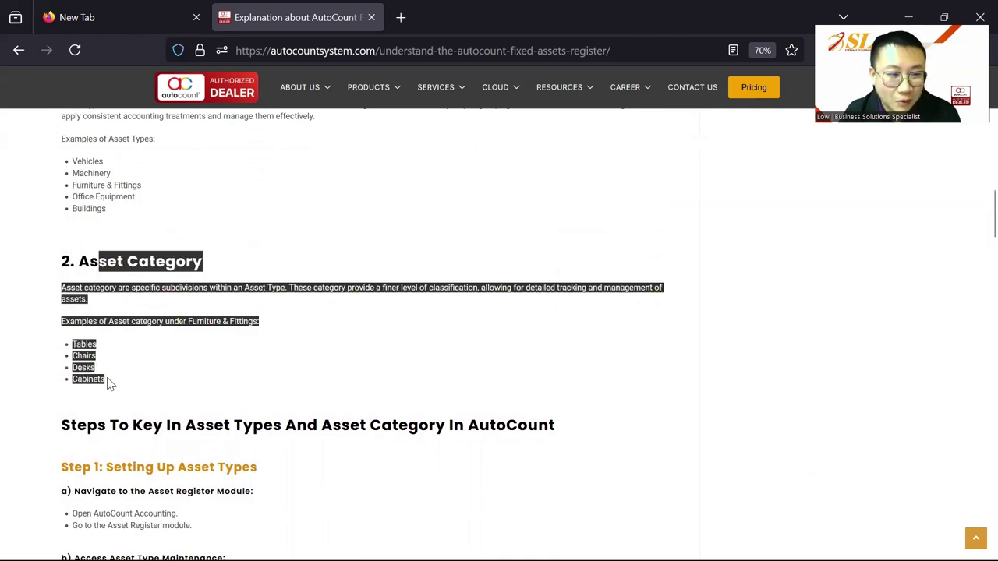
{"action": "left_click", "coordinate": [109, 378]}
{"action": "scroll", "coordinate": [102, 242], "scroll_direction": "up", "scroll_amount": 1}
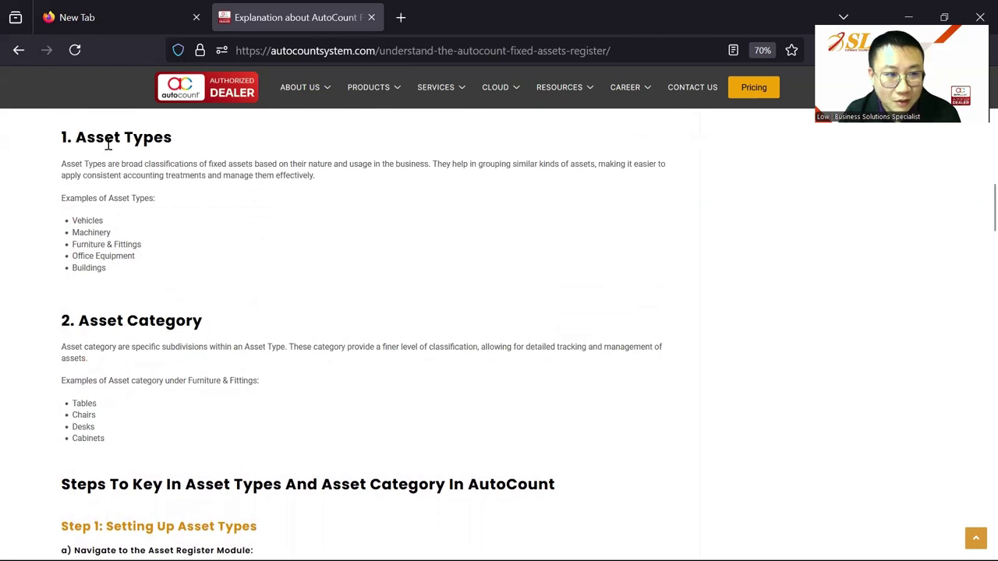
{"action": "scroll", "coordinate": [87, 298], "scroll_direction": "down", "scroll_amount": 13}
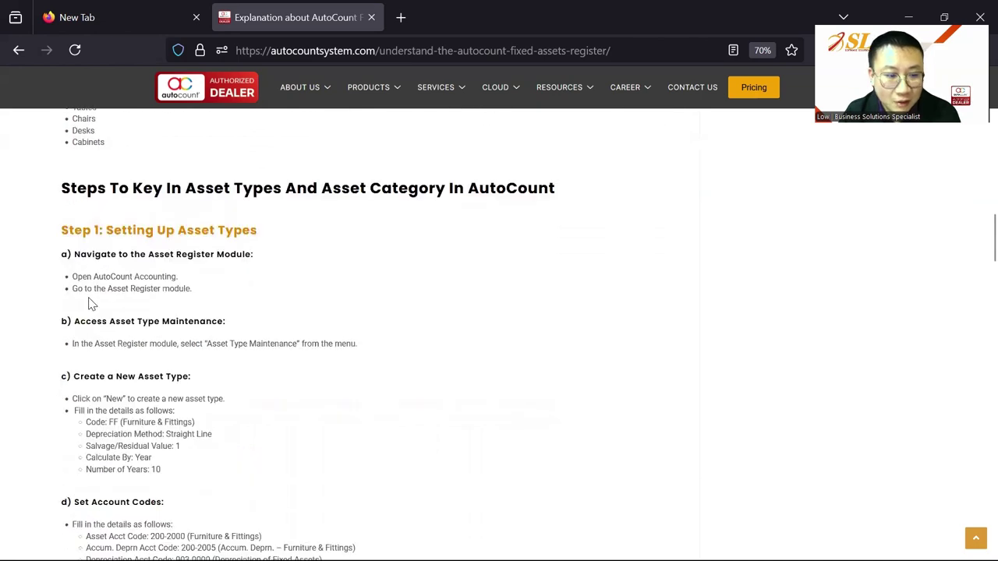
Examine the article's Manufacturing Company example, comparing the Machinery and Buildings asset types with their asset categories.
{"action": "scroll", "coordinate": [91, 299], "scroll_direction": "down", "scroll_amount": 9}
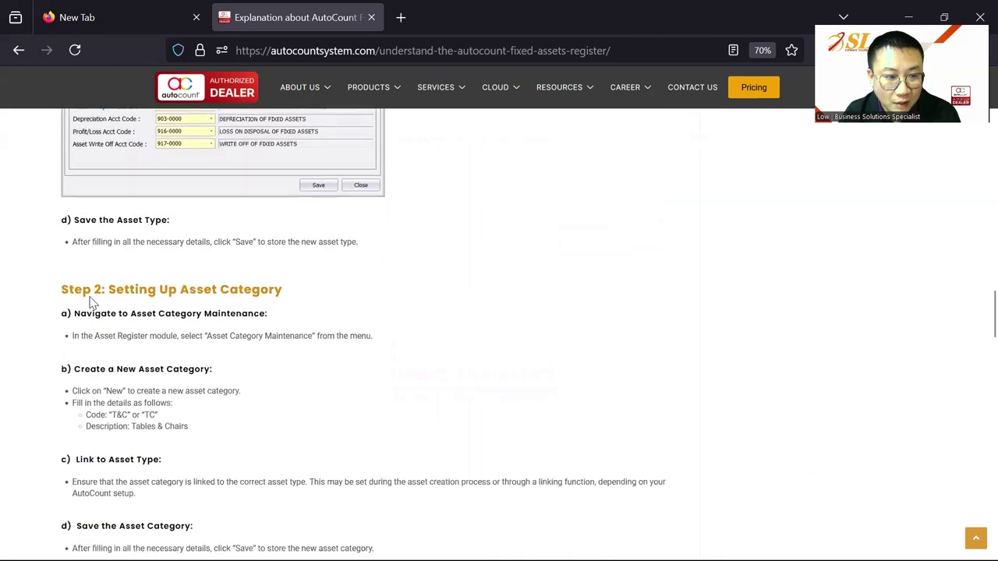
{"action": "scroll", "coordinate": [92, 290], "scroll_direction": "down", "scroll_amount": 6}
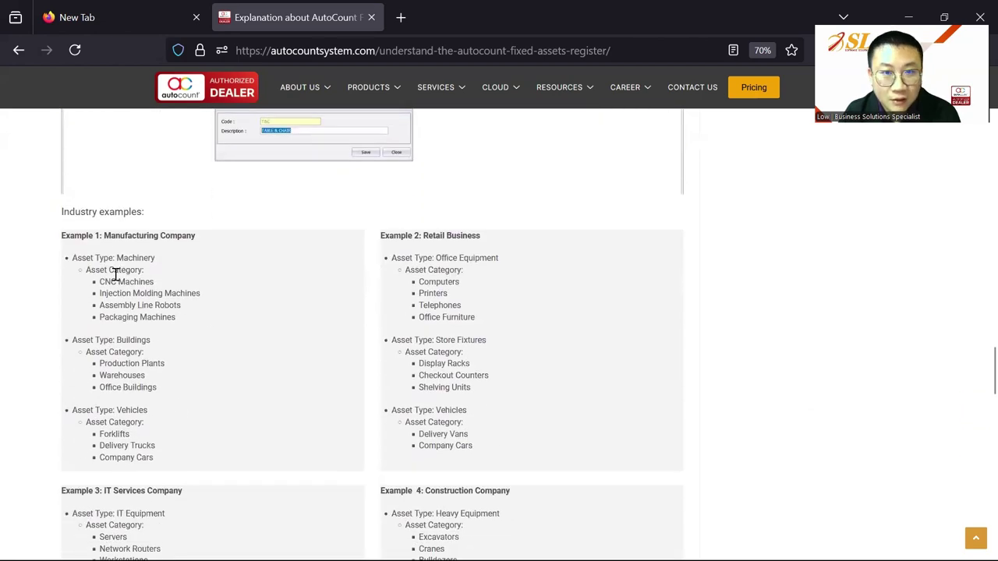
{"action": "left_click_drag", "start_coordinate": [129, 235], "coordinate": [157, 235]}
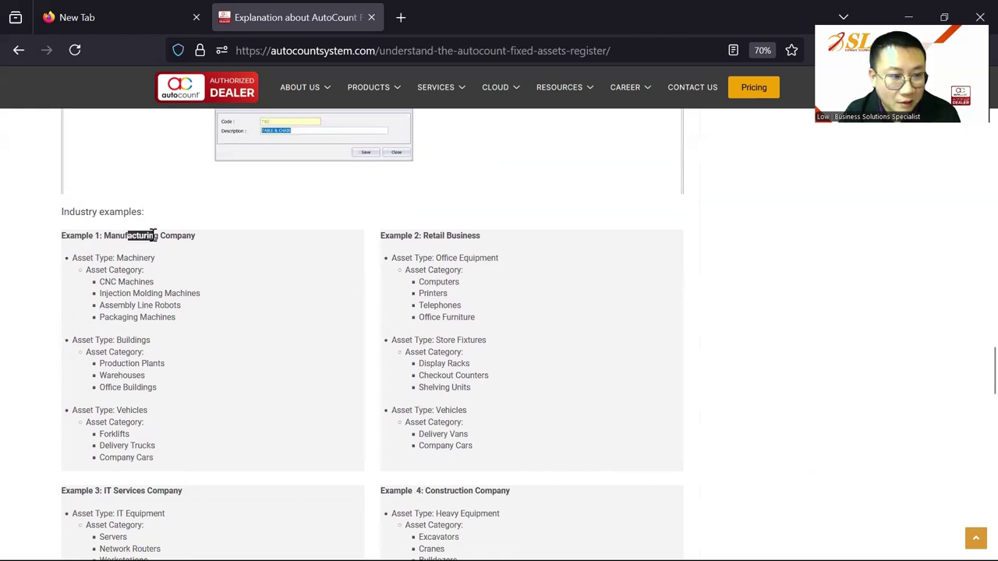
{"action": "scroll", "coordinate": [156, 267], "scroll_direction": "down", "scroll_amount": 1}
{"action": "left_click_drag", "start_coordinate": [85, 198], "coordinate": [137, 198]}
{"action": "left_click", "coordinate": [130, 197]}
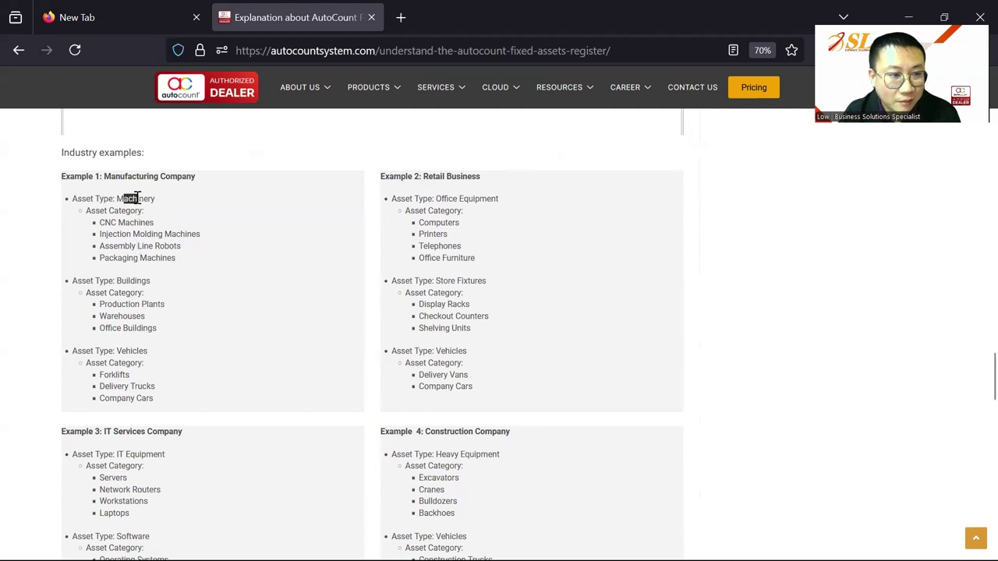
{"action": "scroll", "coordinate": [132, 199], "scroll_direction": "up", "scroll_amount": 1}
{"action": "left_click_drag", "start_coordinate": [119, 270], "coordinate": [106, 317]}
{"action": "left_click", "coordinate": [117, 281]}
{"action": "left_click", "coordinate": [147, 305]}
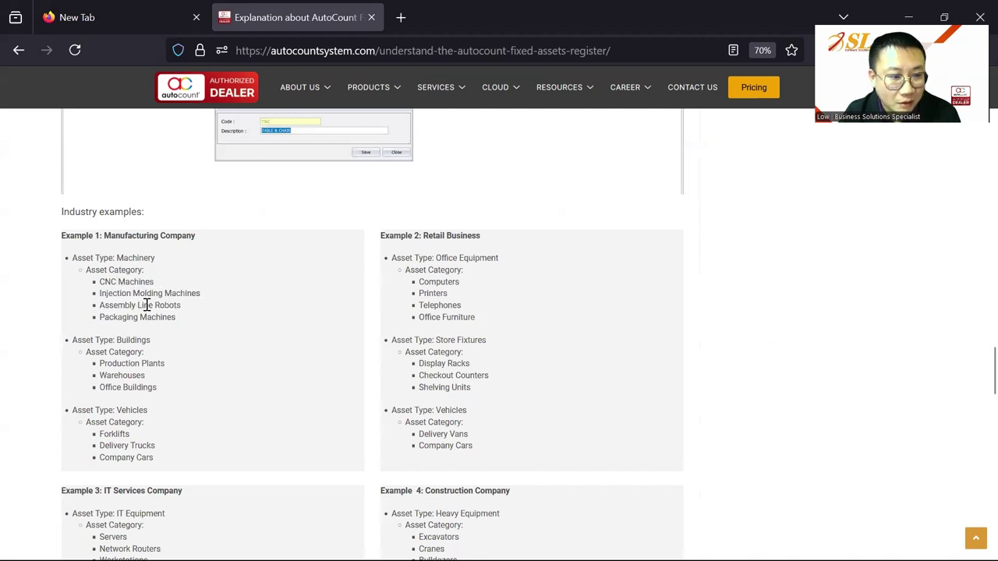
{"action": "triple_click", "coordinate": [119, 340]}
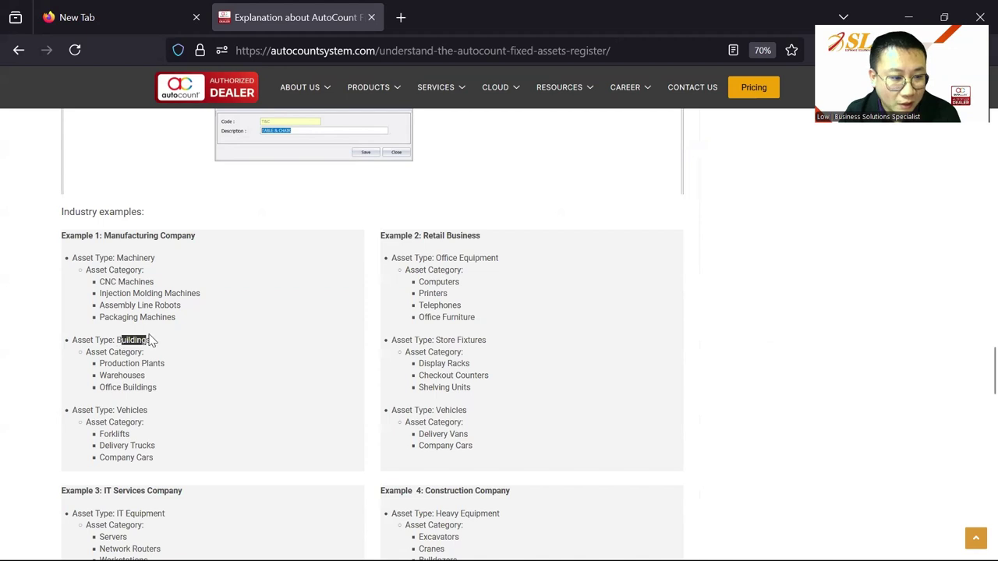
{"action": "mouse_move", "coordinate": [117, 363]}
{"action": "left_mouse_down"}
{"action": "mouse_move", "coordinate": [148, 362]}
{"action": "mouse_move", "coordinate": [129, 376]}
{"action": "left_mouse_up"}
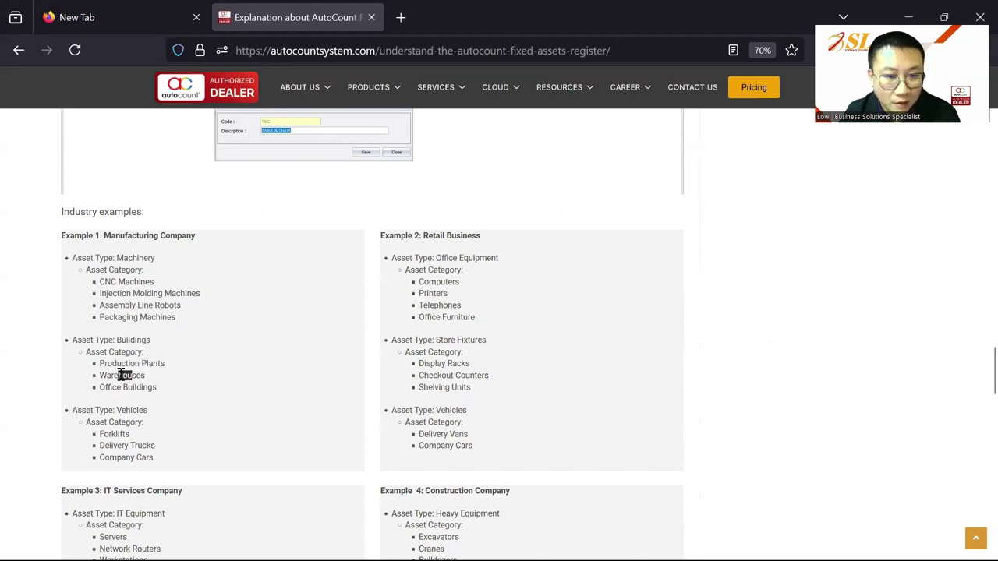
Look through the remaining industry examples, including IT Services, Construction and Hospitality Business, and return to the start of the examples.
{"action": "scroll", "coordinate": [156, 360], "scroll_direction": "down", "scroll_amount": 3}
{"action": "scroll", "coordinate": [156, 356], "scroll_direction": "down", "scroll_amount": 10}
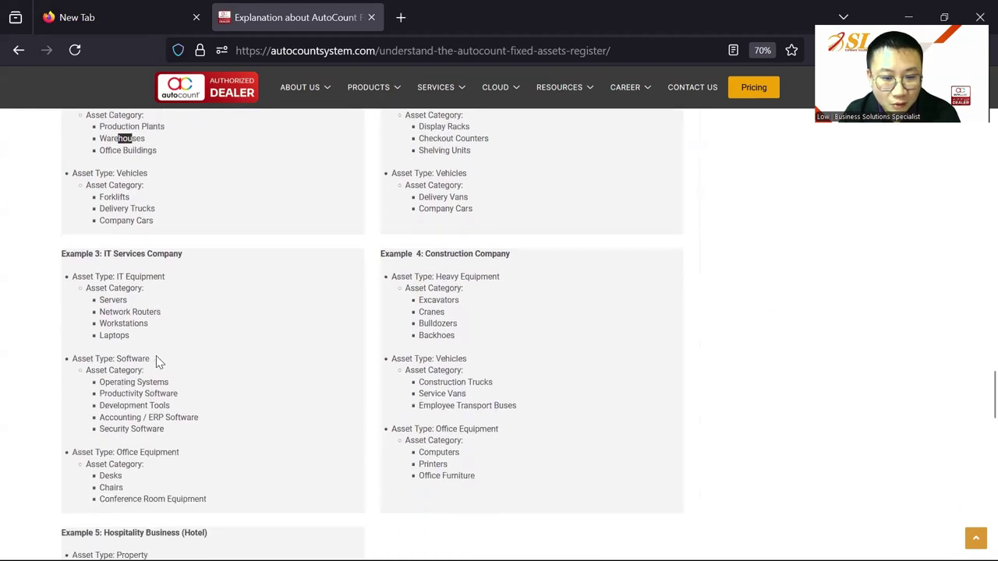
{"action": "scroll", "coordinate": [156, 357], "scroll_direction": "down", "scroll_amount": 2}
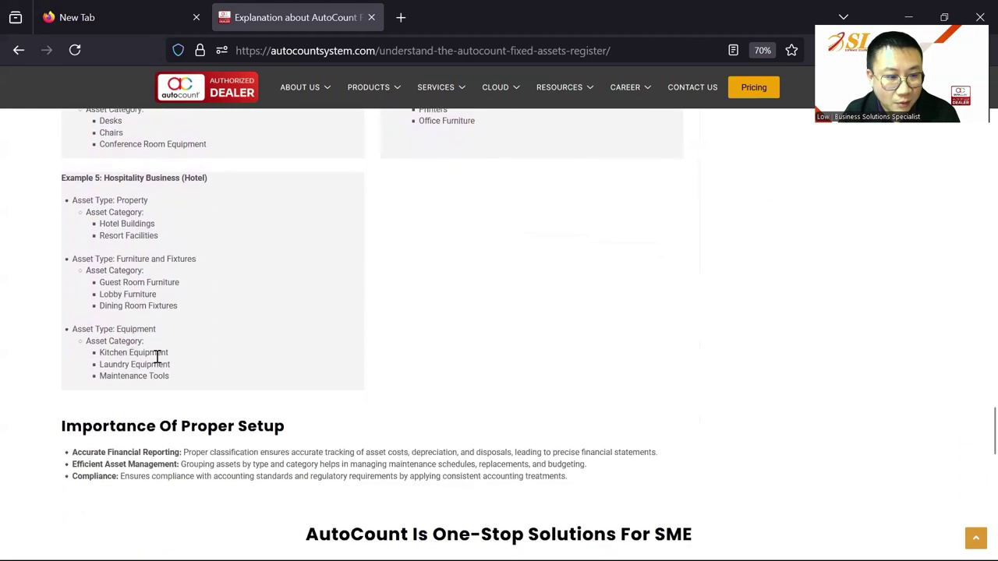
{"action": "scroll", "coordinate": [156, 356], "scroll_direction": "up", "scroll_amount": 2}
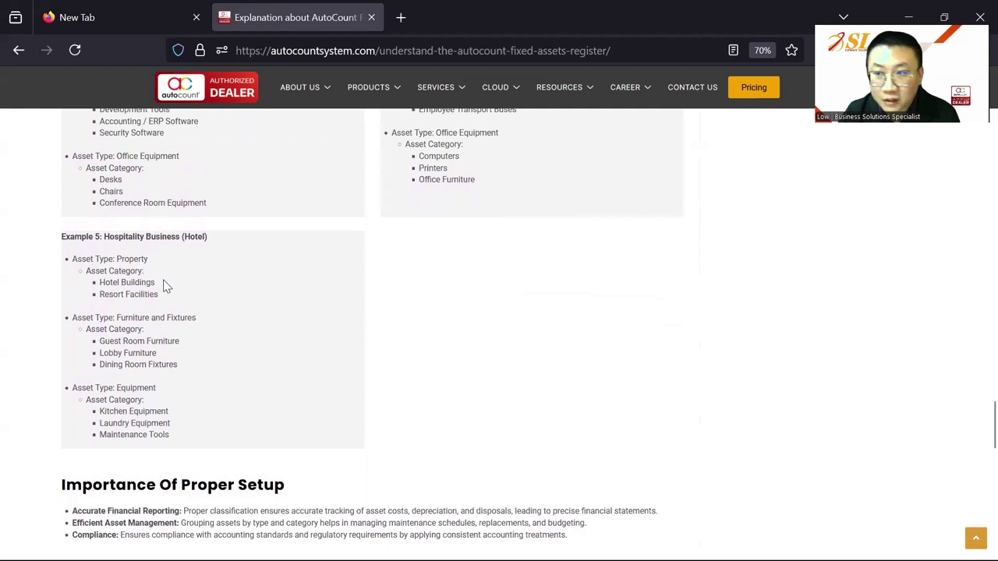
{"action": "scroll", "coordinate": [163, 286], "scroll_direction": "up", "scroll_amount": 15}
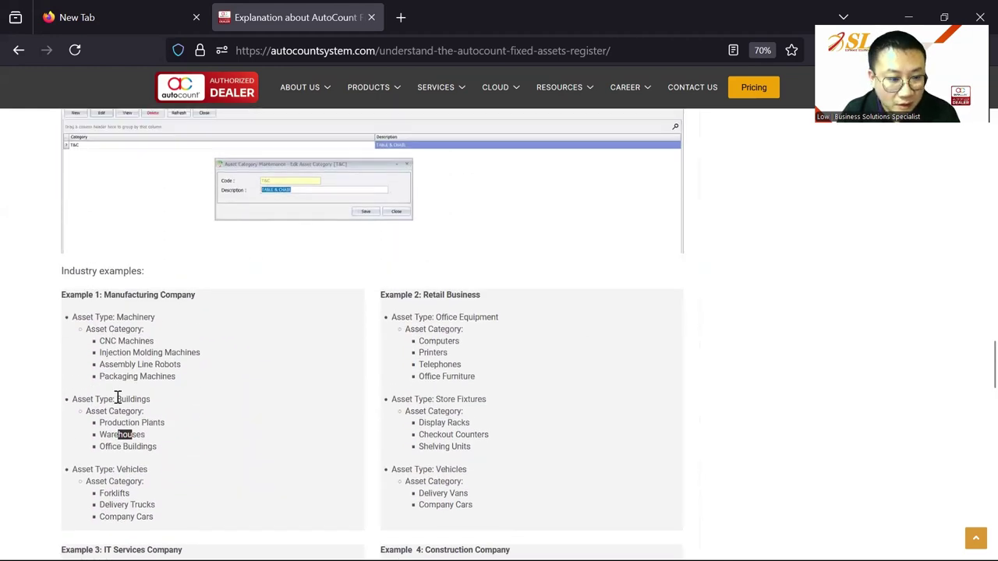
{"action": "left_click", "coordinate": [117, 394]}
Close the Asset Category Maintenance window and switch to AutoCount's Asset Type Maintenance window.
{"action": "mouse_move", "coordinate": [117, 558]}
{"action": "mouse_move", "coordinate": [591, 543]}
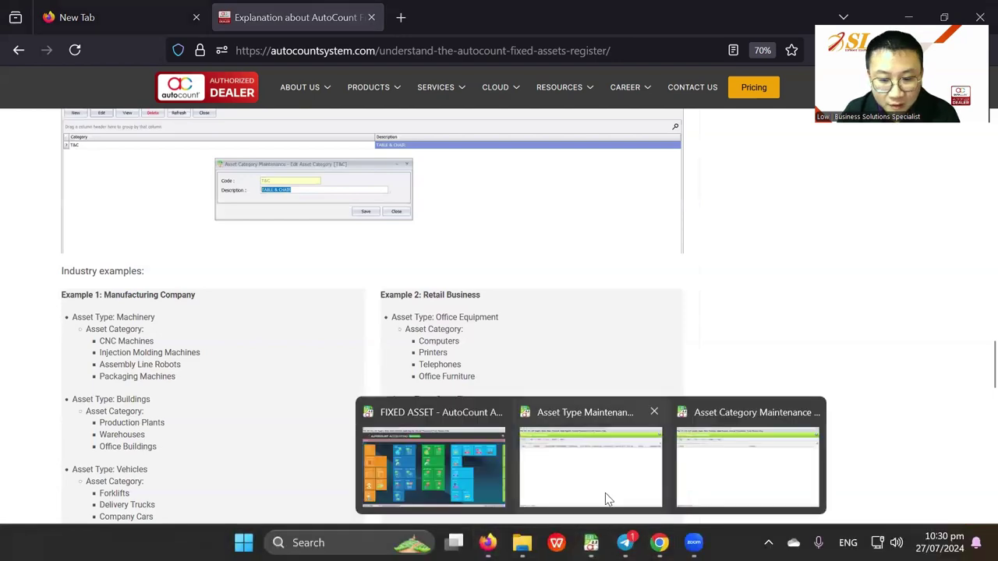
{"action": "left_click", "coordinate": [811, 414]}
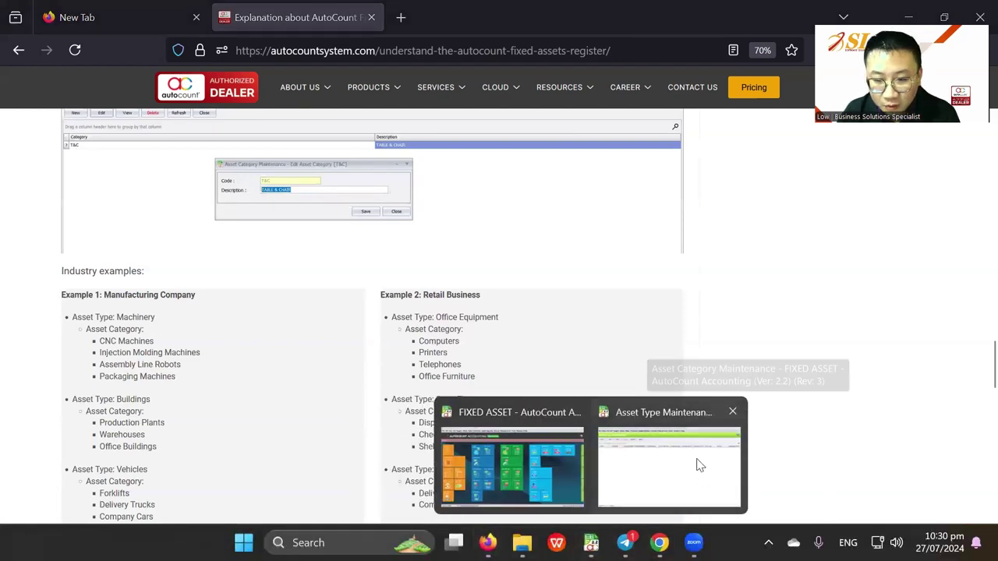
{"action": "left_click", "coordinate": [697, 463]}
{"action": "left_click", "coordinate": [321, 29]}
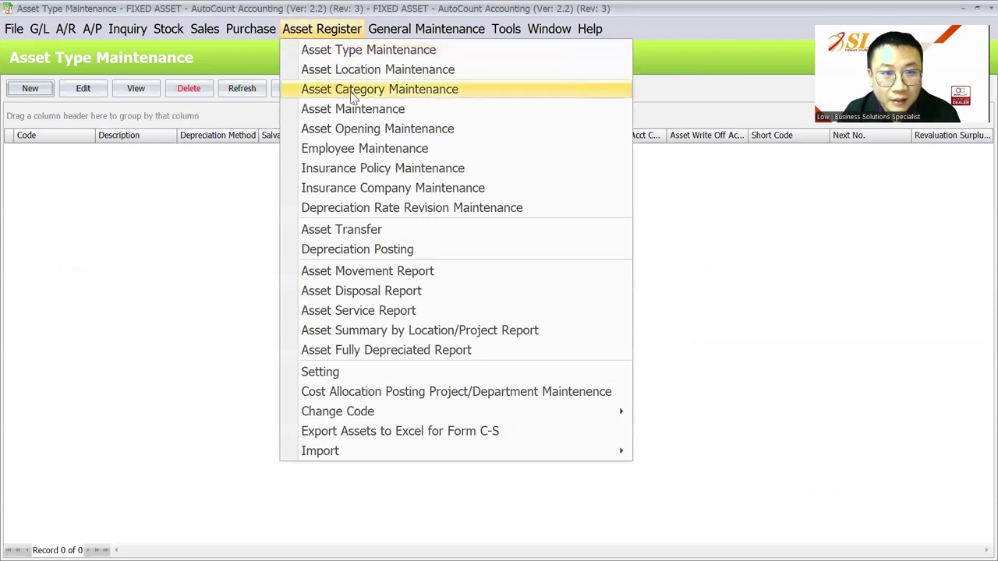
{"action": "left_click", "coordinate": [346, 49]}
{"action": "left_click", "coordinate": [341, 29]}
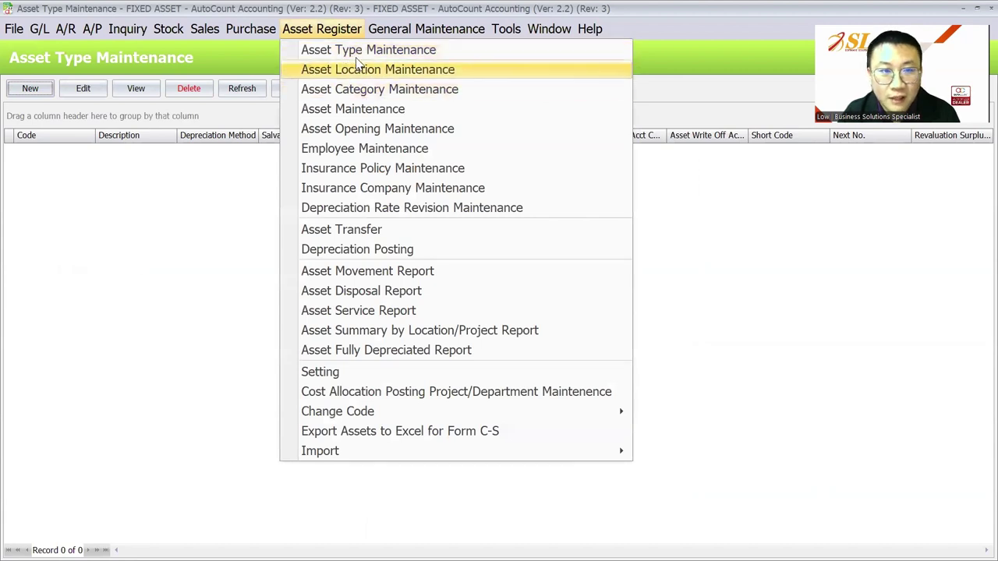
{"action": "left_click", "coordinate": [25, 93]}
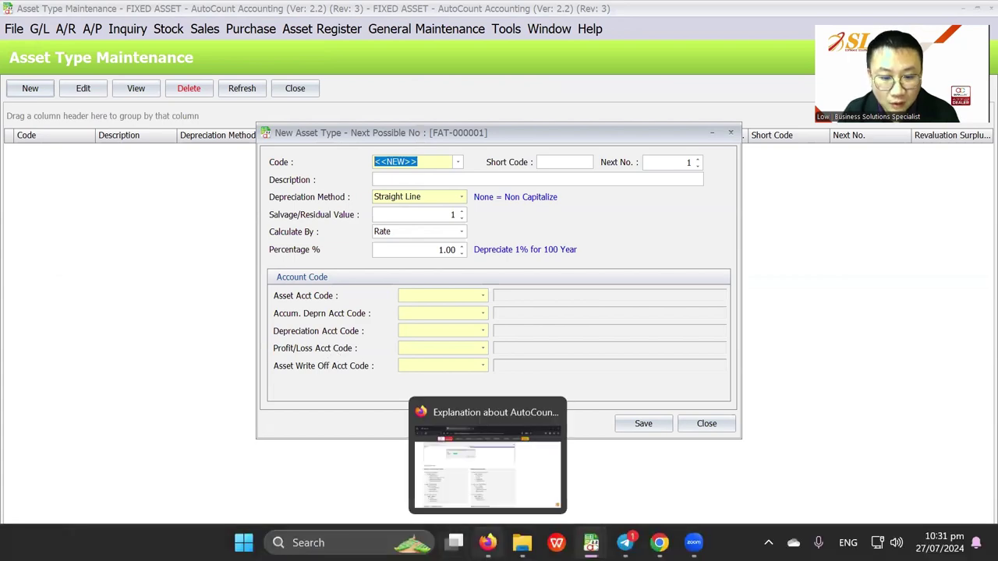
Switch to the article in Firefox and study its Set Account Codes list, highlighting the Profit/Loss and Asset Write Off account codes.
{"action": "left_click", "coordinate": [487, 543]}
{"action": "scroll", "coordinate": [189, 293], "scroll_direction": "down", "scroll_amount": 10}
{"action": "scroll", "coordinate": [189, 294], "scroll_direction": "up", "scroll_amount": 3}
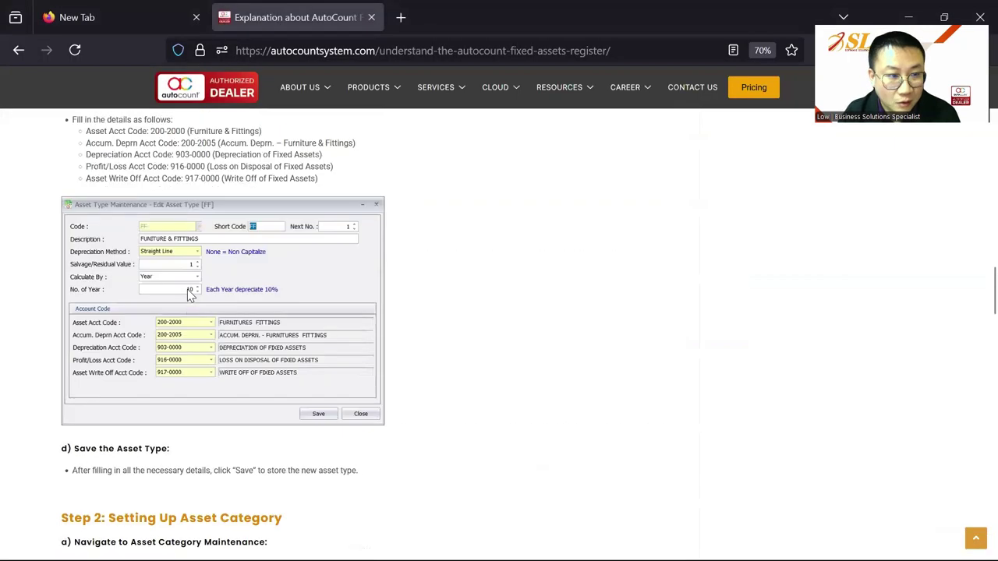
{"action": "scroll", "coordinate": [190, 294], "scroll_direction": "up", "scroll_amount": 3}
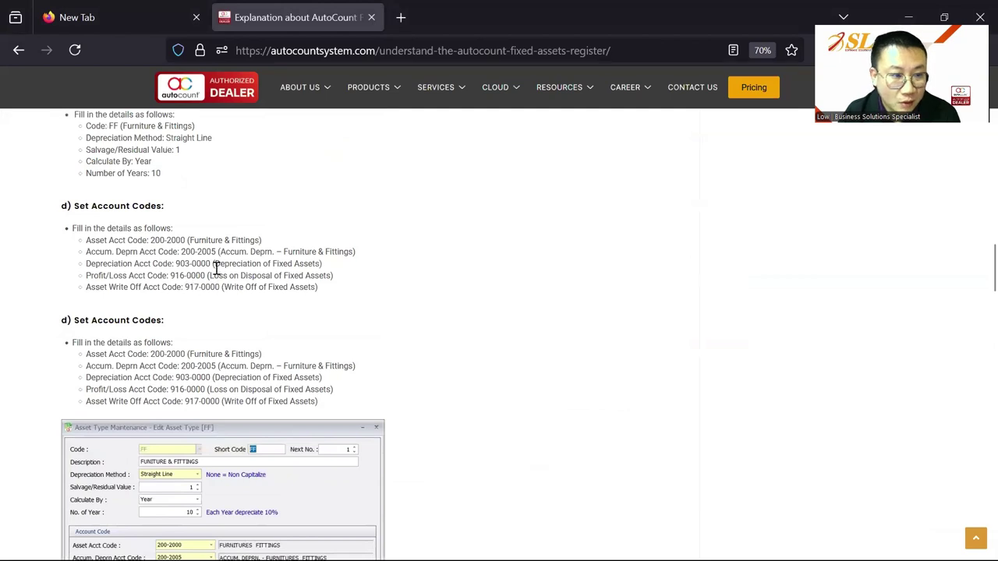
{"action": "left_click_drag", "start_coordinate": [208, 275], "coordinate": [331, 273]}
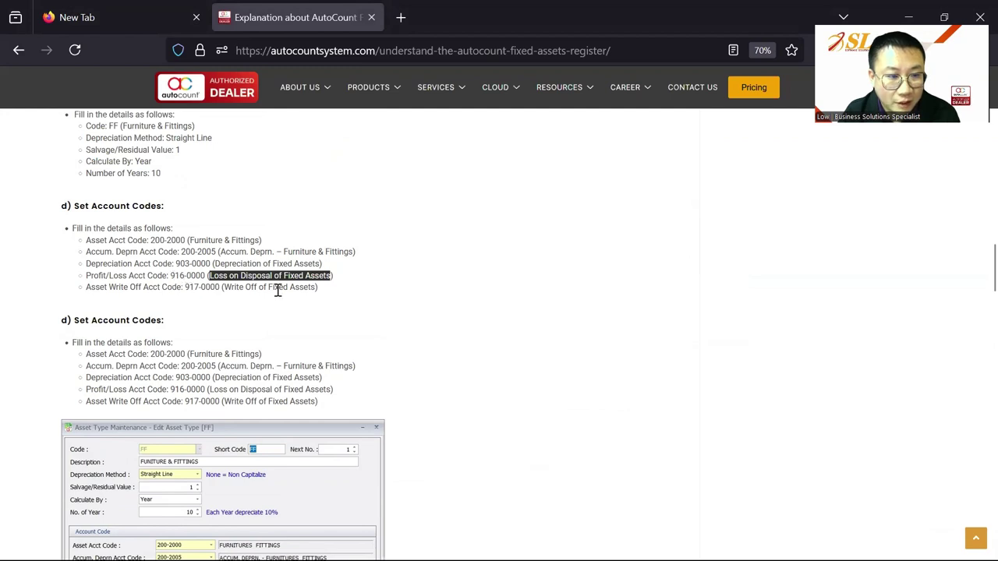
{"action": "left_click", "coordinate": [246, 290]}
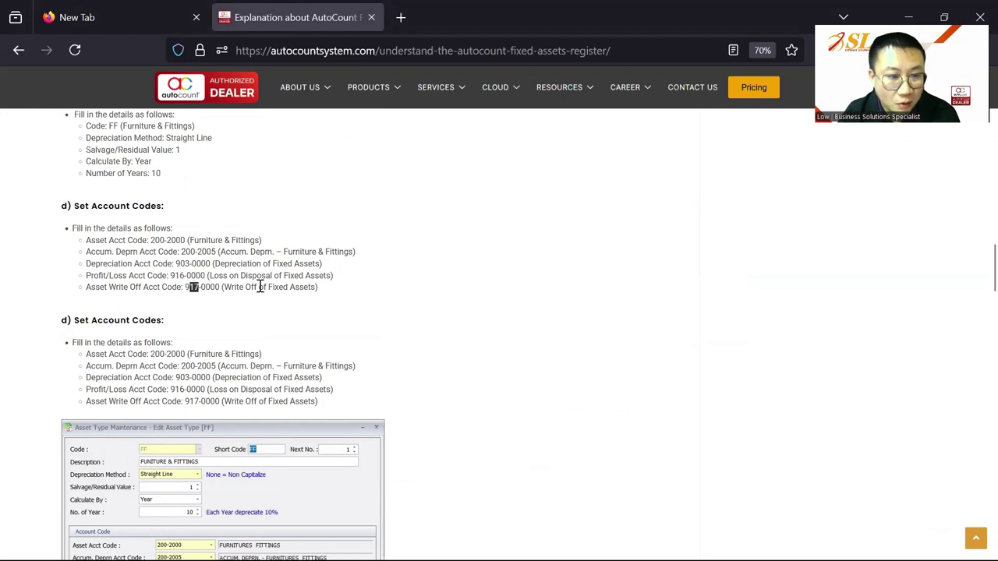
{"action": "left_click_drag", "start_coordinate": [208, 275], "coordinate": [170, 276]}
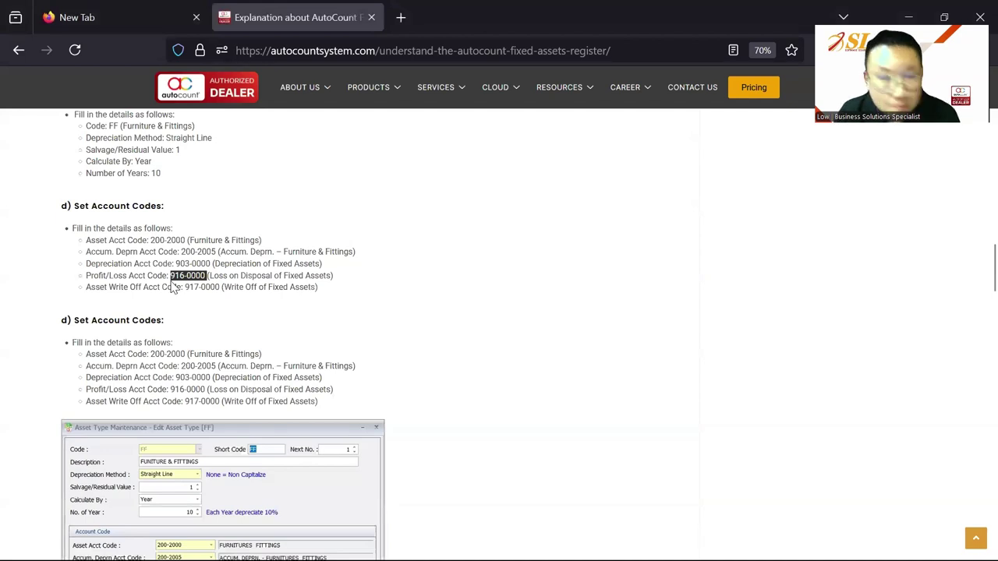
{"action": "left_click", "coordinate": [211, 287]}
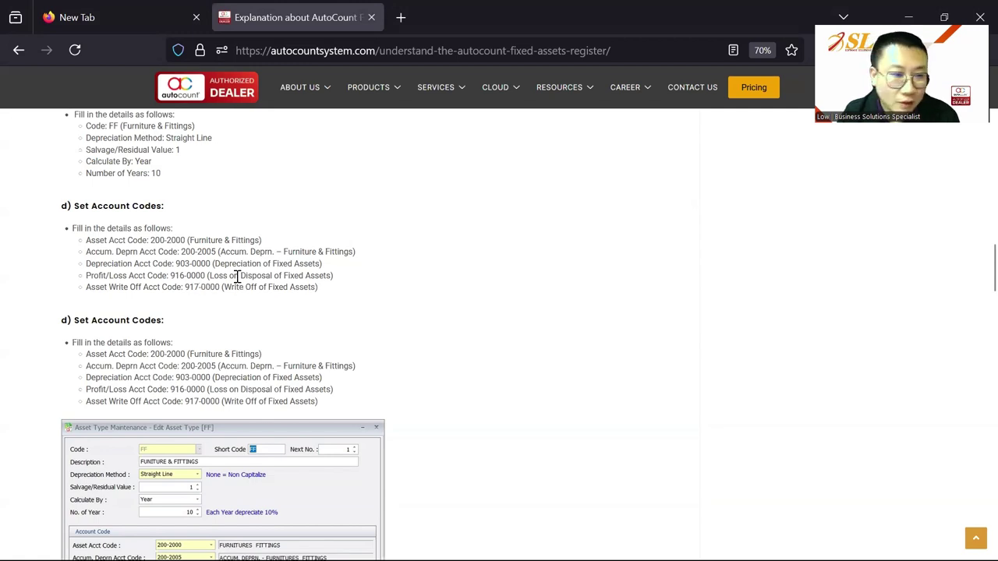
{"action": "left_click_drag", "start_coordinate": [234, 276], "coordinate": [237, 289]}
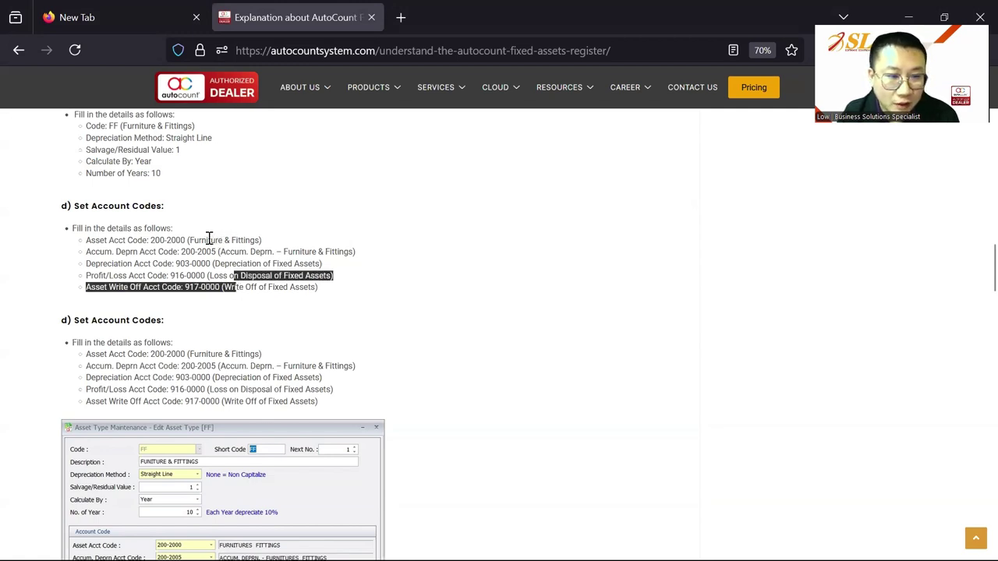
{"action": "left_click_drag", "start_coordinate": [207, 240], "coordinate": [288, 265]}
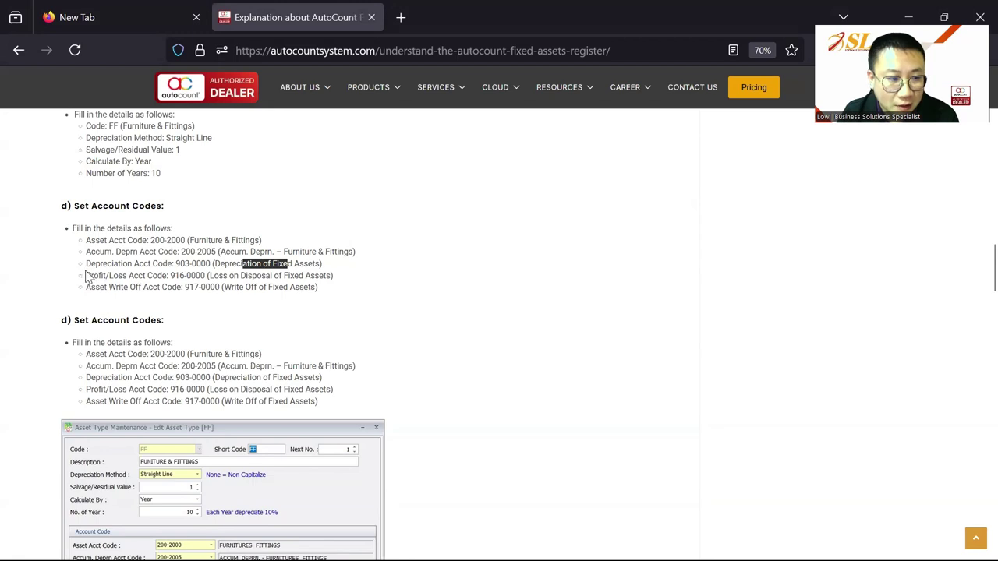
{"action": "left_click_drag", "start_coordinate": [85, 276], "coordinate": [334, 292]}
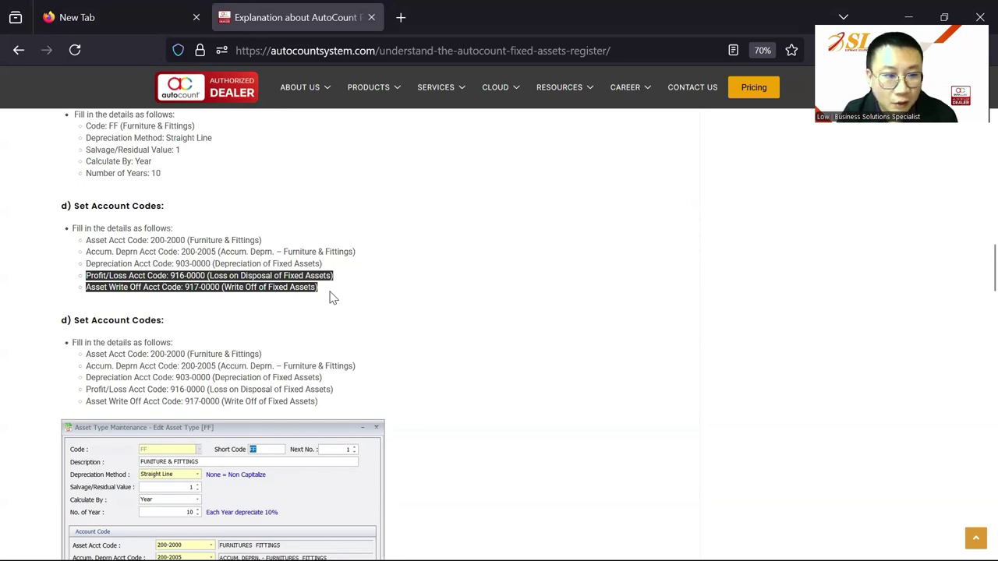
Switch back to the AutoCount main window and close the unsaved New Asset Type form.
{"action": "mouse_move", "coordinate": [590, 543]}
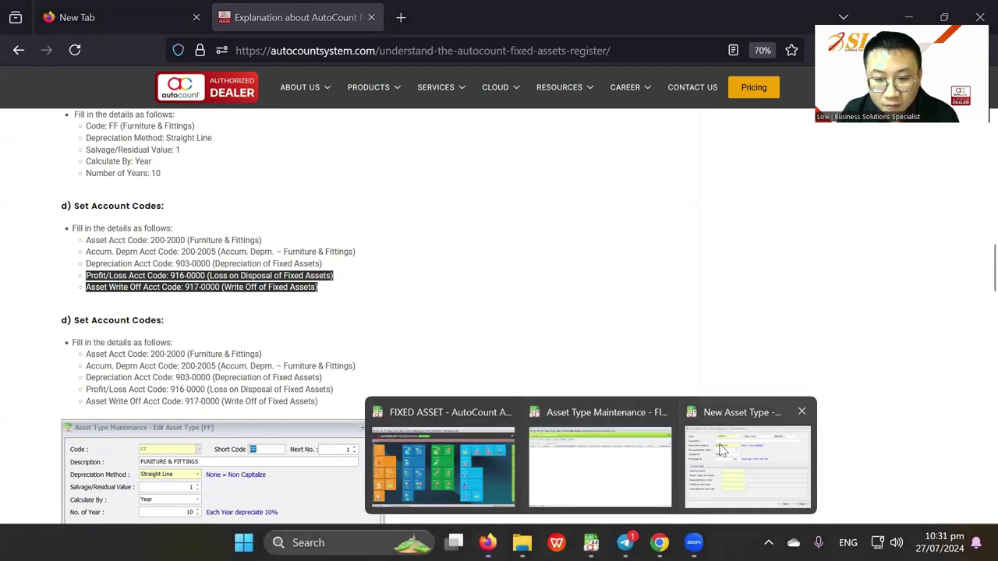
{"action": "left_click", "coordinate": [421, 440]}
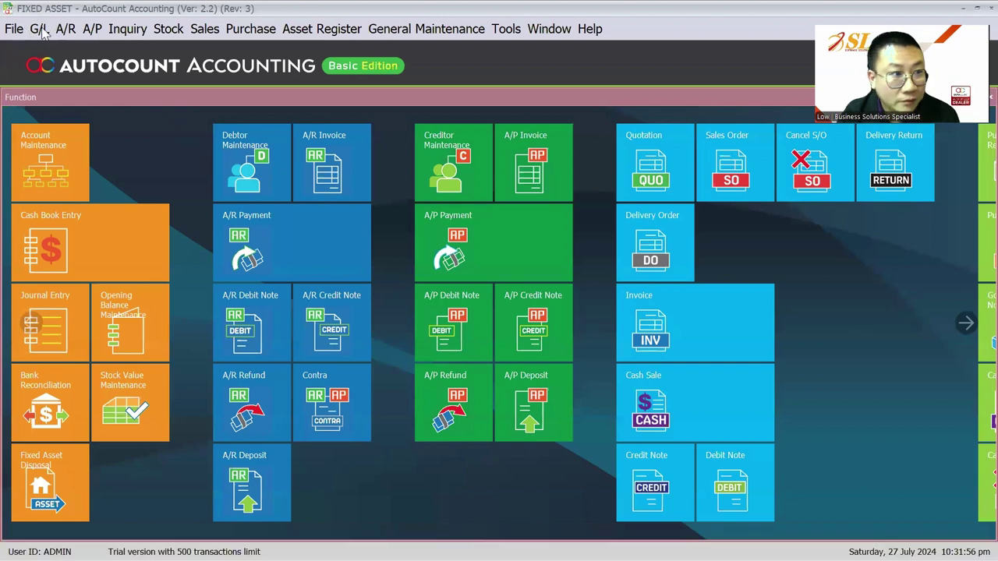
{"action": "mouse_move", "coordinate": [590, 542]}
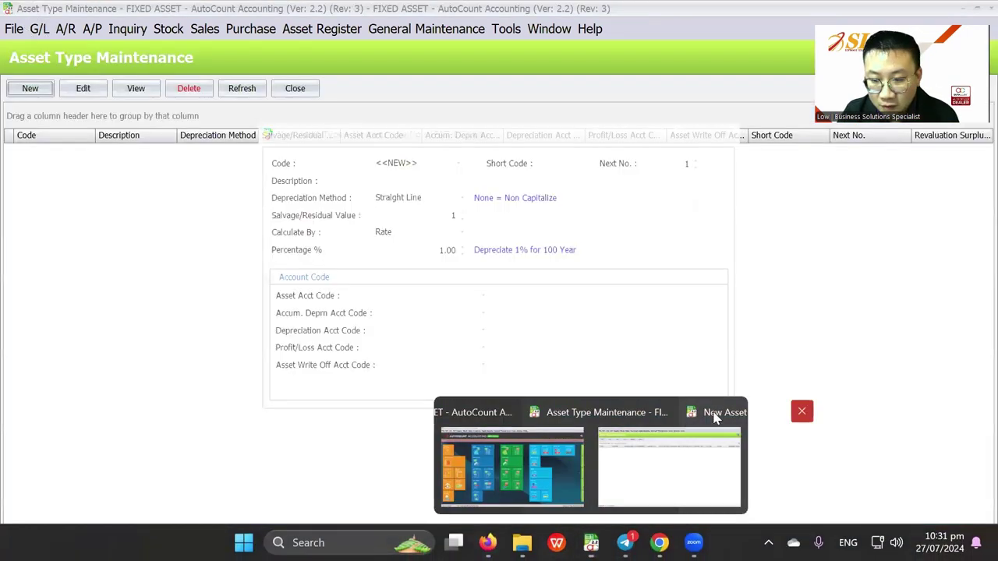
{"action": "left_click", "coordinate": [803, 412]}
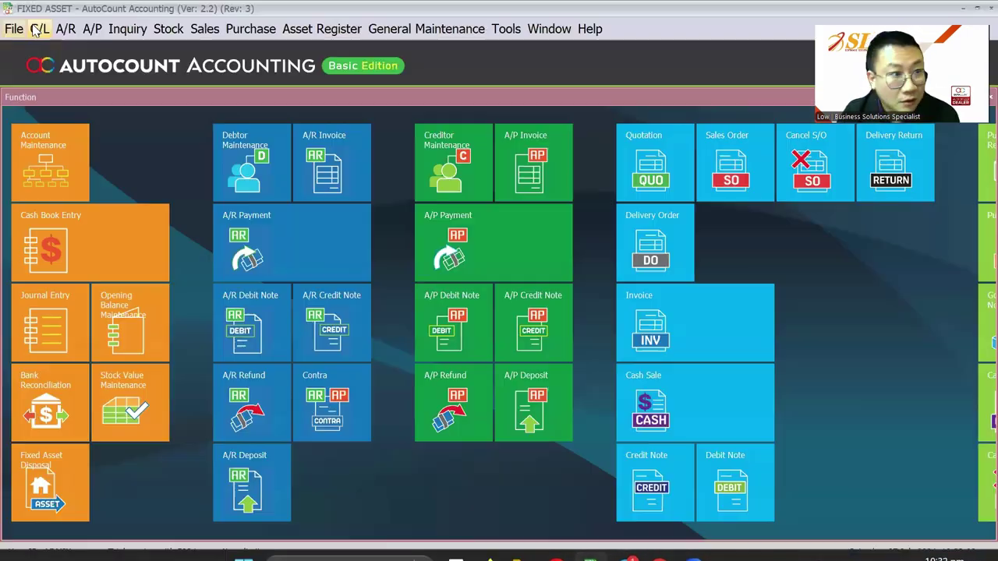
In Account Maintenance, enter a new normal account under EXPENSES with number 916-0000 and description LOSS ON DISPOSAL OF FIXED ASSETS.
{"action": "left_click", "coordinate": [35, 29]}
{"action": "left_click", "coordinate": [45, 50]}
{"action": "scroll", "coordinate": [254, 314], "scroll_direction": "down", "scroll_amount": 10}
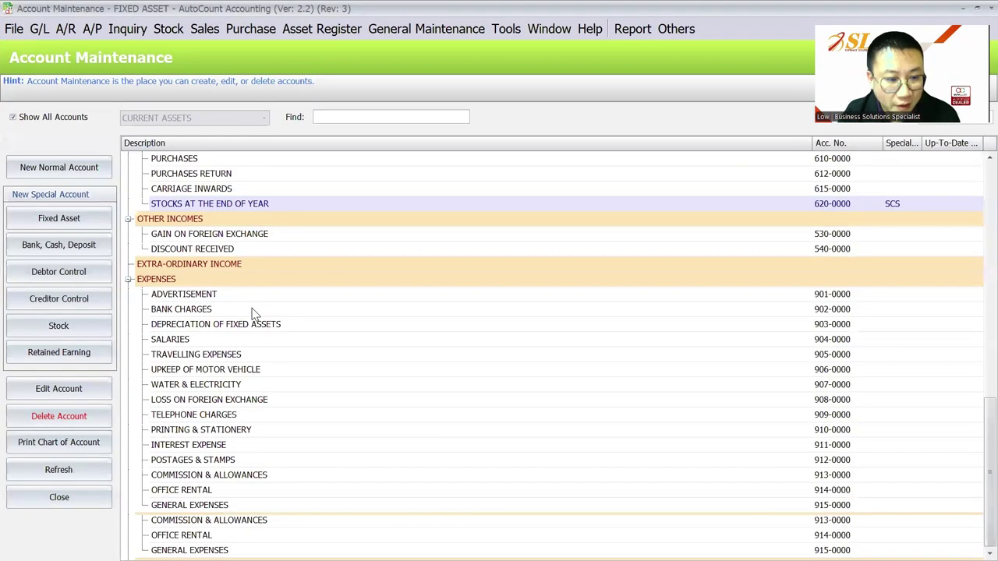
{"action": "left_click", "coordinate": [232, 280]}
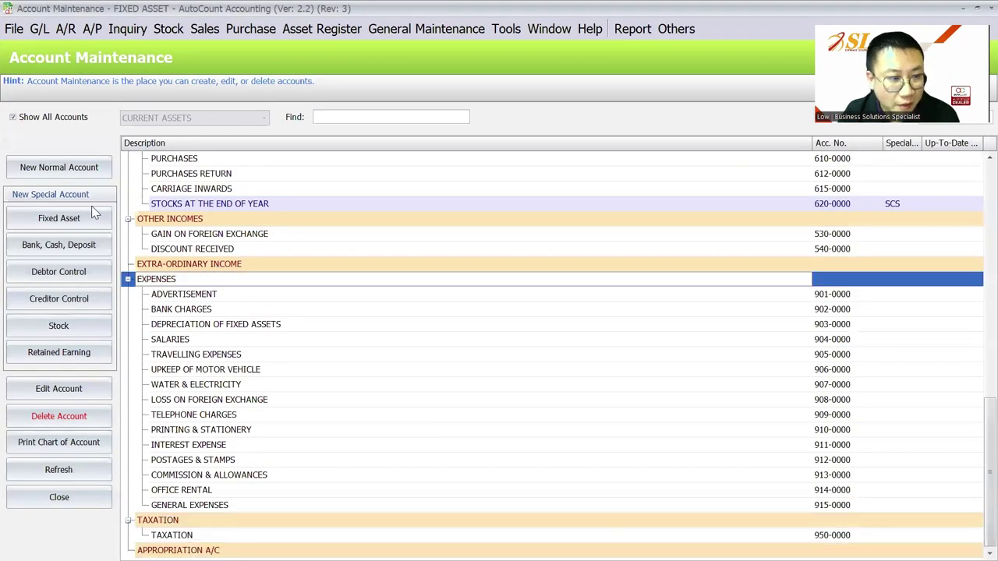
{"action": "left_click", "coordinate": [59, 166]}
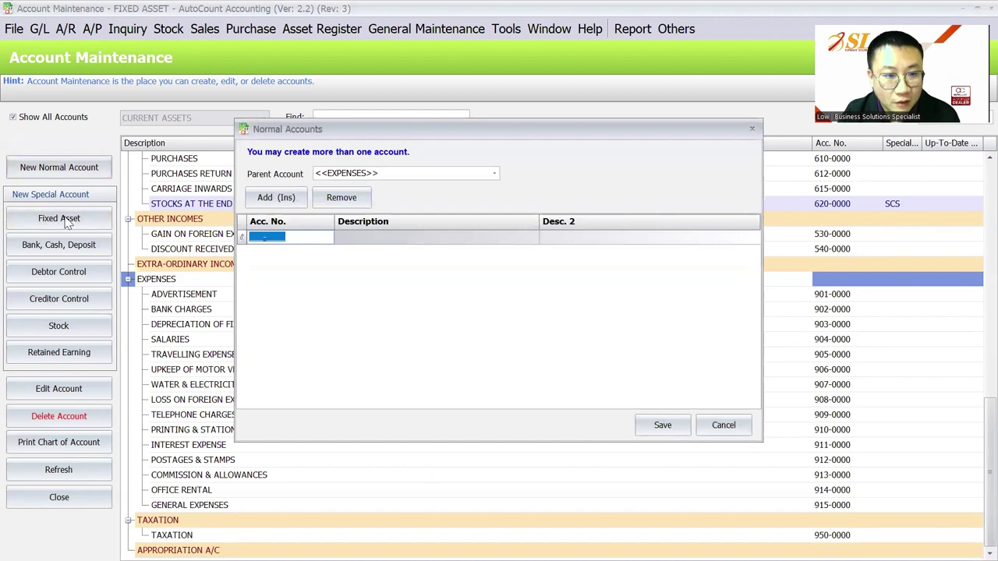
{"action": "type", "text": "91600000"}
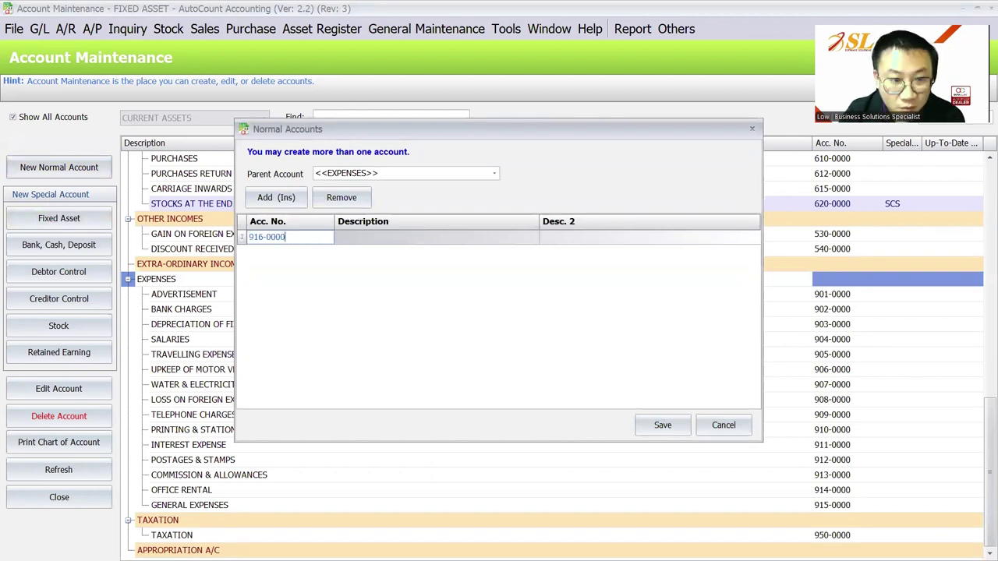
{"action": "key", "text": "Tab"}
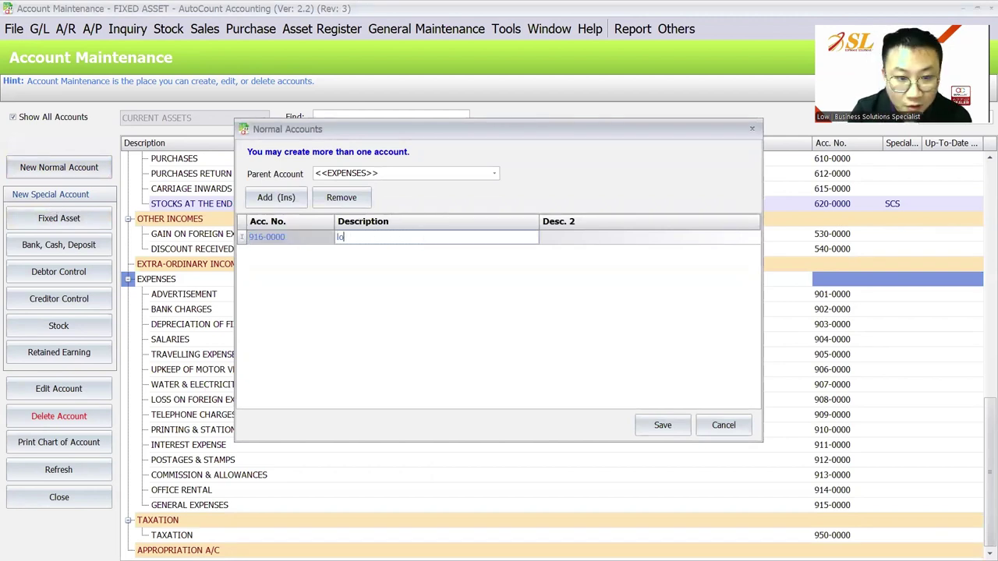
{"action": "type", "text": "LOSS ON DISPOSAL OF FIXED ASSETS"}
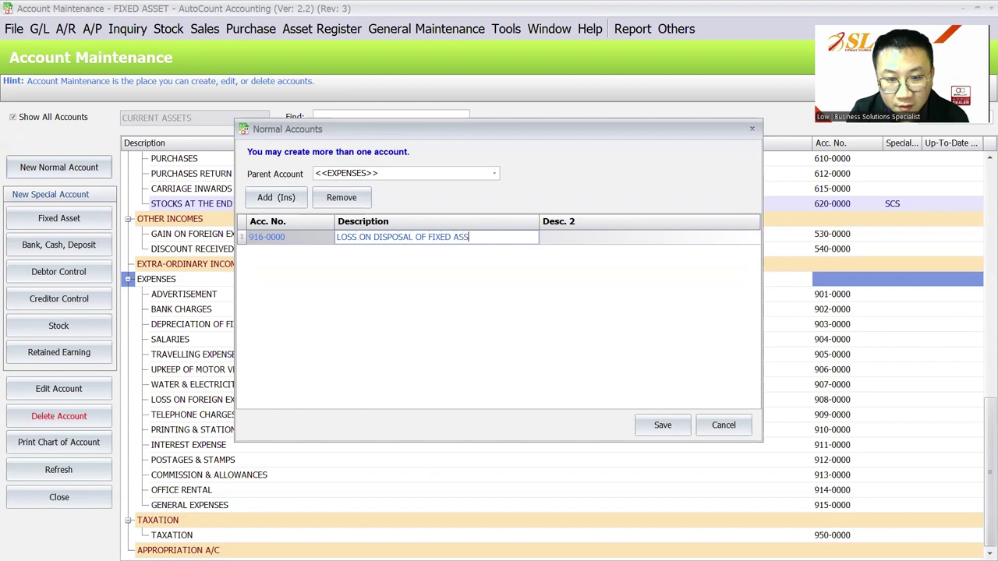
Add a second expense account numbered 917-0000 with description WRITE OFF FIXED ASSETS and save both new accounts.
{"action": "left_click", "coordinate": [261, 197]}
{"action": "type", "text": "91"}
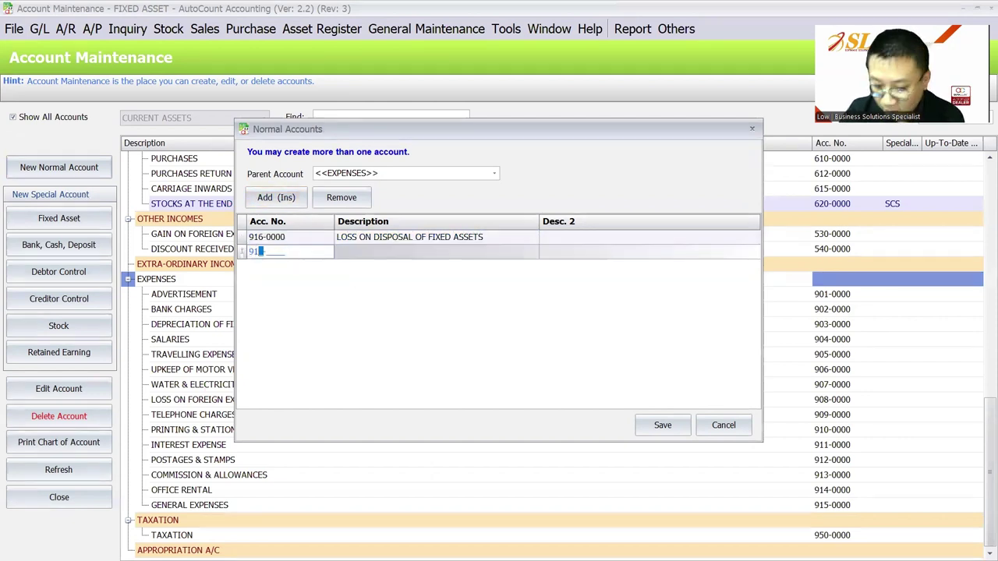
{"action": "type", "text": "7-0000"}
{"action": "key", "text": "Tab"}
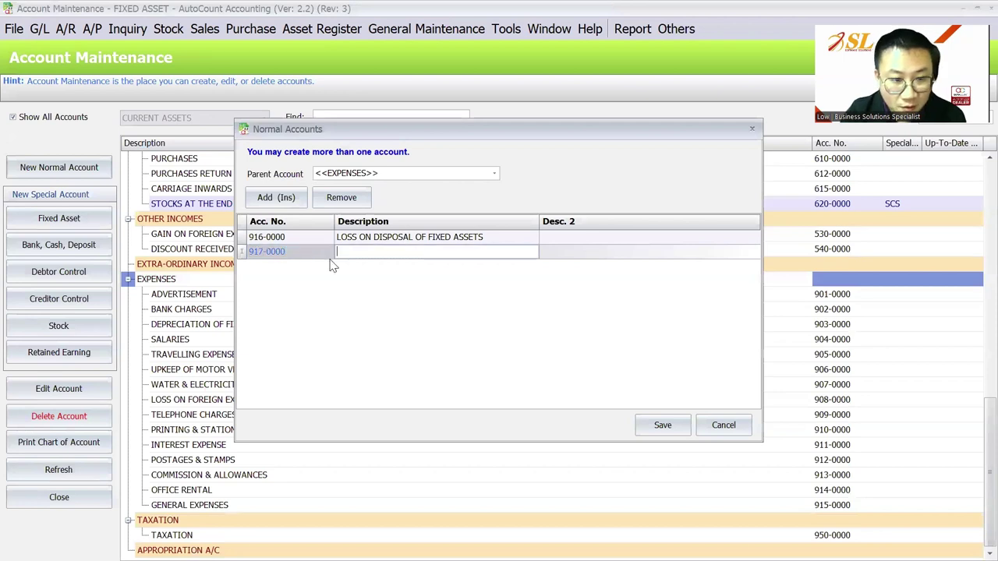
{"action": "type", "text": "WRITE O"}
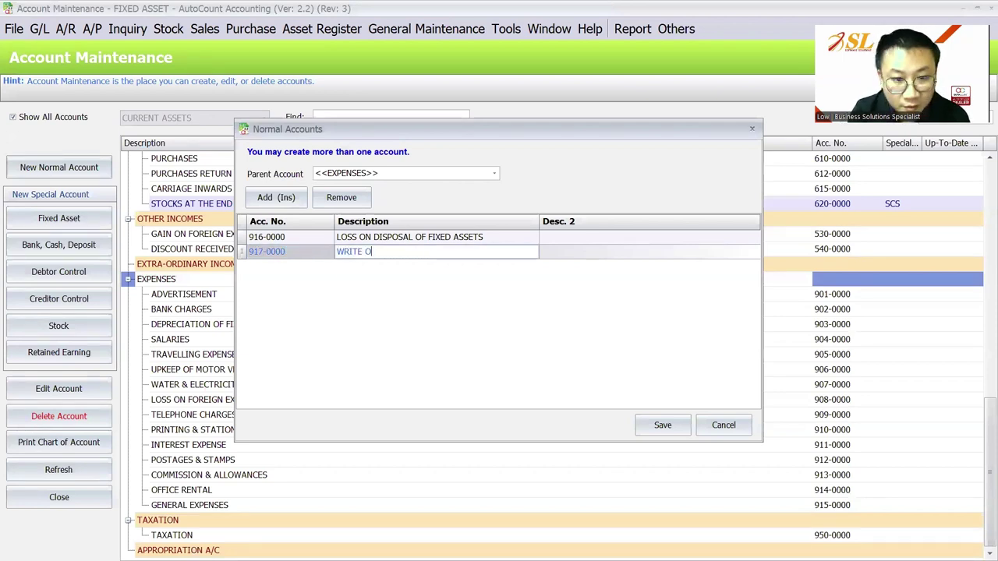
{"action": "type", "text": "FF FIXED "}
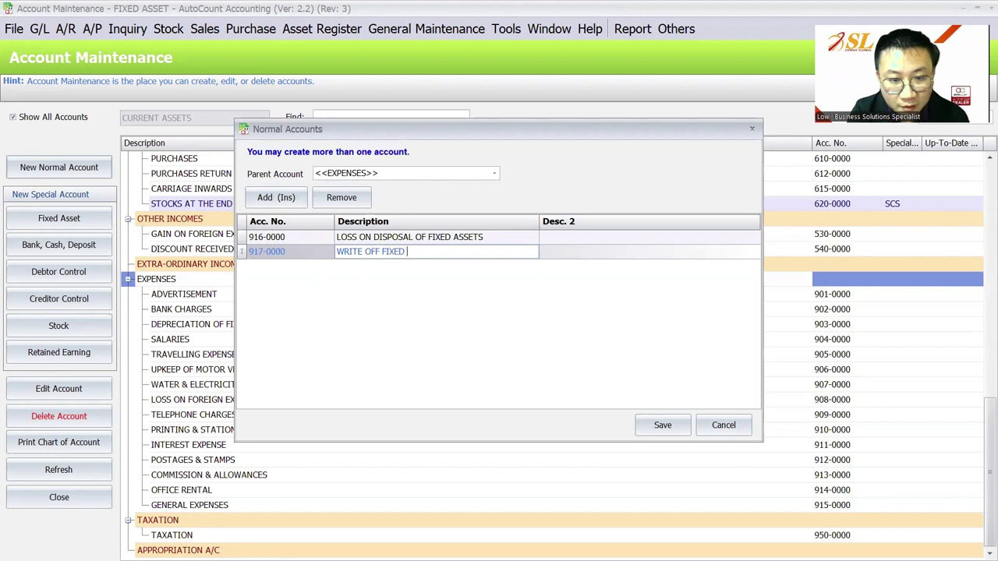
{"action": "type", "text": "ASSETS"}
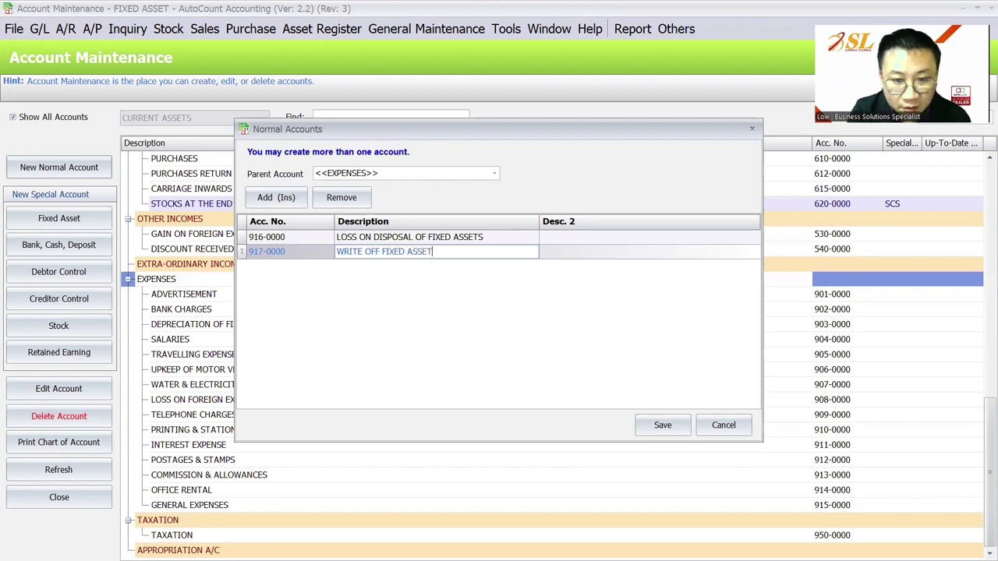
{"action": "left_click", "coordinate": [665, 426]}
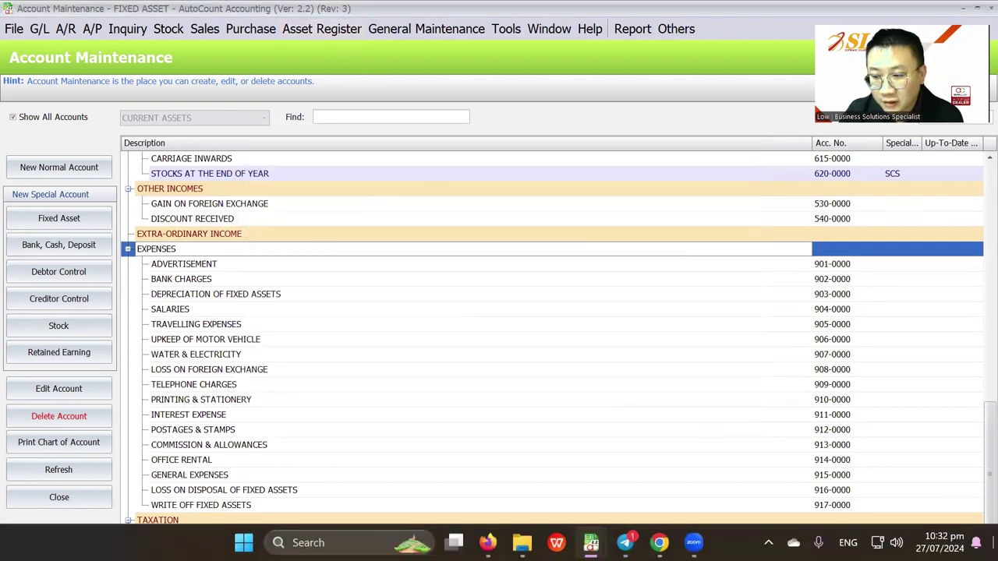
Open the OfficeEquipment.xlsx workbook from the desktop in WPS Office and review its Office Equipment - Ipoh fixed asset listing.
{"action": "key", "text": "super+d"}
{"action": "double_click", "coordinate": [377, 187]}
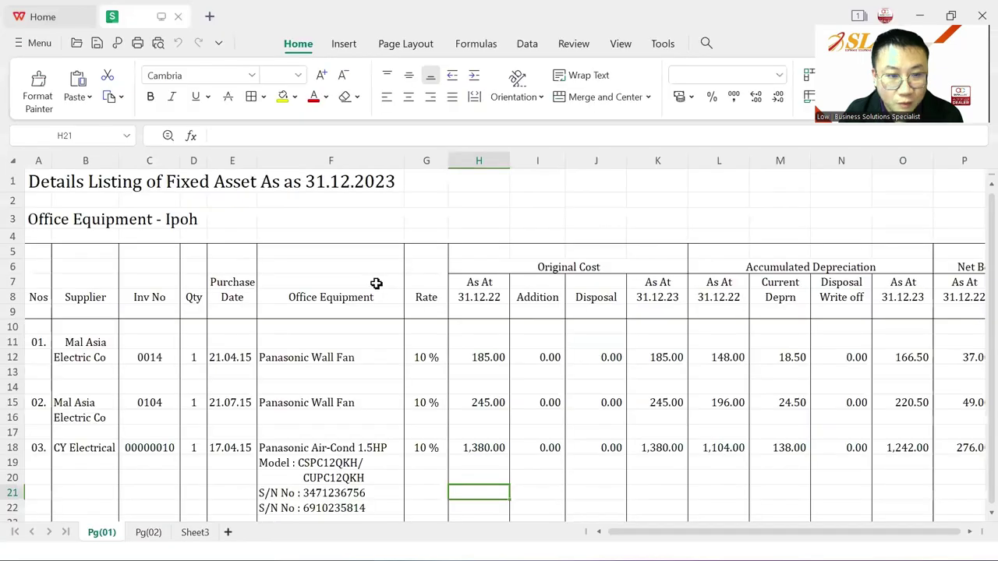
{"action": "left_click", "coordinate": [31, 219]}
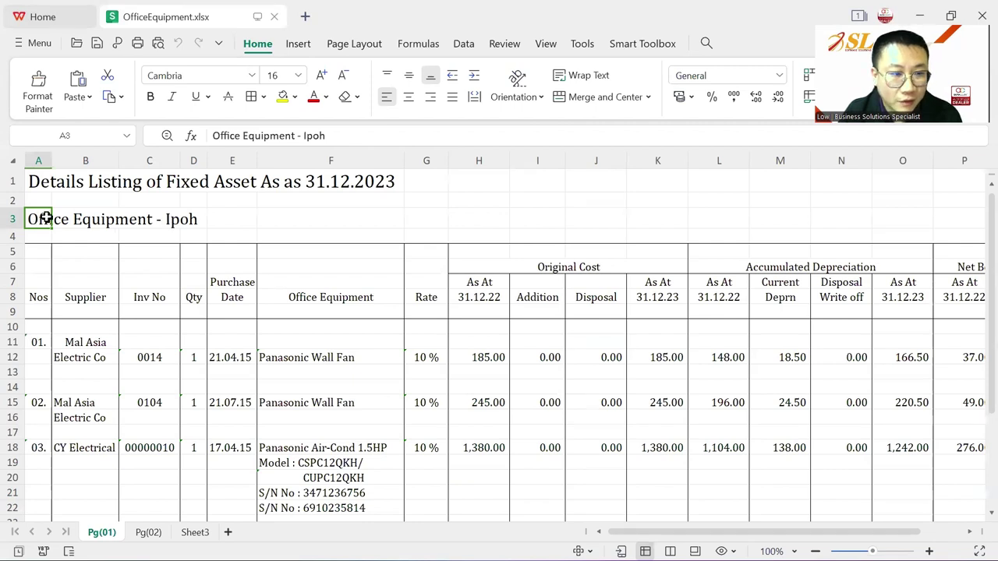
{"action": "scroll", "coordinate": [368, 328], "scroll_direction": "down", "scroll_amount": 2}
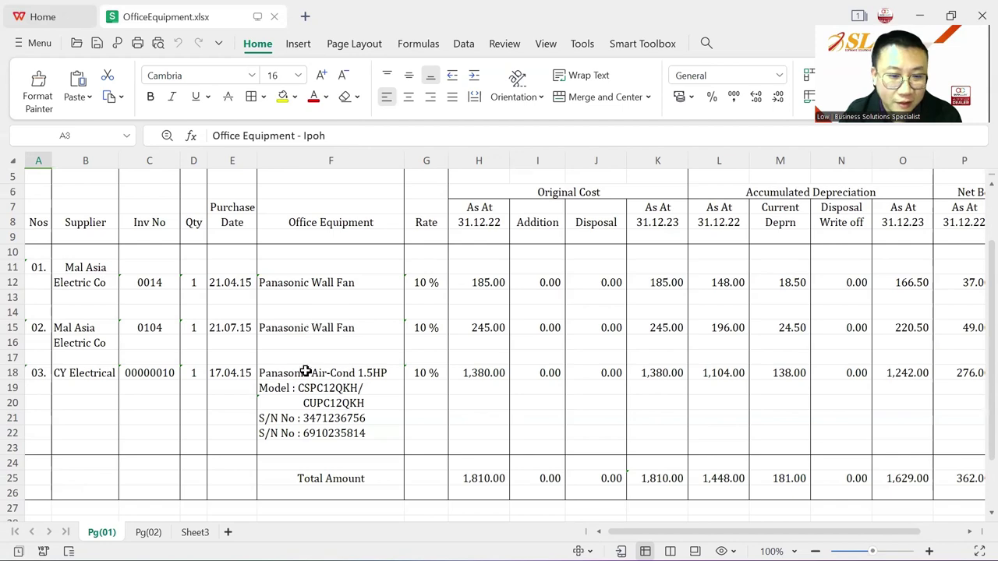
{"action": "scroll", "coordinate": [322, 372], "scroll_direction": "up", "scroll_amount": 2}
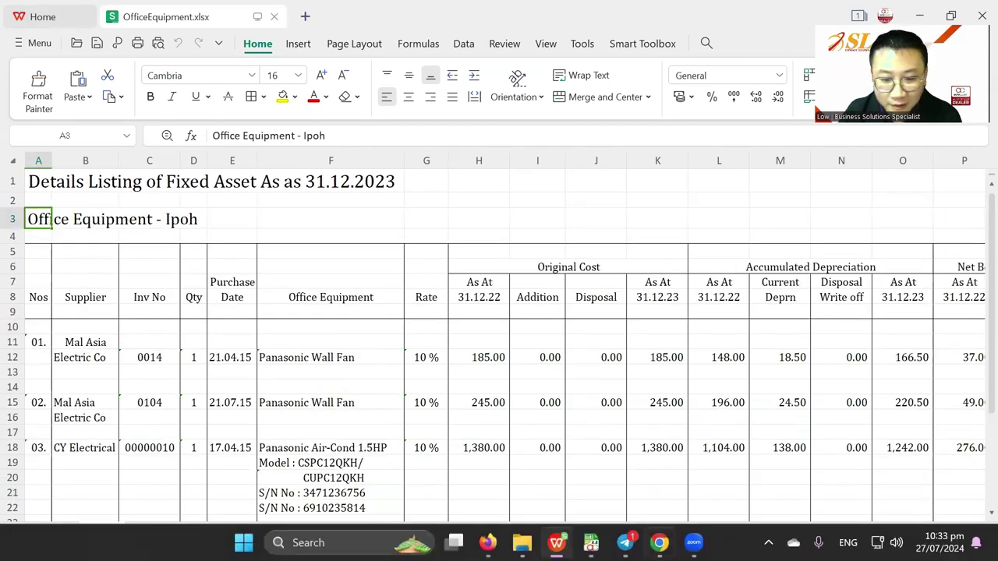
Switch back to AutoCount's main window and start a new asset type in Asset Type Maintenance.
{"action": "mouse_move", "coordinate": [591, 543]}
{"action": "left_click", "coordinate": [677, 468]}
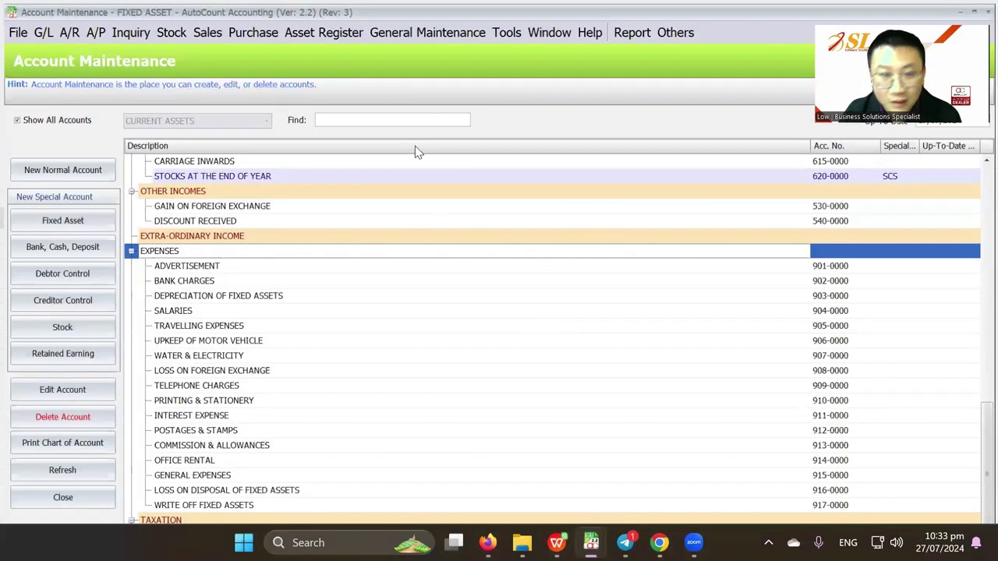
{"action": "left_click", "coordinate": [348, 32]}
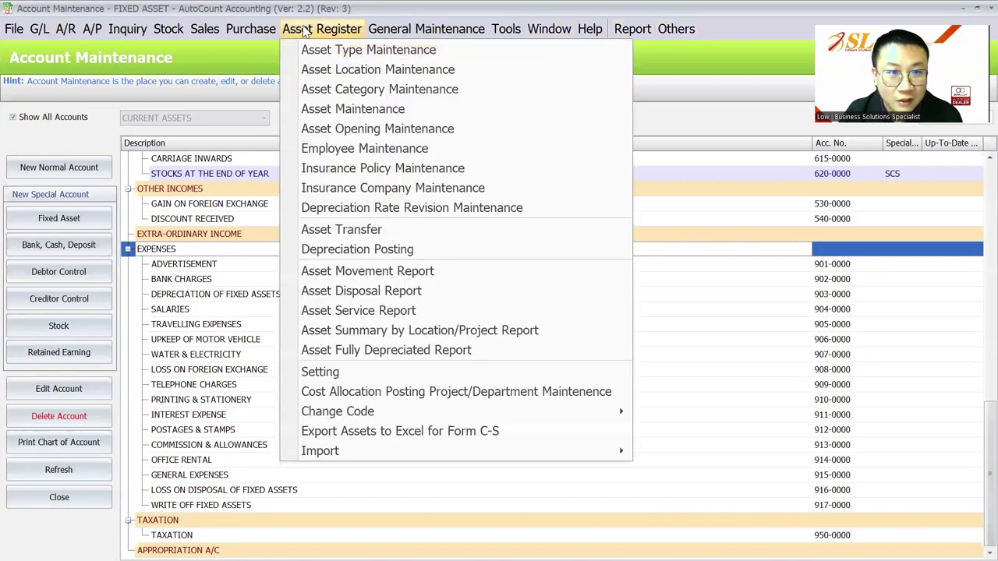
{"action": "left_click", "coordinate": [315, 46]}
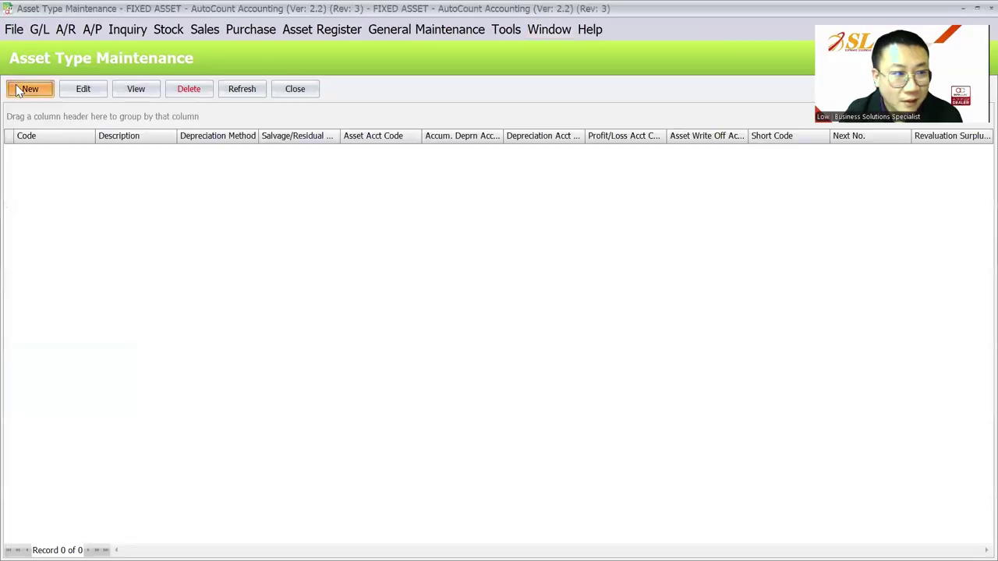
{"action": "left_click", "coordinate": [19, 90]}
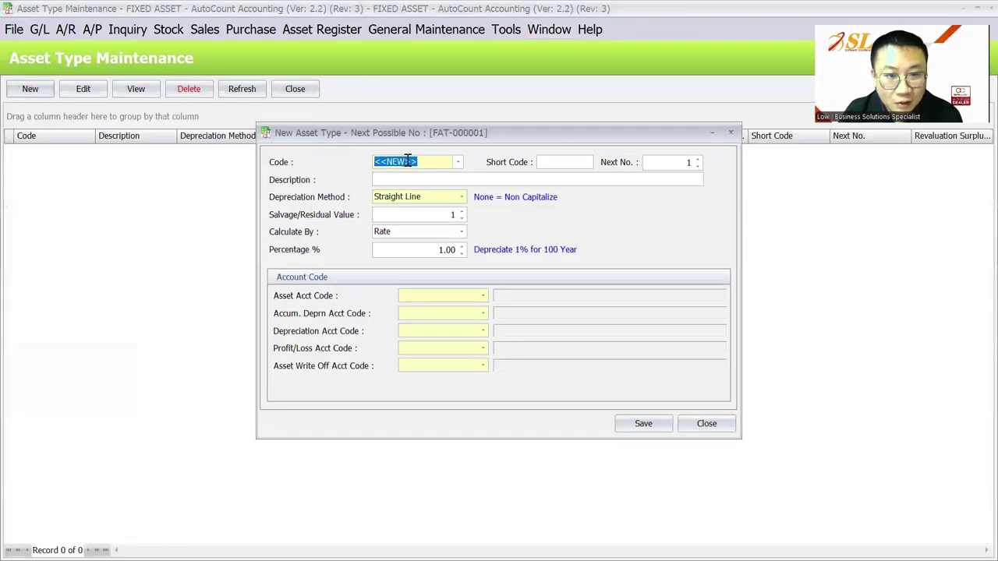
Give the new asset type the code OF, short code OF and description OFFICE EQUIPMENT.
{"action": "type", "text": "OF"}
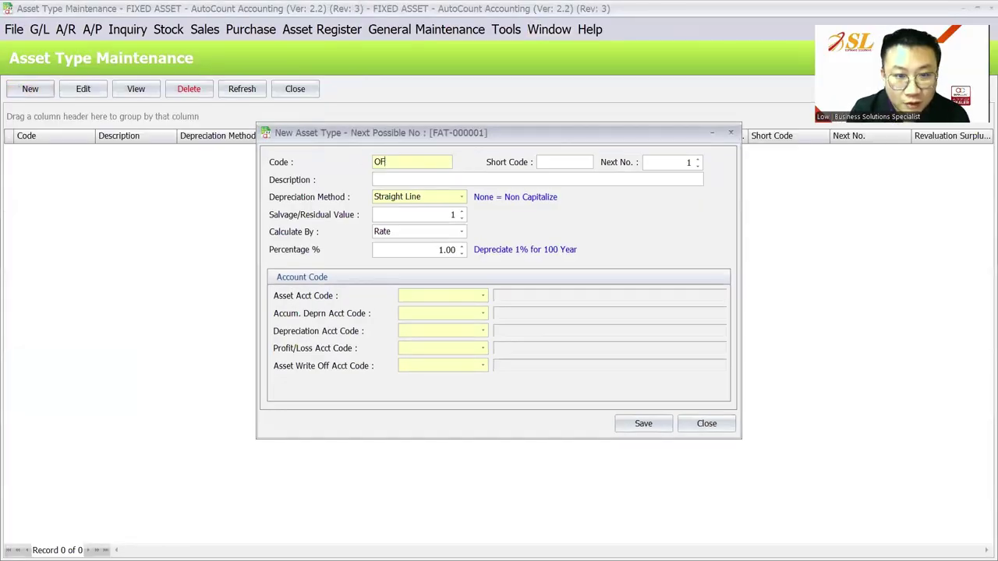
{"action": "type", "text": "OF"}
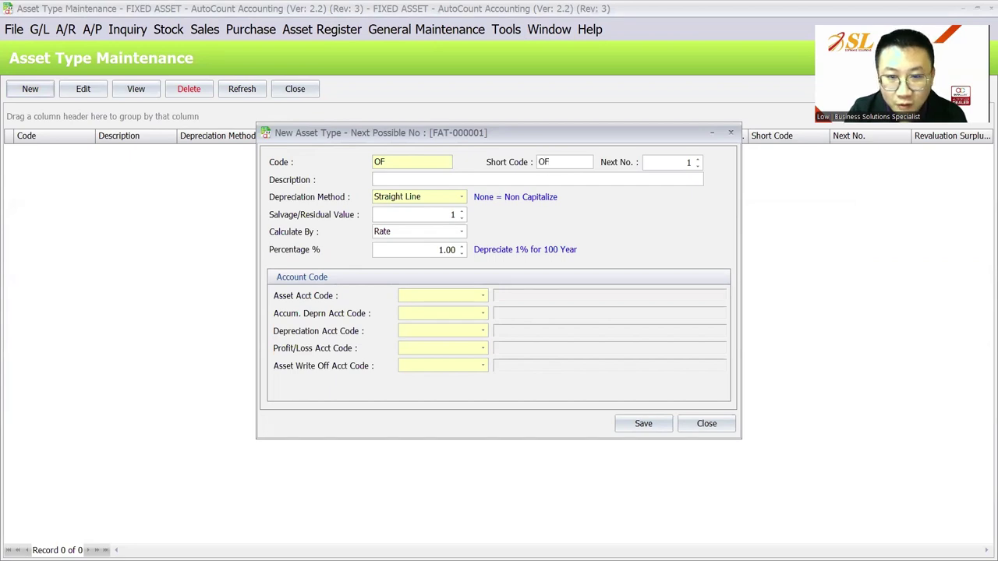
{"action": "left_click", "coordinate": [419, 177]}
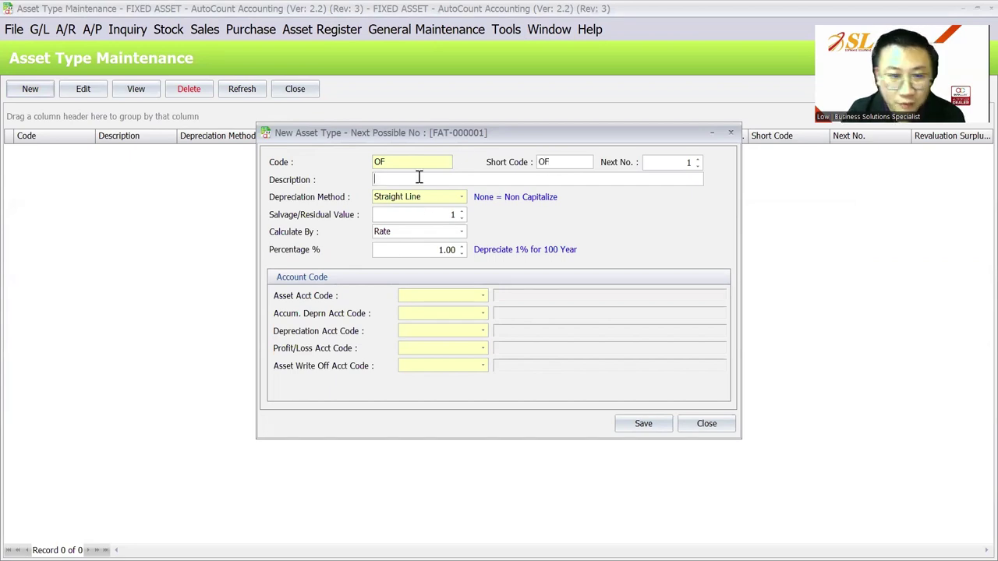
{"action": "type", "text": "O"}
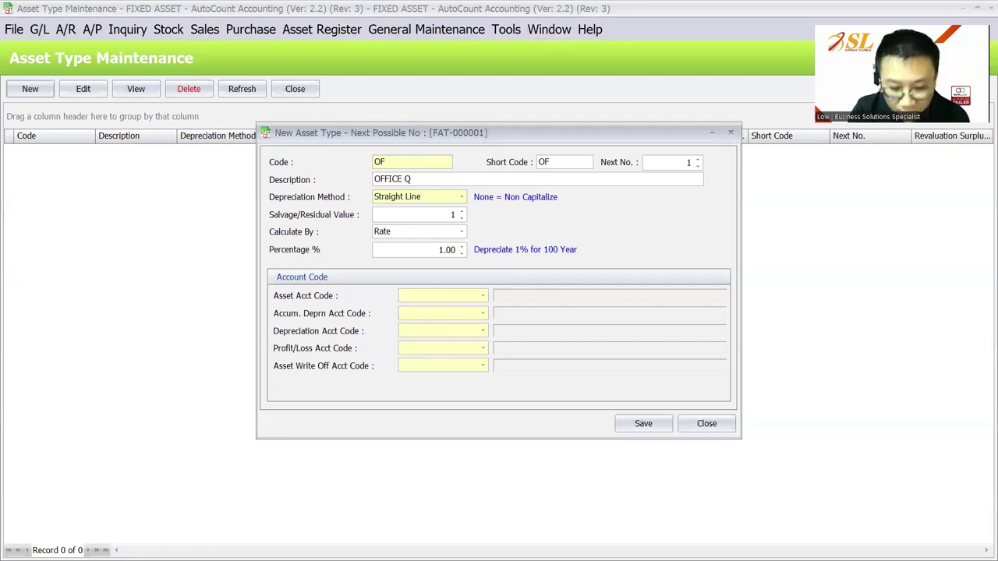
{"action": "type", "text": "FFICE EQUIPEM"}
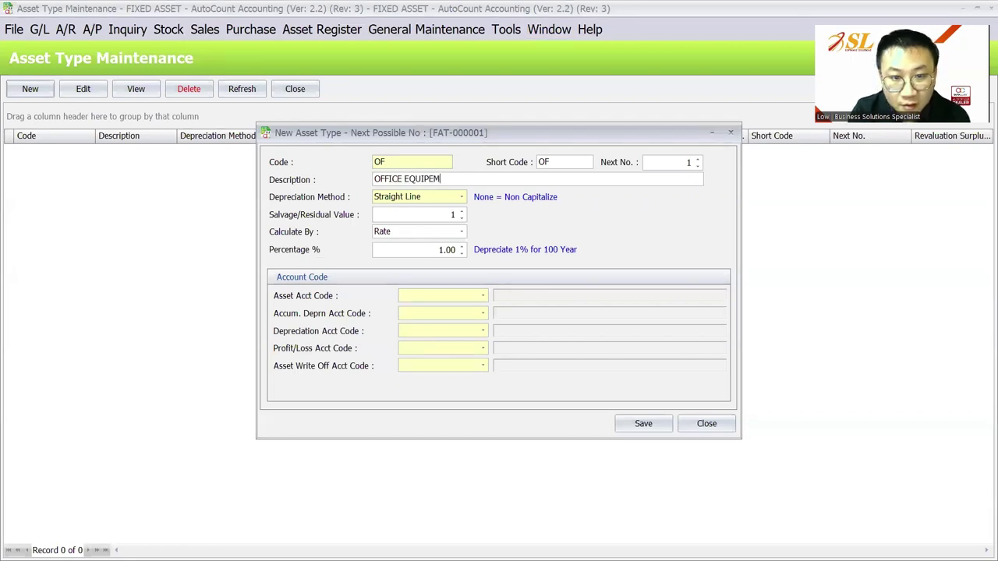
{"action": "key", "text": "BackSpace"}
{"action": "key", "text": "BackSpace"}
{"action": "type", "text": "MENT"}
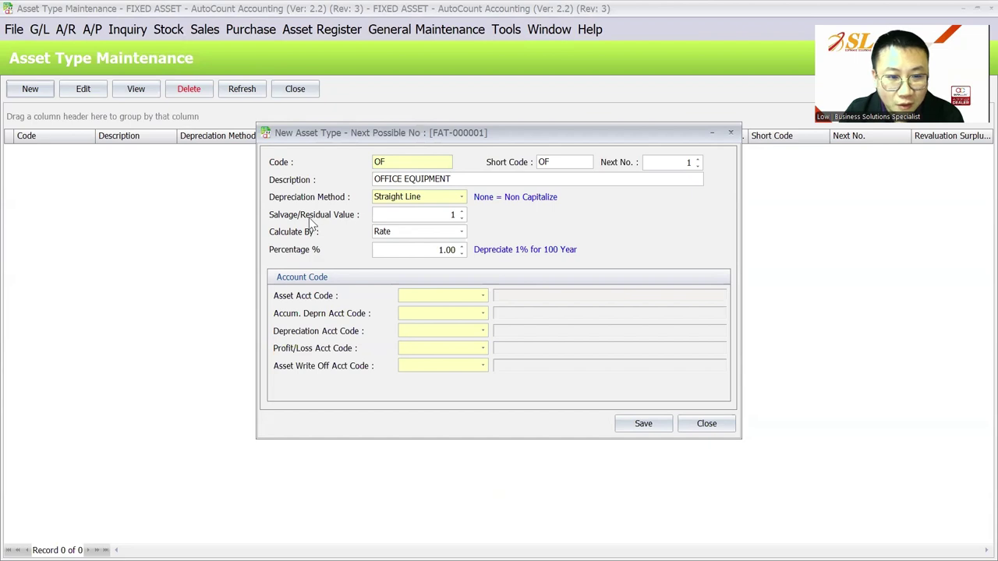
Check the wall fan's depreciation rate in the WPS Office workbook, and set the asset type's percentage to 10.00 in AutoCount.
{"action": "left_click", "coordinate": [450, 215]}
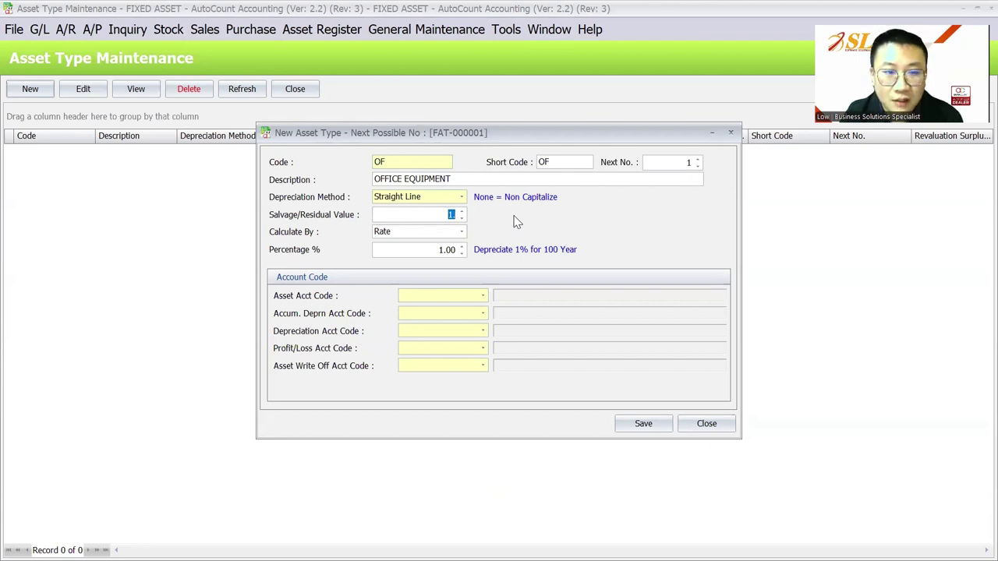
{"action": "left_click", "coordinate": [409, 235]}
{"action": "left_click", "coordinate": [410, 235]}
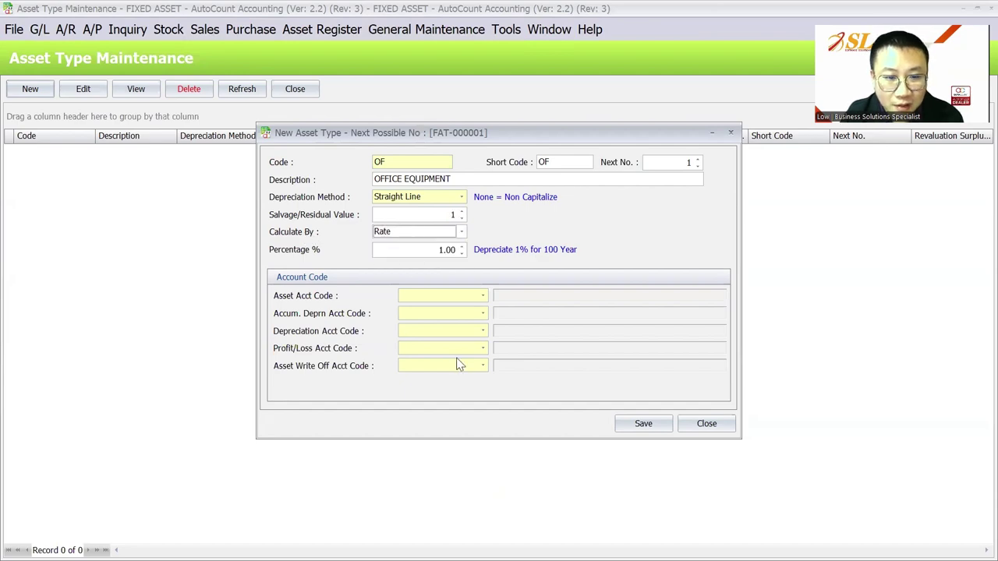
{"action": "left_click", "coordinate": [556, 543]}
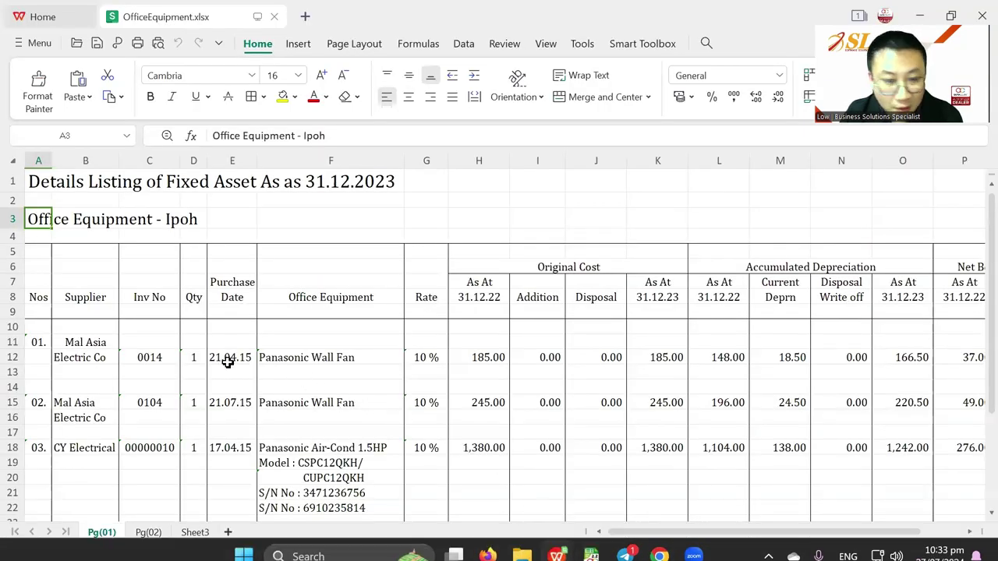
{"action": "left_click", "coordinate": [429, 358]}
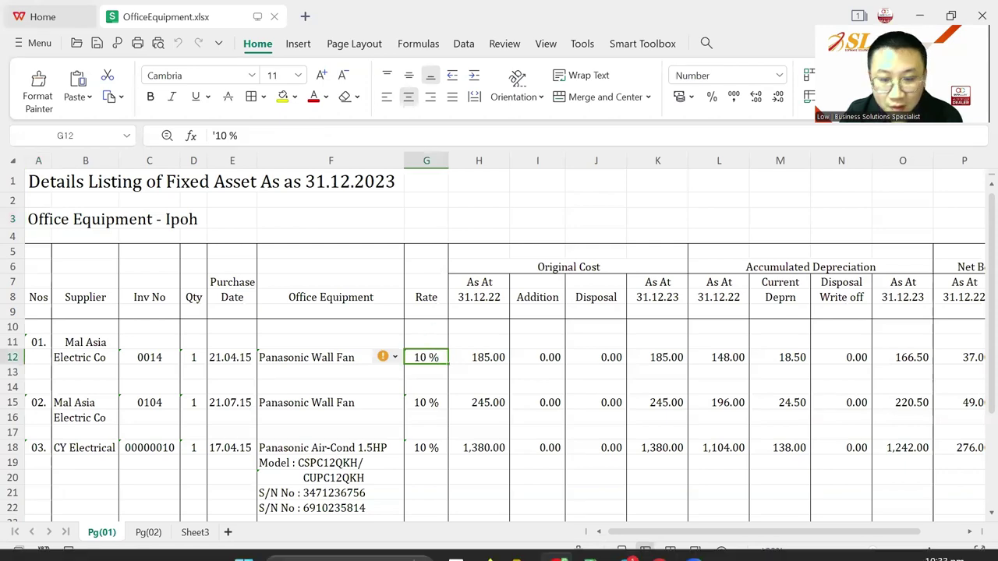
{"action": "left_click", "coordinate": [590, 543]}
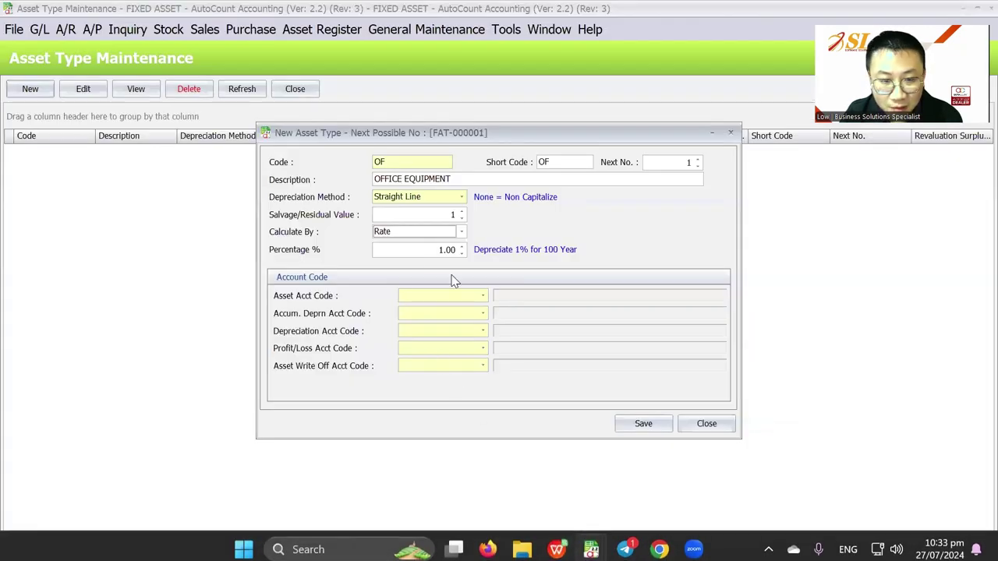
{"action": "left_click", "coordinate": [444, 250]}
{"action": "type", "text": "0"}
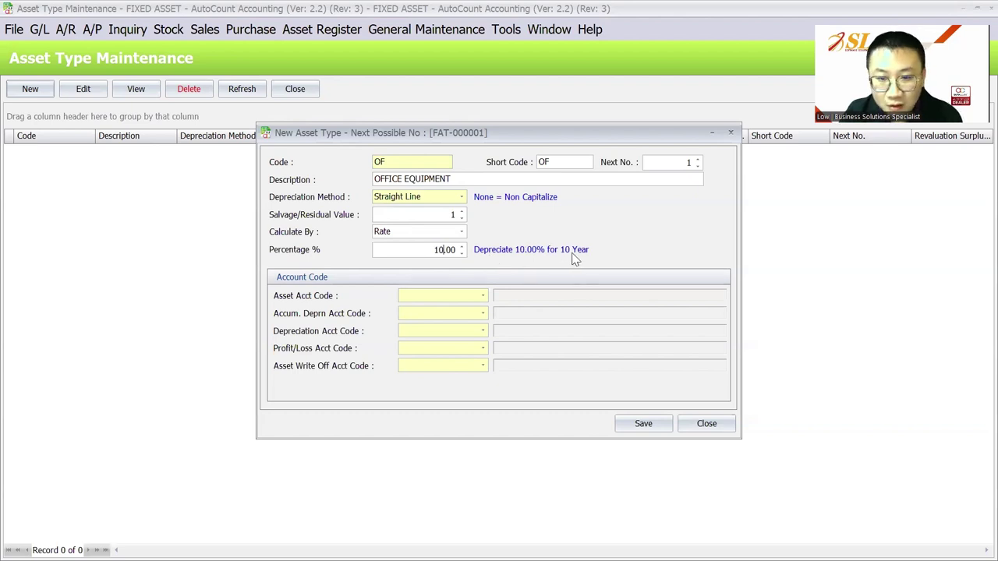
Review the available depreciation methods for the asset type, keeping Straight Line.
{"action": "left_click", "coordinate": [461, 197]}
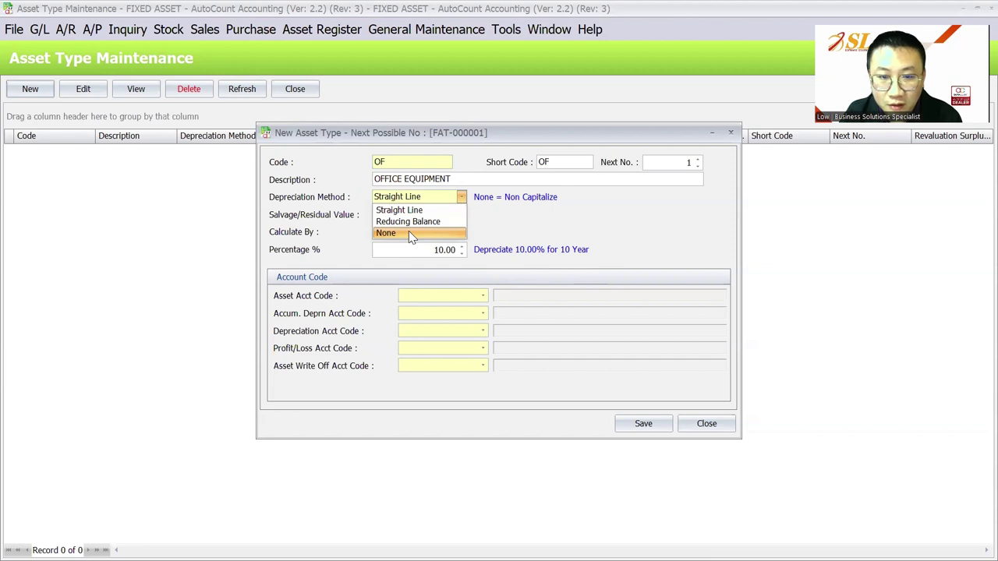
{"action": "left_click", "coordinate": [445, 197]}
{"action": "left_click", "coordinate": [446, 199]}
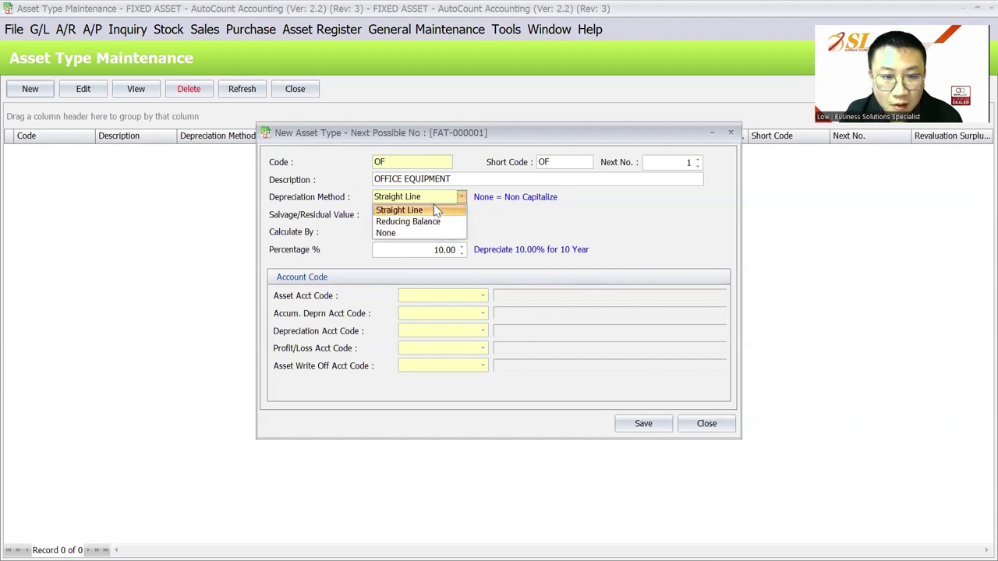
{"action": "left_click", "coordinate": [529, 209]}
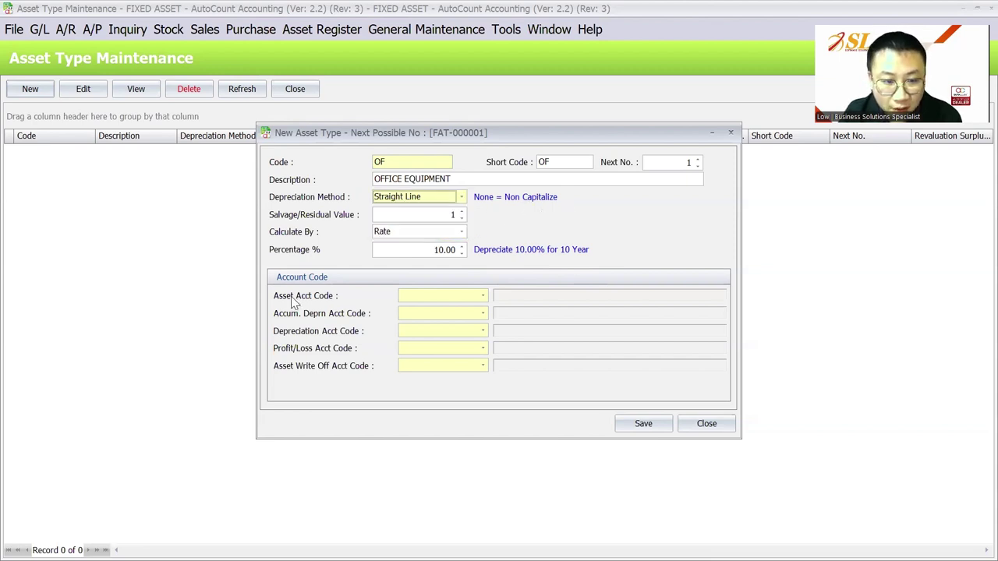
Assign 200-3000 OFFICE EQUIPMENT as the asset account and 903-0000 DEPRECIATION OF FIXED ASSETS as the depreciation account.
{"action": "left_click", "coordinate": [484, 296]}
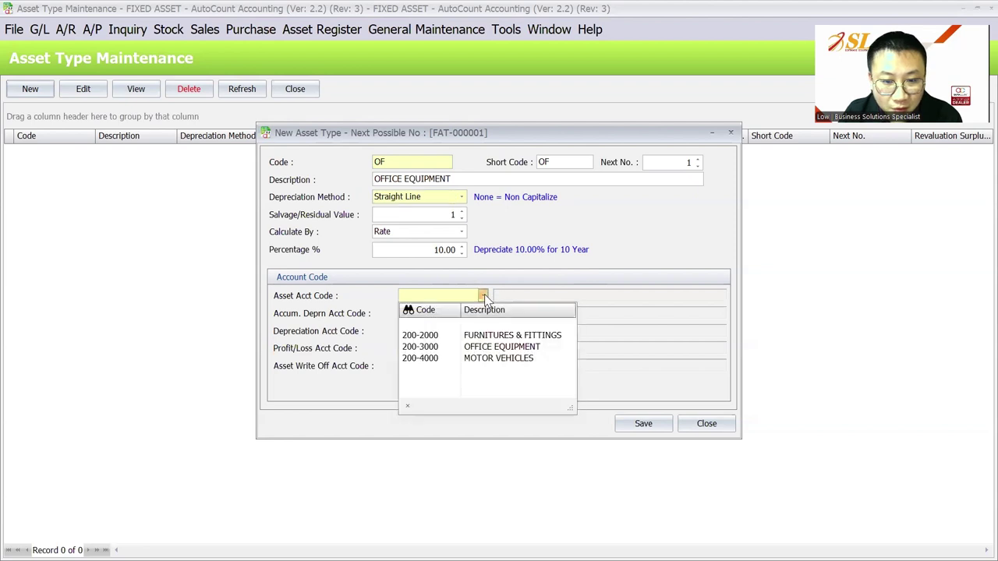
{"action": "left_click", "coordinate": [484, 348]}
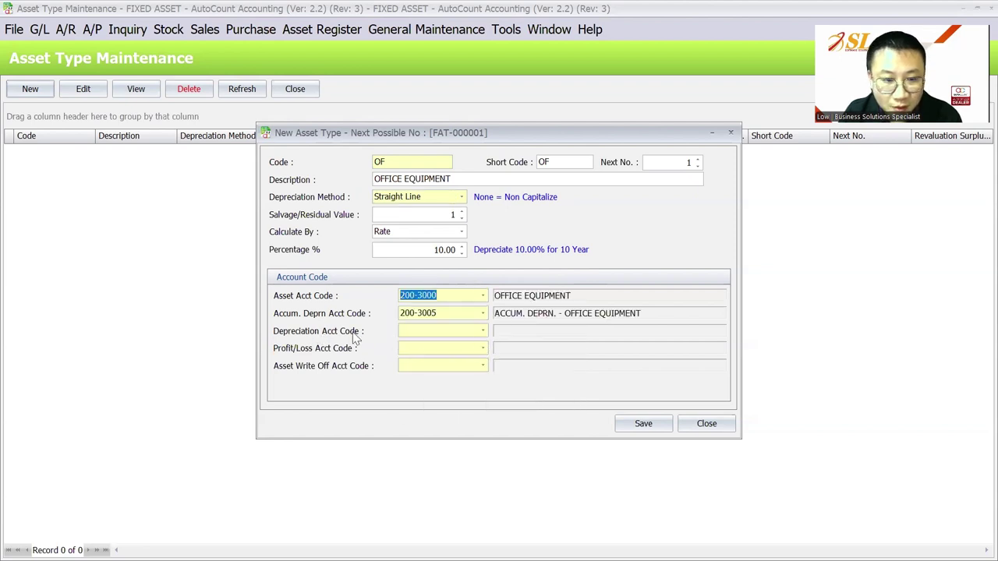
{"action": "left_click", "coordinate": [484, 332]}
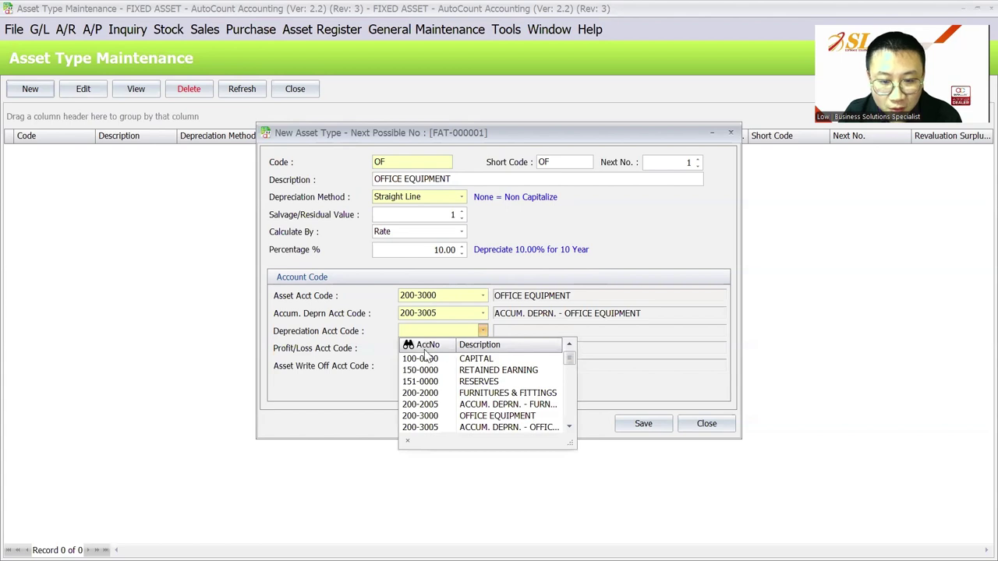
{"action": "left_click", "coordinate": [493, 348]}
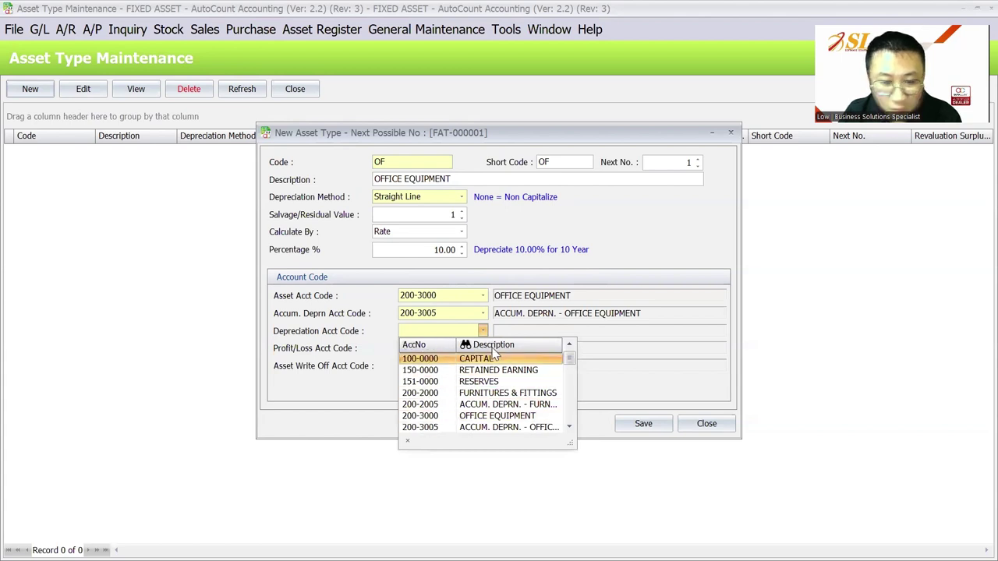
{"action": "type", "text": "depr"}
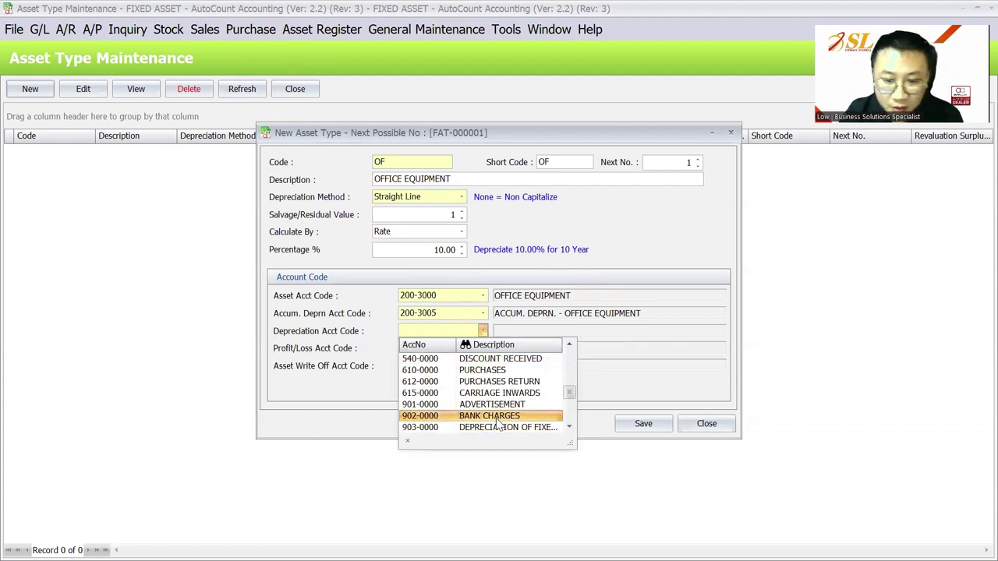
{"action": "left_click", "coordinate": [437, 428]}
Assign 916-0000 as the profit/loss account and 917-0000 as the asset write-off account, and save the OFFICE EQUIPMENT asset type.
{"action": "left_click", "coordinate": [412, 348]}
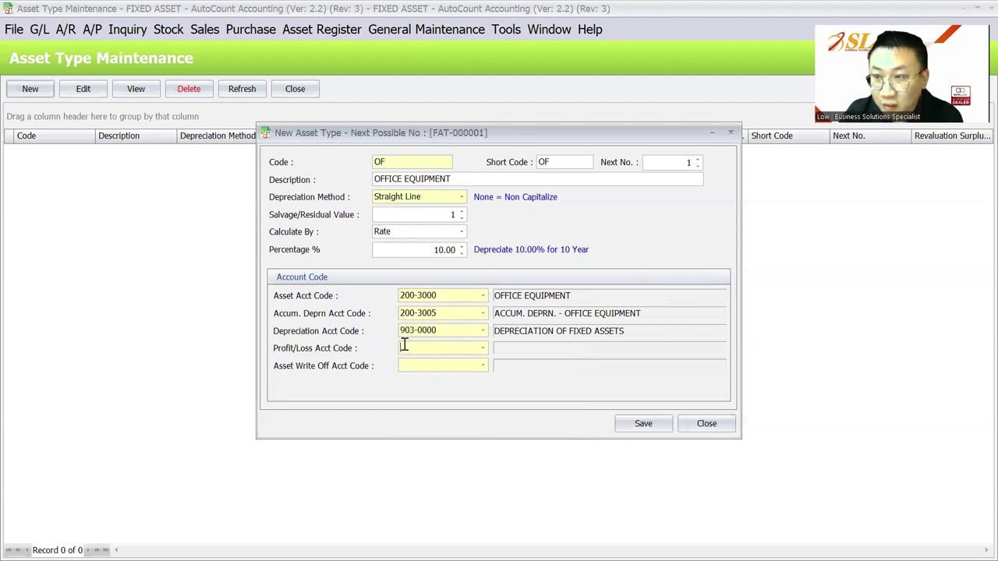
{"action": "type", "text": "916-0000"}
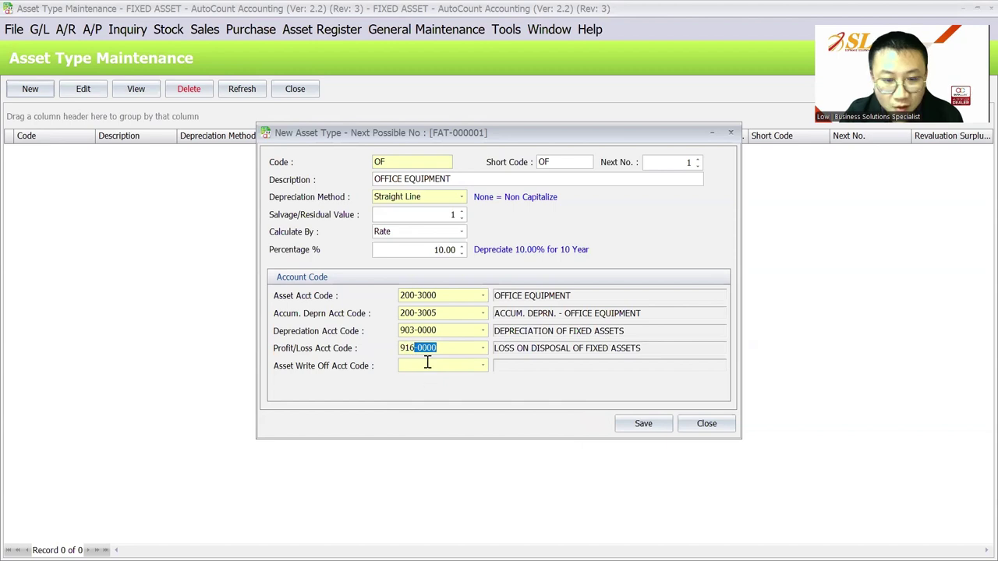
{"action": "left_click", "coordinate": [427, 363]}
{"action": "type", "text": "917-0000"}
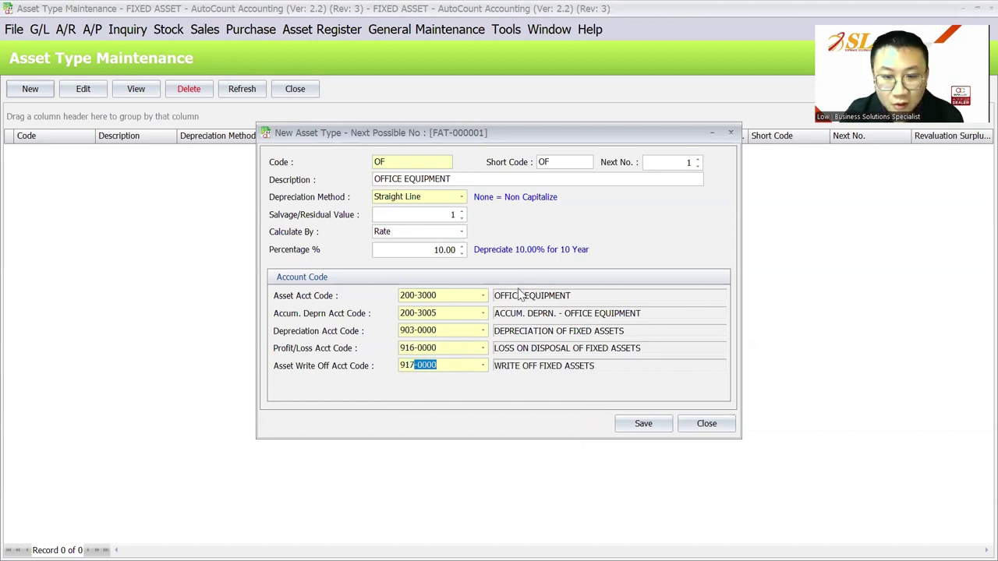
{"action": "left_click", "coordinate": [641, 425]}
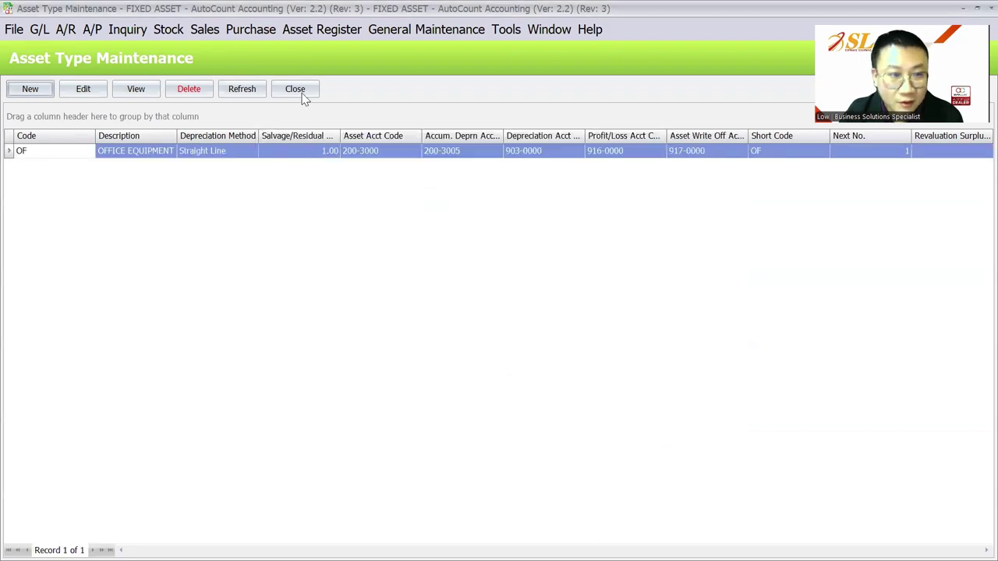
Create an asset location with code IPOH and description IPOH in Asset Location Maintenance.
{"action": "left_click", "coordinate": [320, 29]}
{"action": "left_click", "coordinate": [325, 69]}
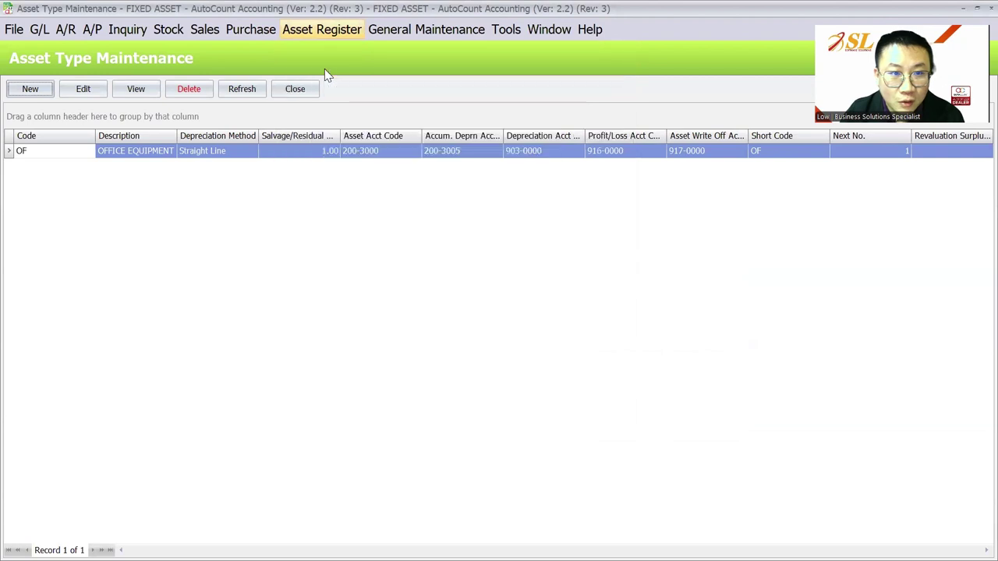
{"action": "left_click", "coordinate": [39, 92]}
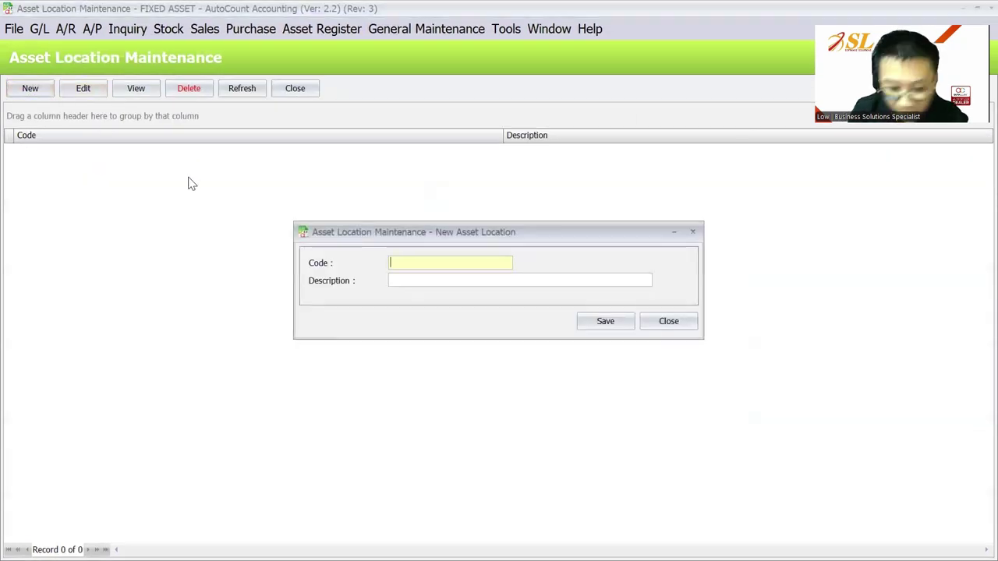
{"action": "type", "text": "IPOH"}
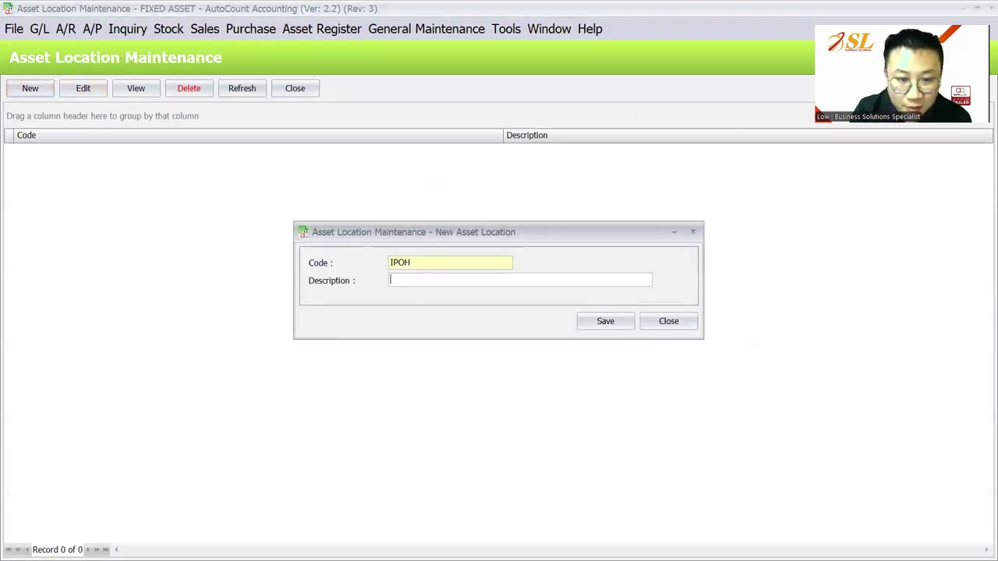
{"action": "type", "text": "IPOH"}
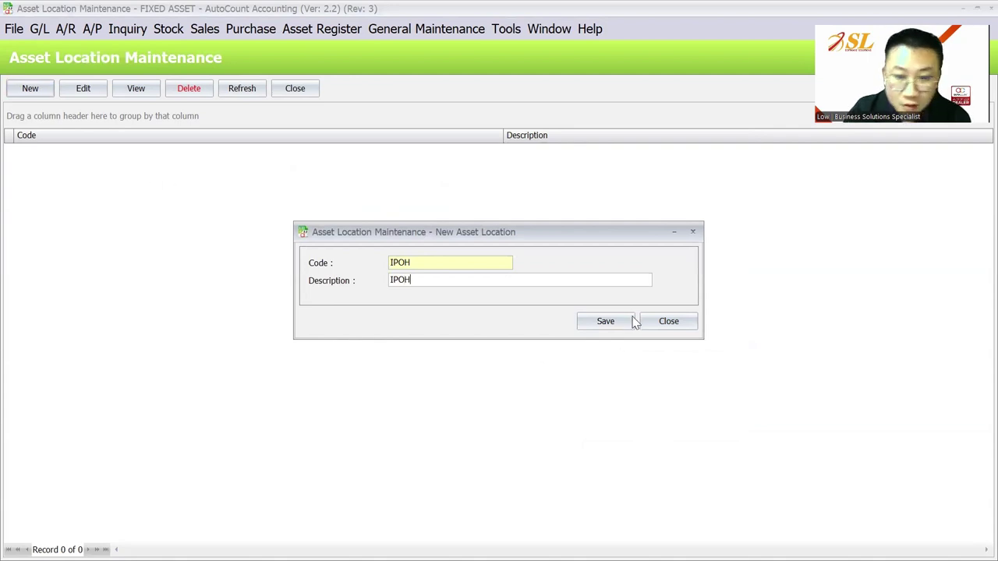
{"action": "left_click", "coordinate": [632, 322]}
Add a second asset location with code TAIPING and description TAIPING.
{"action": "left_click", "coordinate": [41, 92]}
{"action": "type", "text": "TA"}
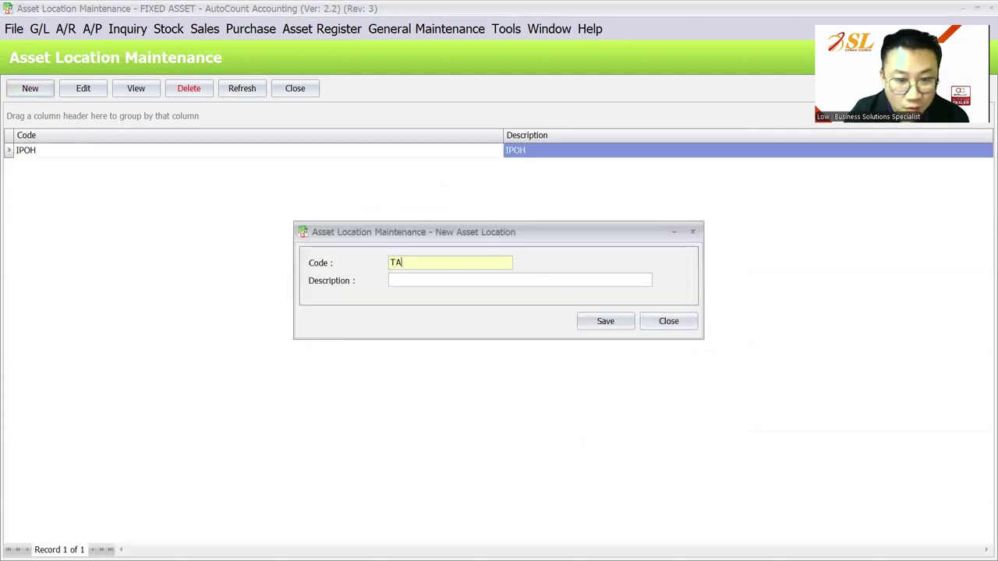
{"action": "type", "text": "IPING"}
{"action": "key", "text": "Tab"}
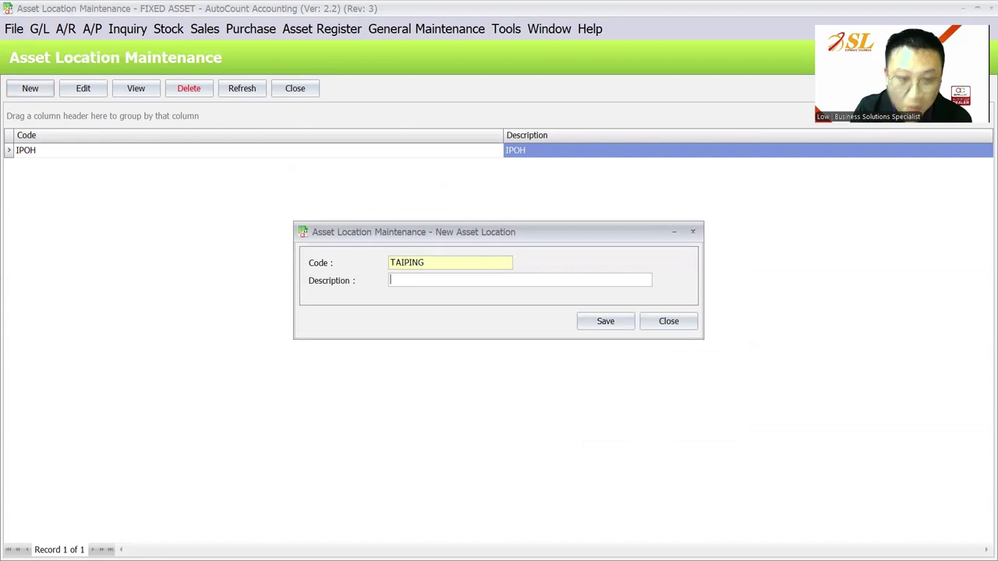
{"action": "type", "text": "TAIPING"}
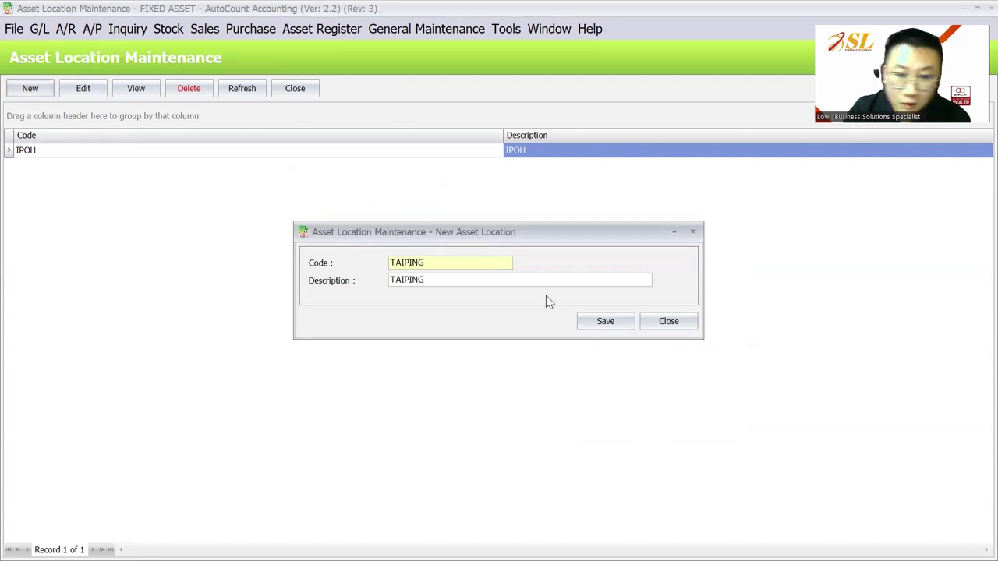
{"action": "key", "text": "Return"}
Open Asset Maintenance and try to create a new asset.
{"action": "left_click", "coordinate": [335, 31]}
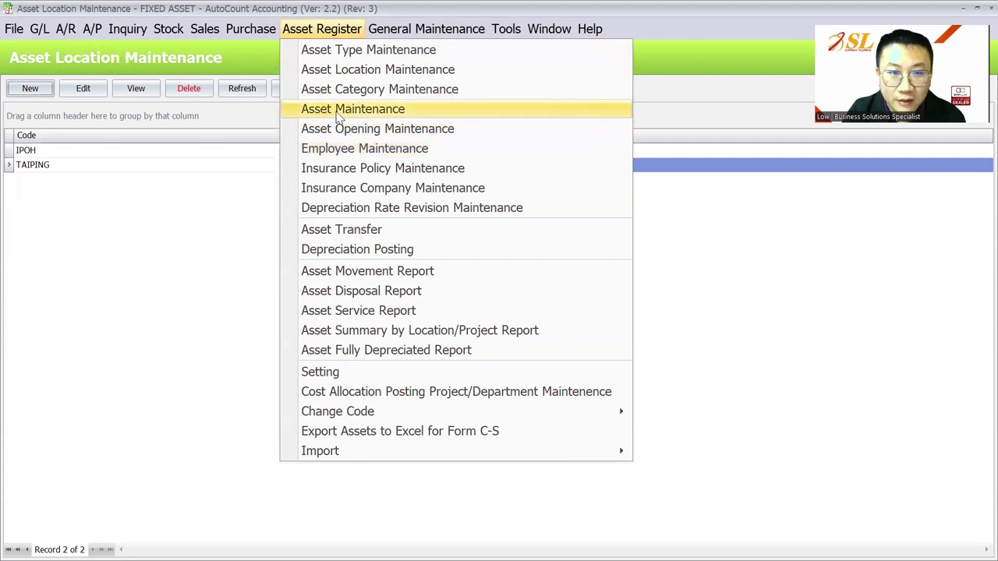
{"action": "left_click", "coordinate": [178, 218]}
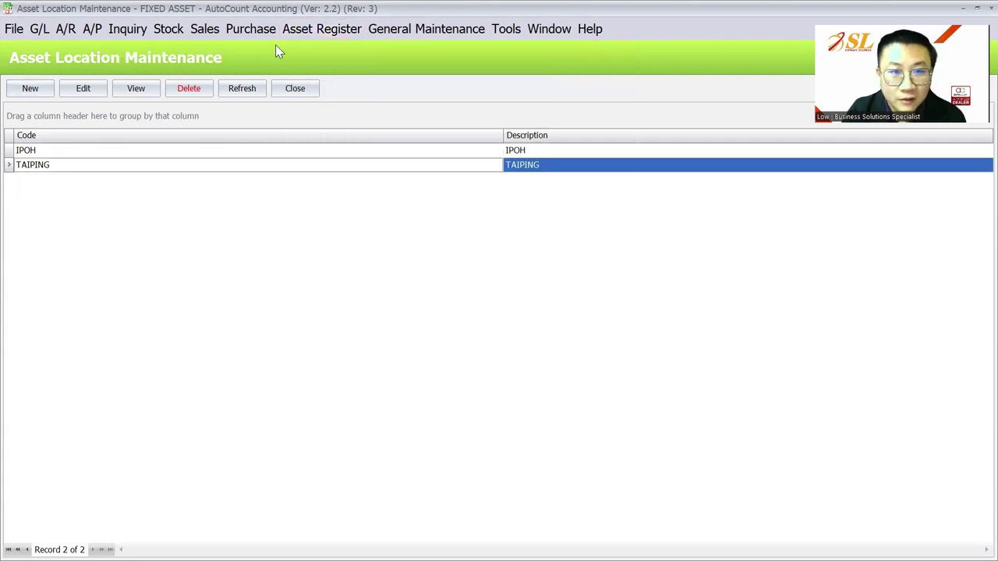
{"action": "left_click", "coordinate": [310, 31]}
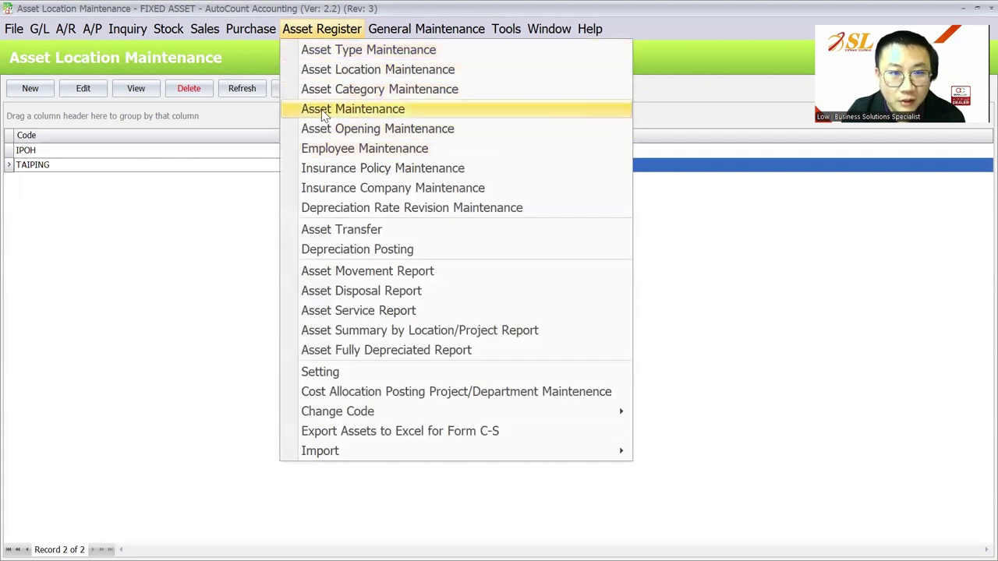
{"action": "left_click", "coordinate": [347, 115]}
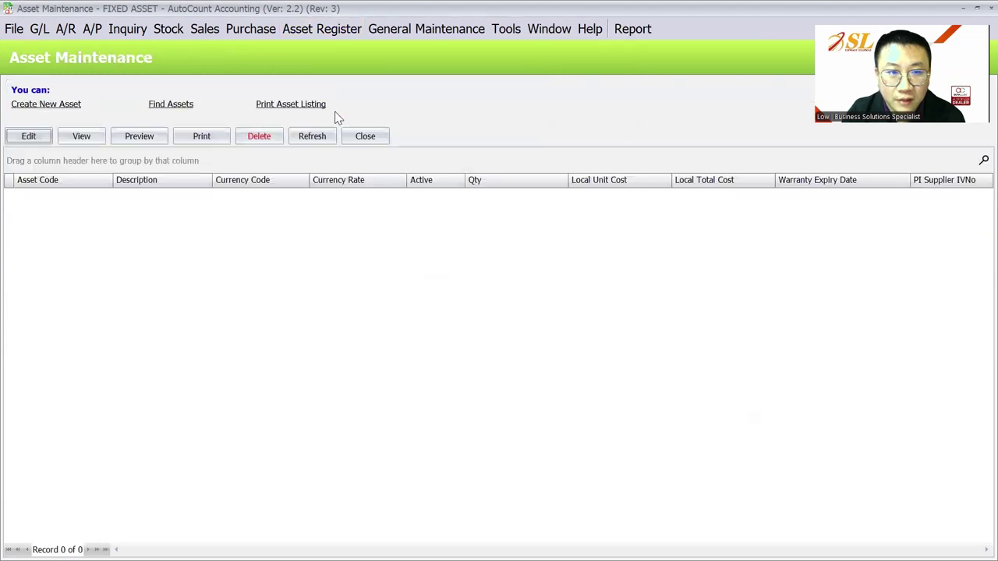
{"action": "left_click", "coordinate": [64, 107]}
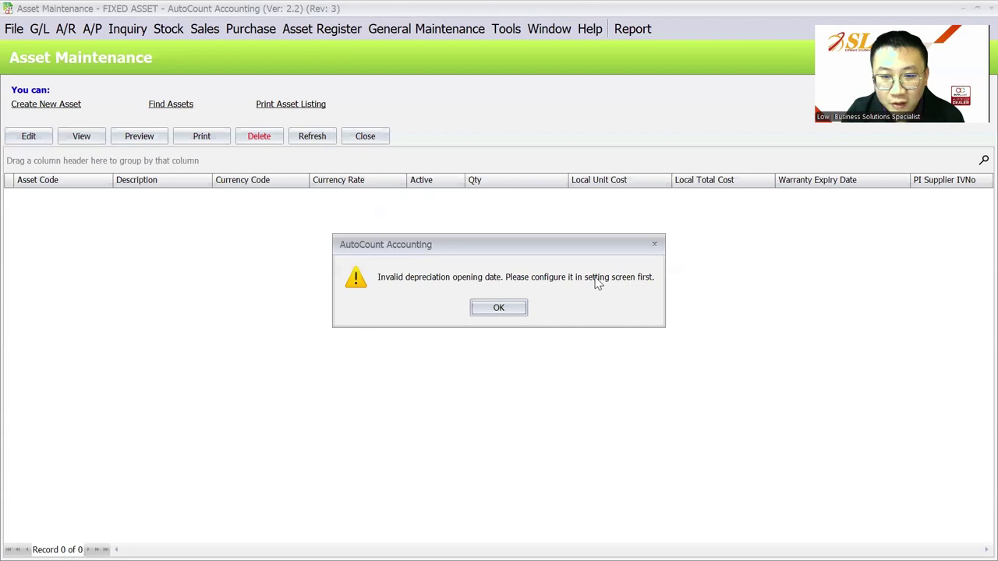
{"action": "left_click", "coordinate": [499, 307]}
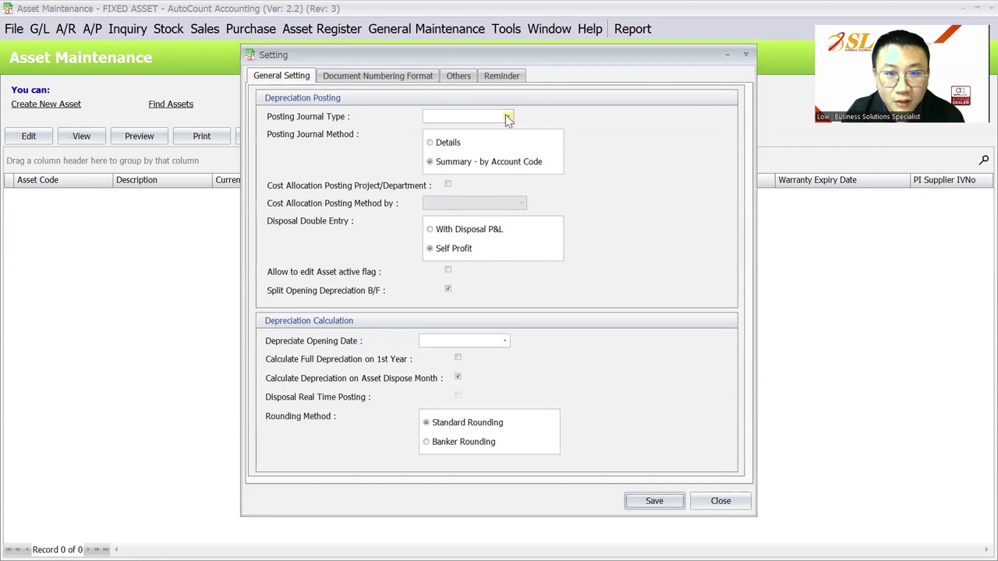
In the Asset Register settings, set the posting journal type to GENERAL and allow editing of the asset active flag.
{"action": "left_click", "coordinate": [507, 117]}
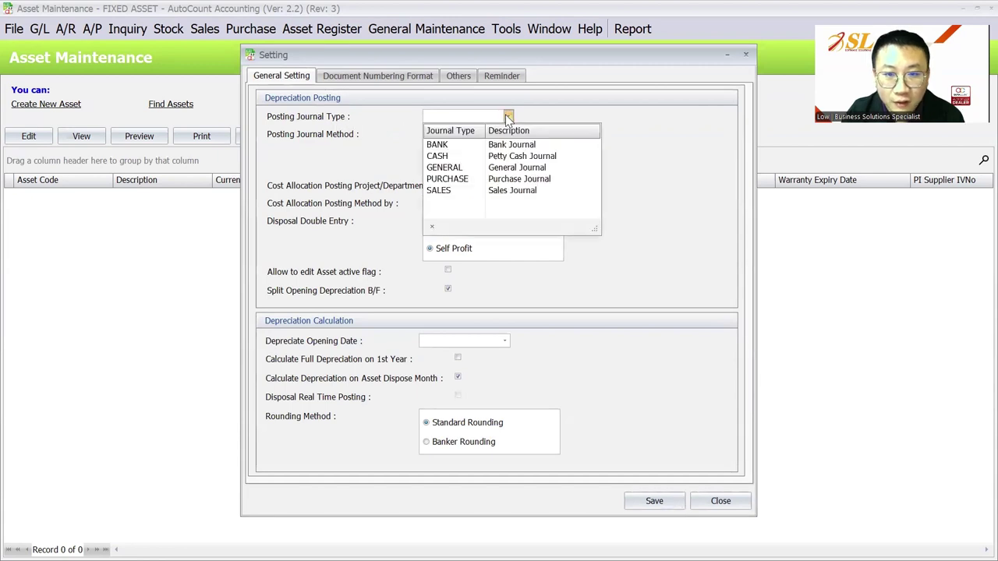
{"action": "left_click", "coordinate": [478, 168]}
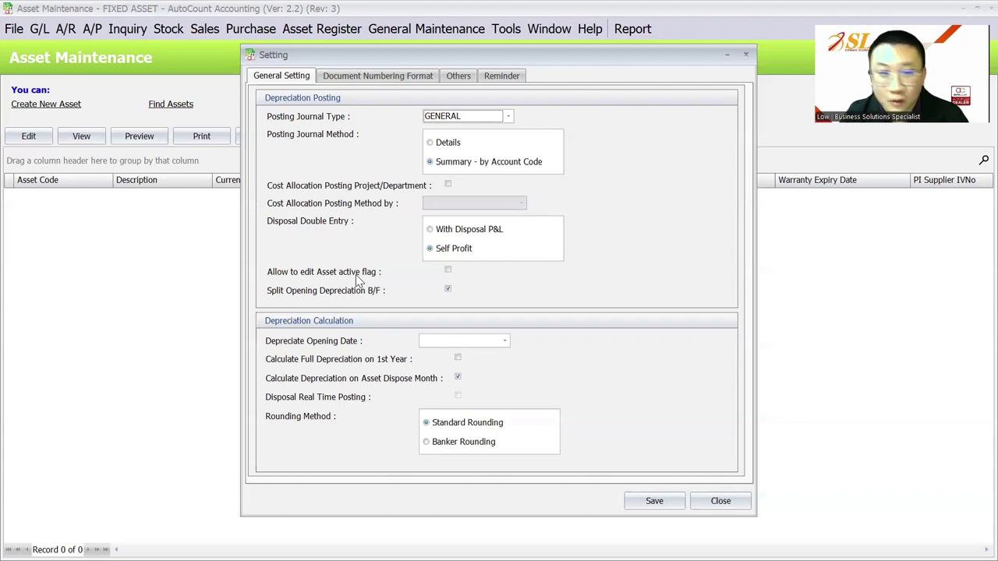
{"action": "left_click", "coordinate": [448, 272]}
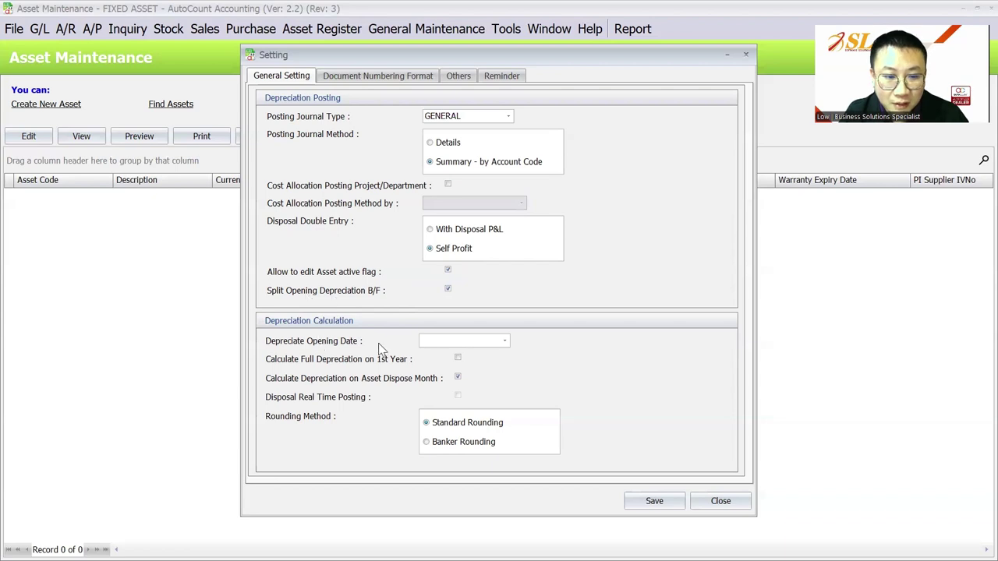
Set the depreciation opening date to 01/01/2024.
{"action": "left_click", "coordinate": [456, 341]}
{"action": "left_click", "coordinate": [505, 340]}
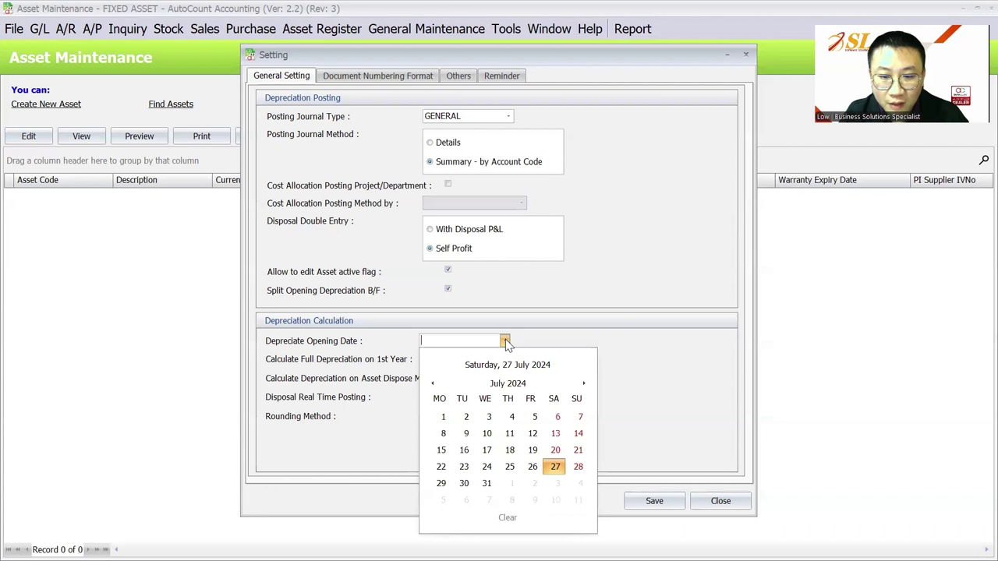
{"action": "left_click", "coordinate": [506, 341]}
{"action": "type", "text": "0101"}
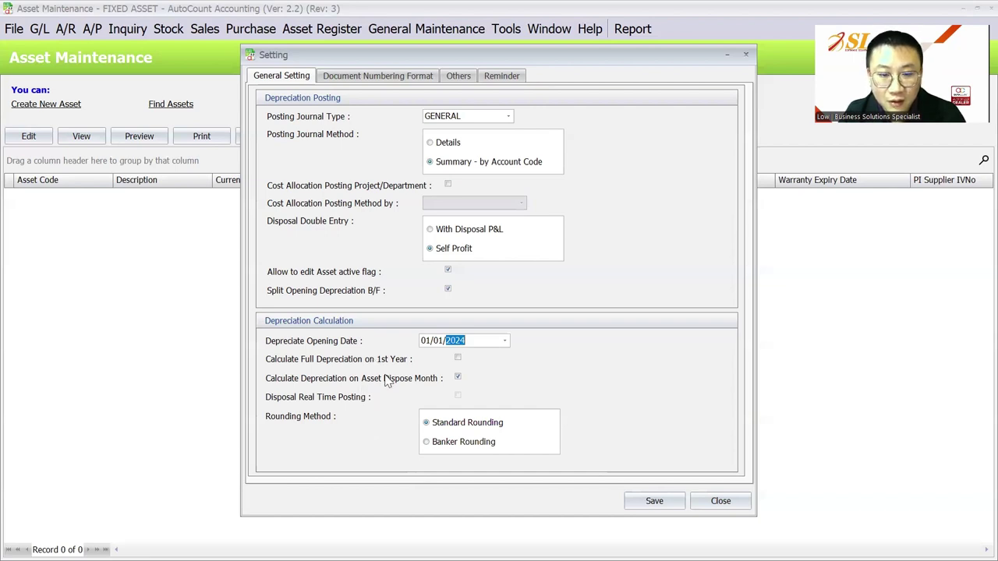
Review the document numbering formats for Asset, AssetTransfer, AssetType and Employee, including the editable details of Asset Default.
{"action": "left_click", "coordinate": [379, 81]}
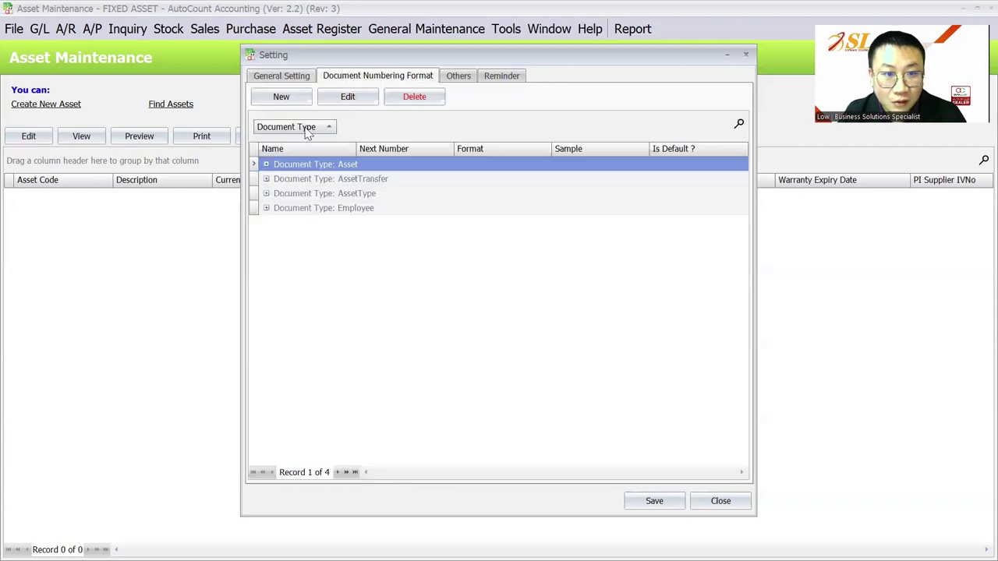
{"action": "left_click", "coordinate": [265, 164]}
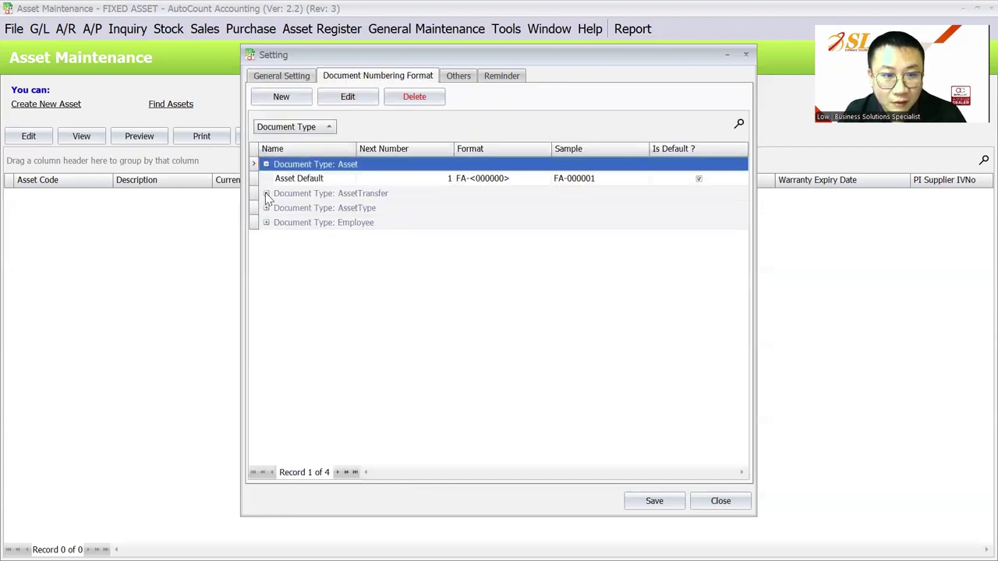
{"action": "left_click", "coordinate": [266, 193]}
{"action": "left_click", "coordinate": [265, 222]}
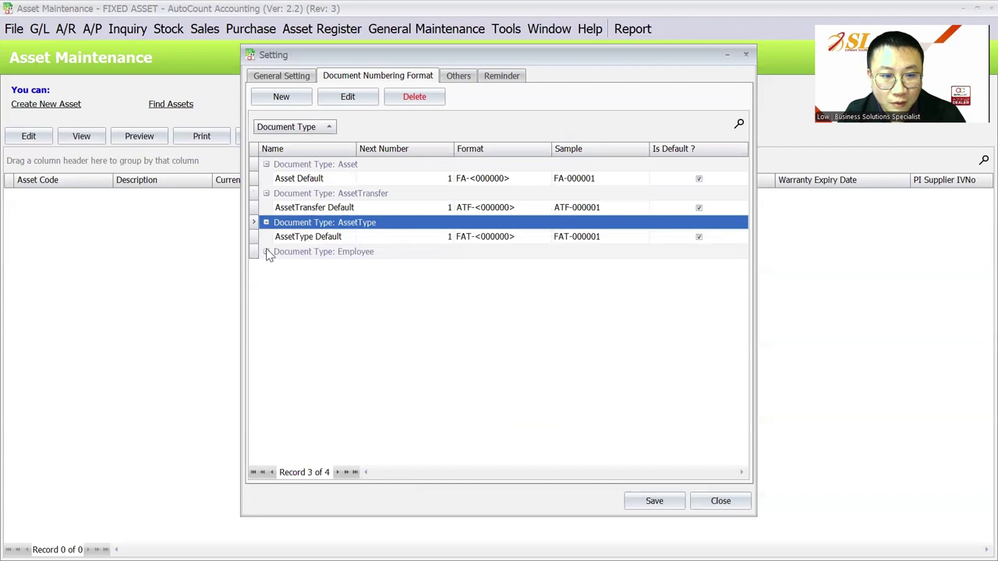
{"action": "left_click", "coordinate": [266, 251]}
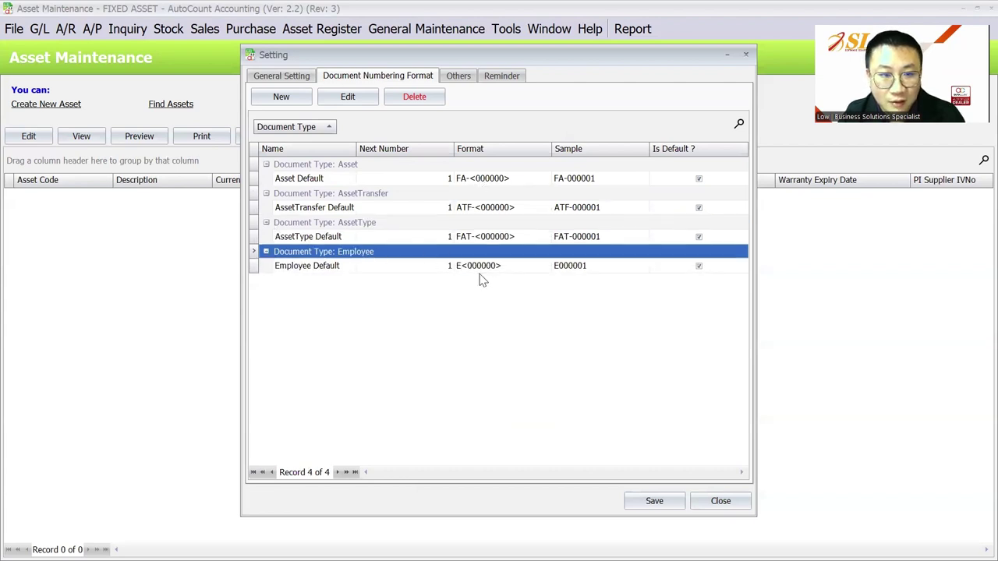
{"action": "left_click", "coordinate": [313, 180]}
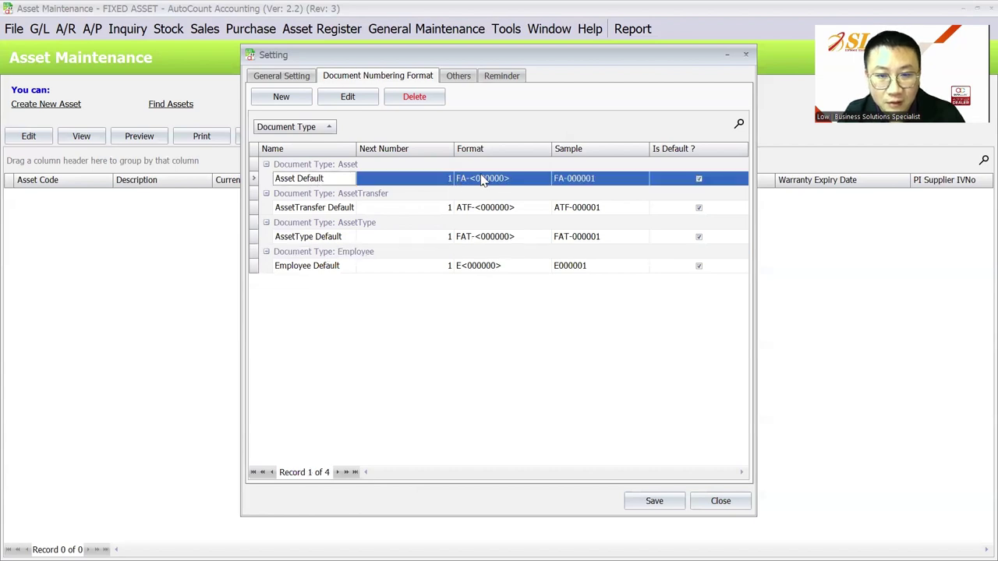
{"action": "left_click", "coordinate": [348, 98]}
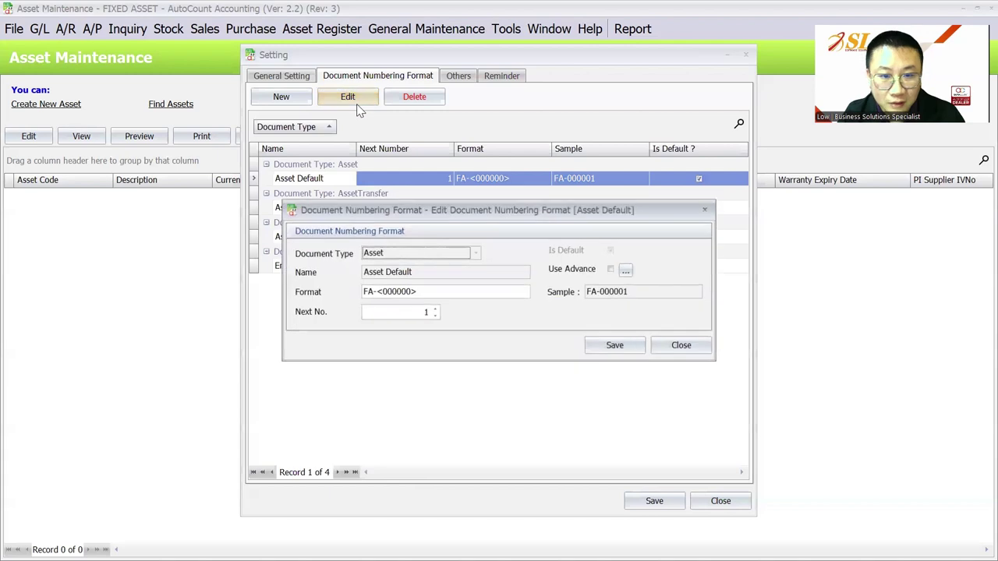
{"action": "left_click", "coordinate": [682, 346]}
Check the field length and reminder notification day settings, and save the Asset Register settings.
{"action": "left_click", "coordinate": [458, 76]}
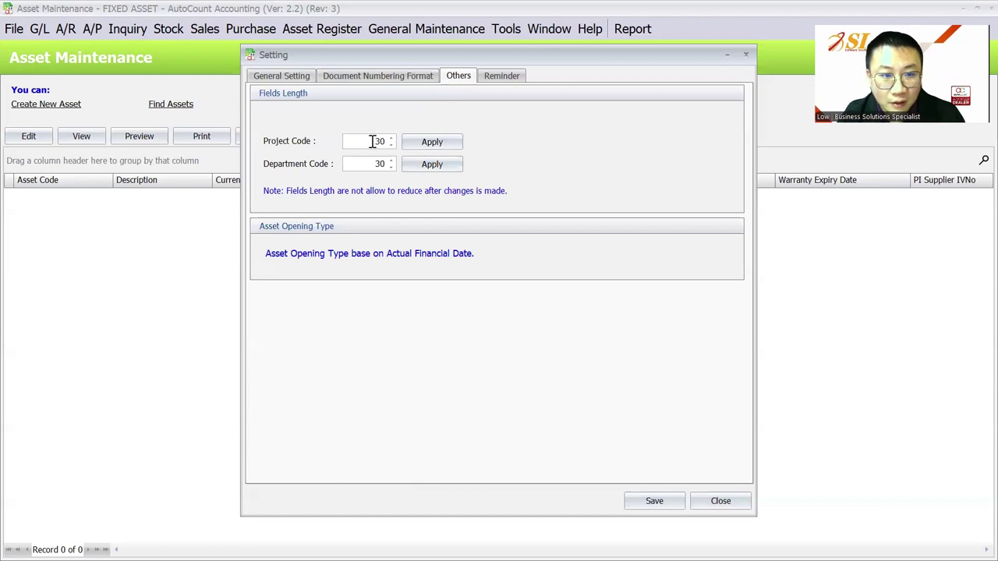
{"action": "left_click", "coordinate": [500, 74]}
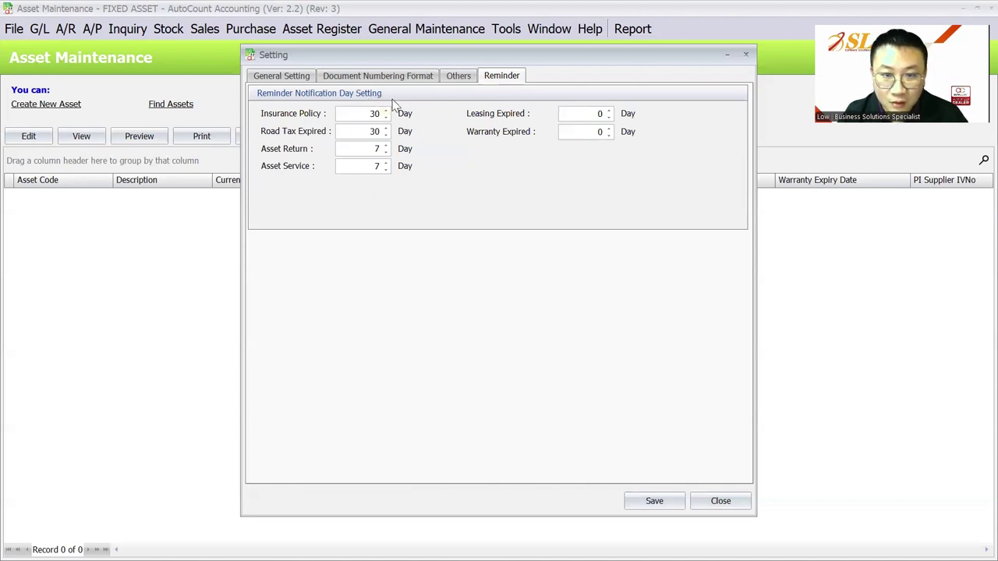
{"action": "left_click", "coordinate": [637, 499]}
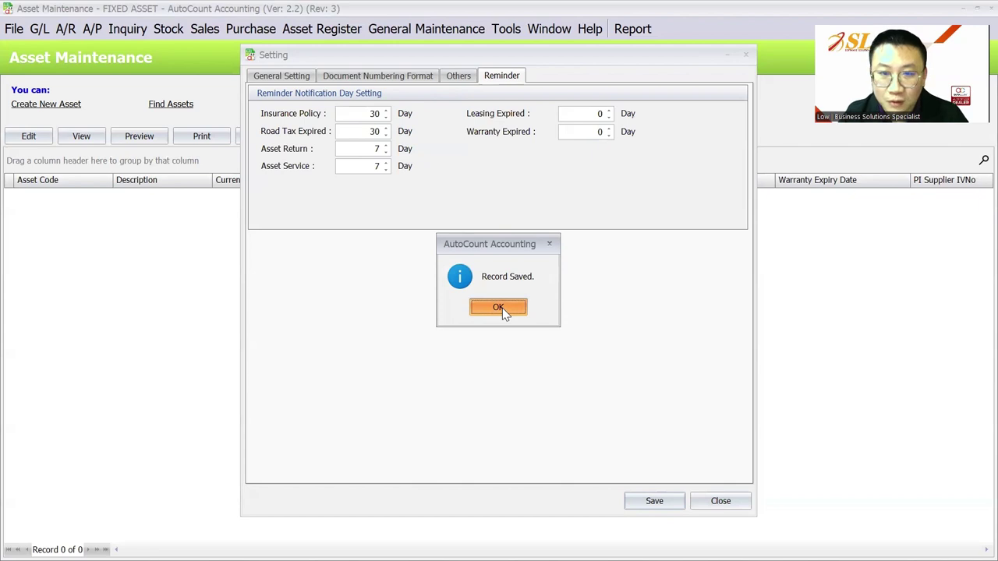
{"action": "left_click", "coordinate": [498, 307]}
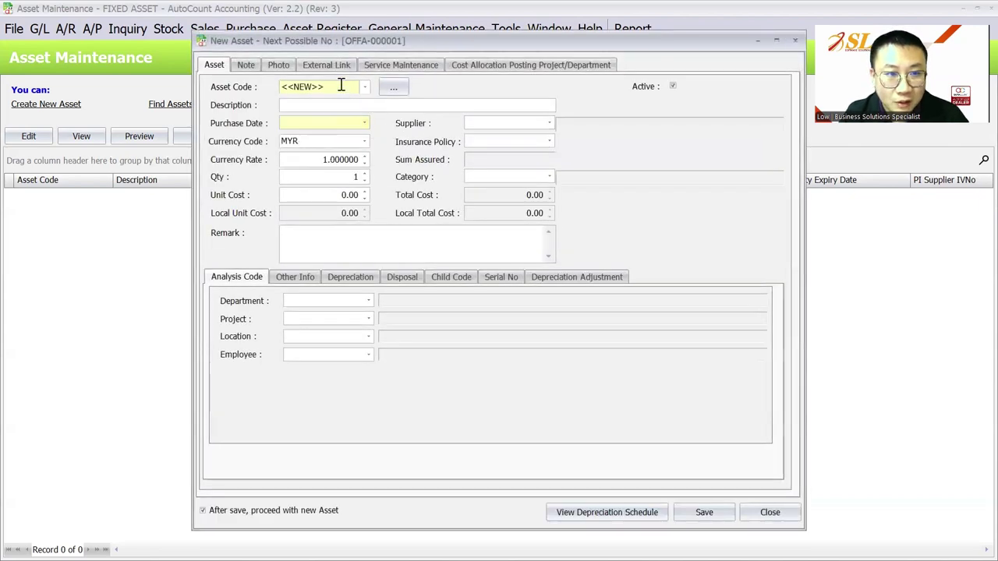
Examine the Office Equipment - Ipoh listing in the OfficeEquipment.xlsx workbook and the supplier choices for the new AutoCount asset.
{"action": "left_click_drag", "start_coordinate": [341, 86], "coordinate": [260, 83]}
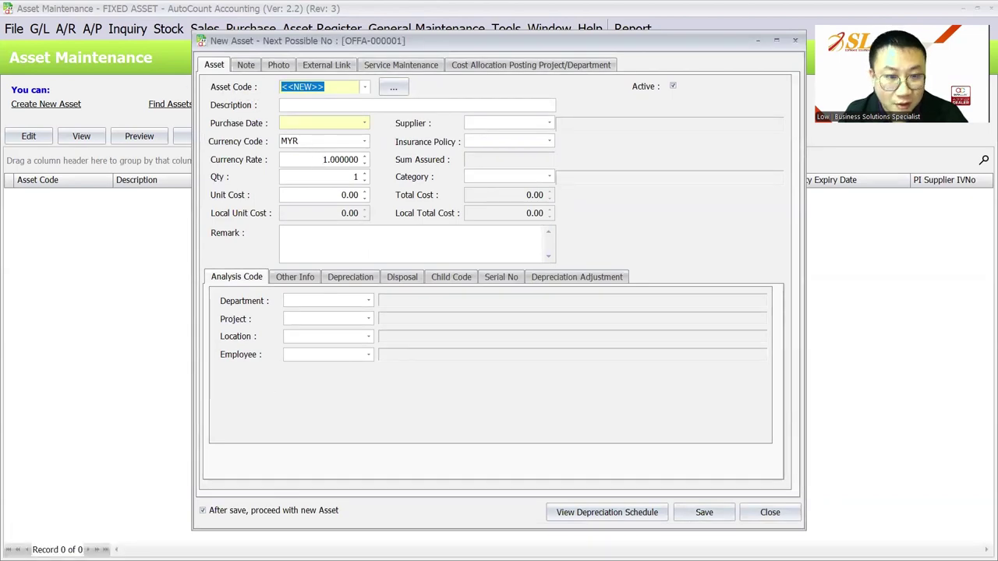
{"action": "left_click", "coordinate": [558, 456]}
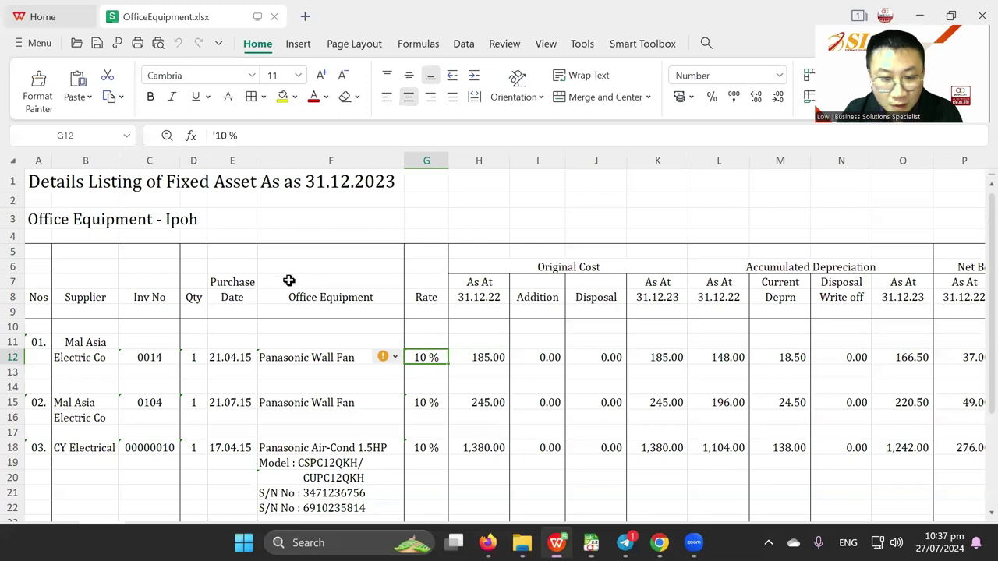
{"action": "scroll", "coordinate": [290, 276], "scroll_direction": "down", "scroll_amount": 1}
{"action": "left_click", "coordinate": [283, 321]}
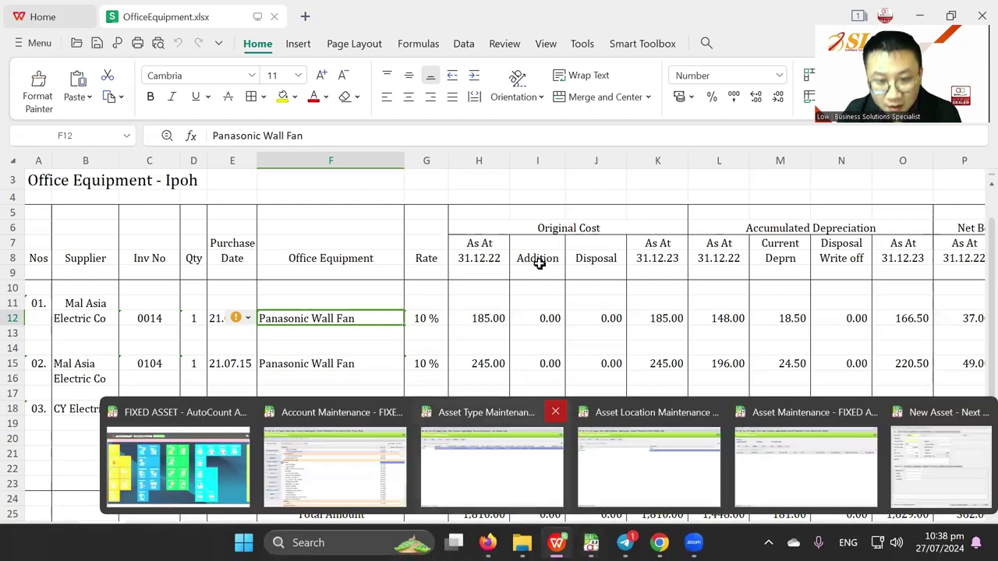
{"action": "scroll", "coordinate": [516, 378], "scroll_direction": "down", "scroll_amount": 1}
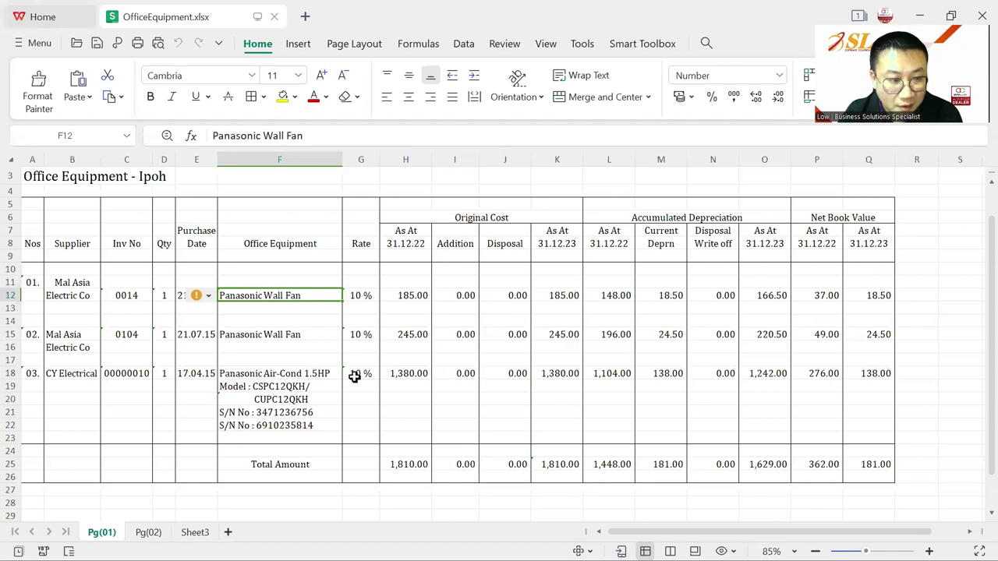
{"action": "mouse_move", "coordinate": [590, 543]}
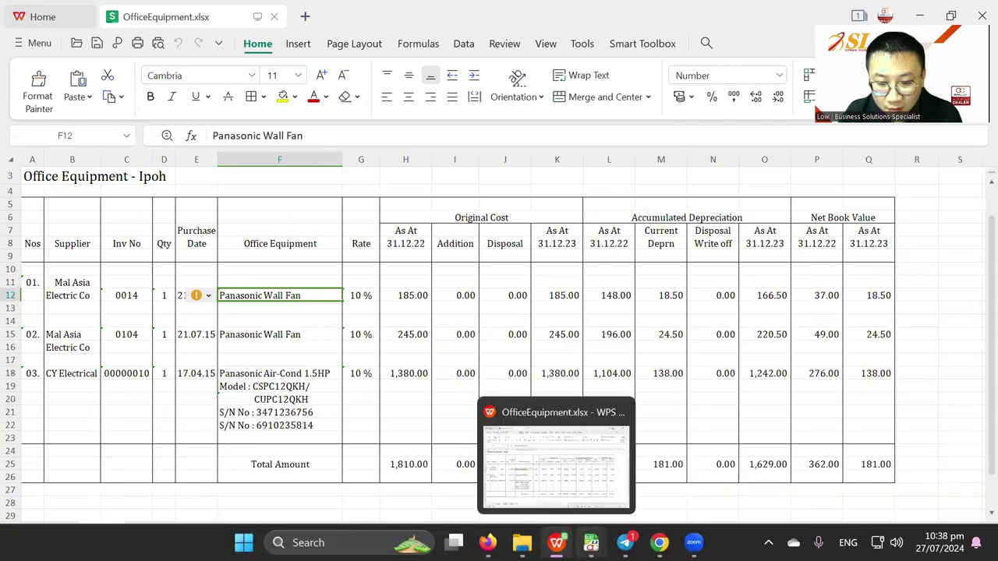
{"action": "left_click", "coordinate": [913, 463]}
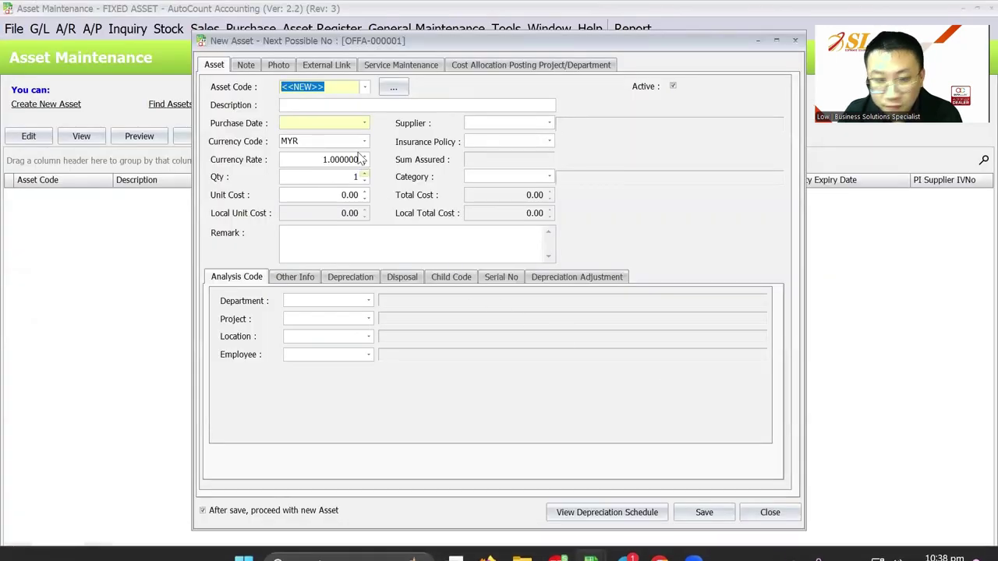
{"action": "left_click", "coordinate": [549, 123]}
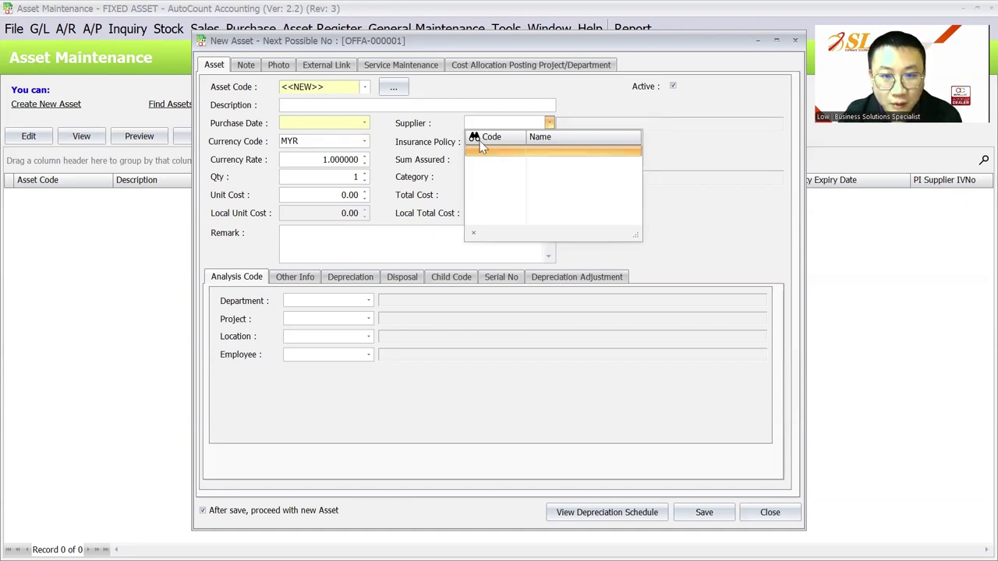
{"action": "left_click", "coordinate": [453, 124]}
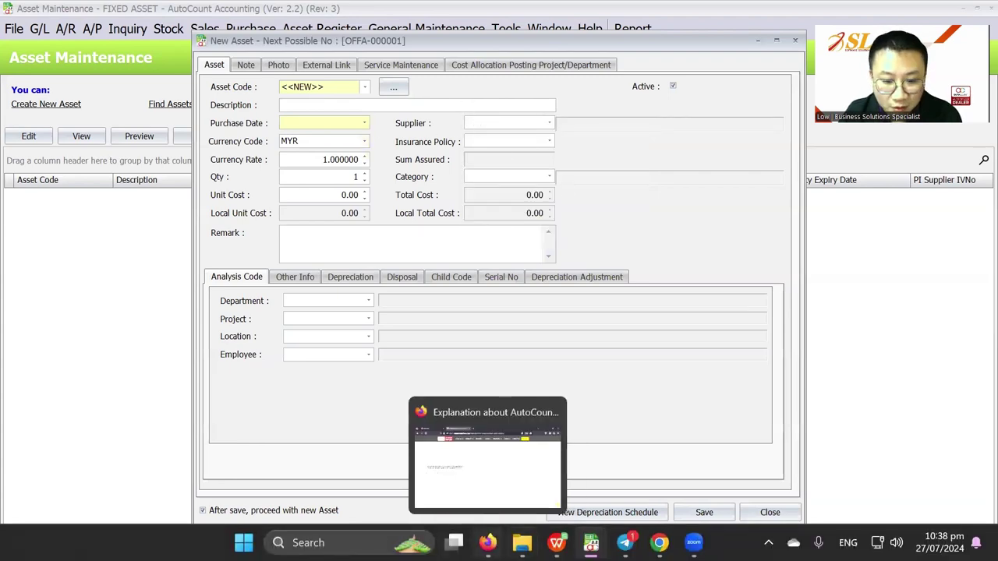
Copy the description Panasonic Wall Fan from row 12 of OfficeEquipment.xlsx into the new AutoCount asset and set its location to IPOH.
{"action": "mouse_move", "coordinate": [557, 542]}
{"action": "left_click", "coordinate": [548, 476]}
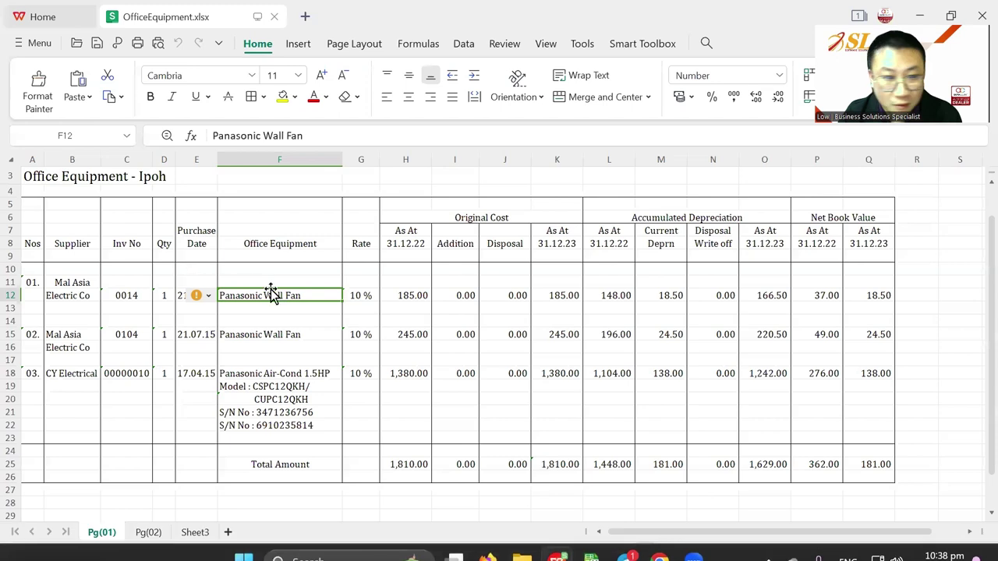
{"action": "triple_click", "coordinate": [290, 134]}
{"action": "key", "text": "ctrl+c"}
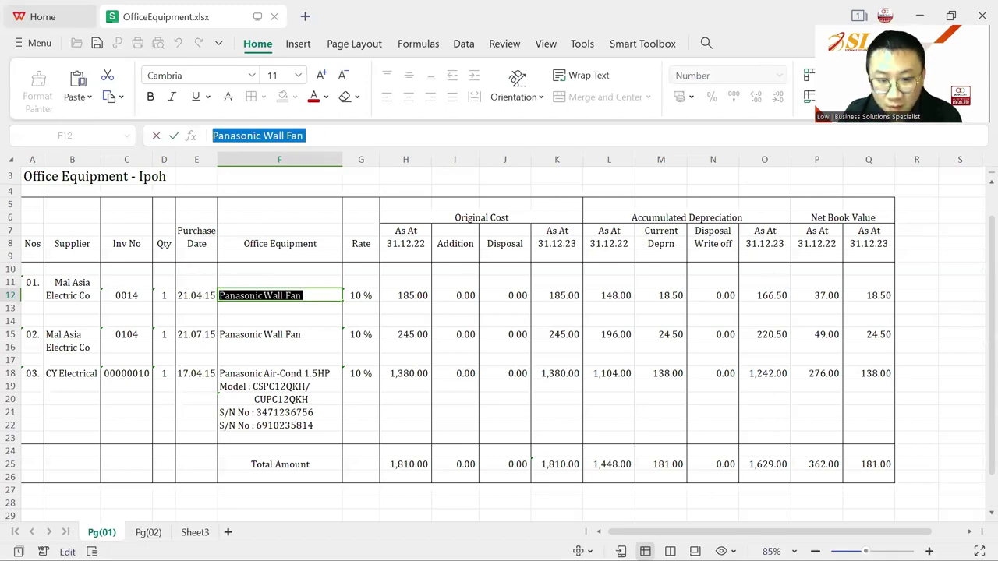
{"action": "mouse_move", "coordinate": [591, 542]}
{"action": "left_click", "coordinate": [944, 448]}
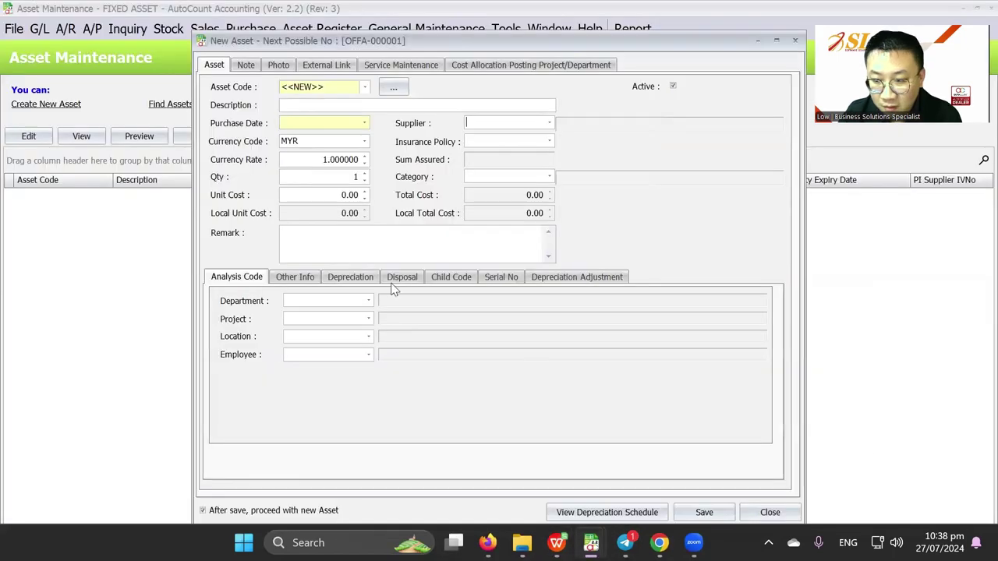
{"action": "left_click", "coordinate": [322, 104]}
{"action": "key", "text": "ctrl+v"}
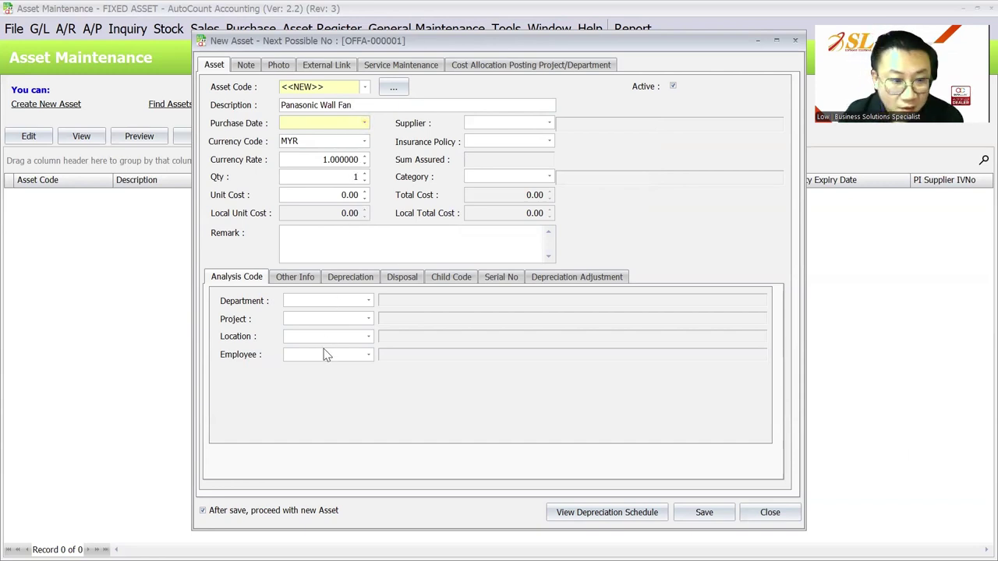
{"action": "left_click", "coordinate": [368, 336]}
{"action": "left_click", "coordinate": [364, 378]}
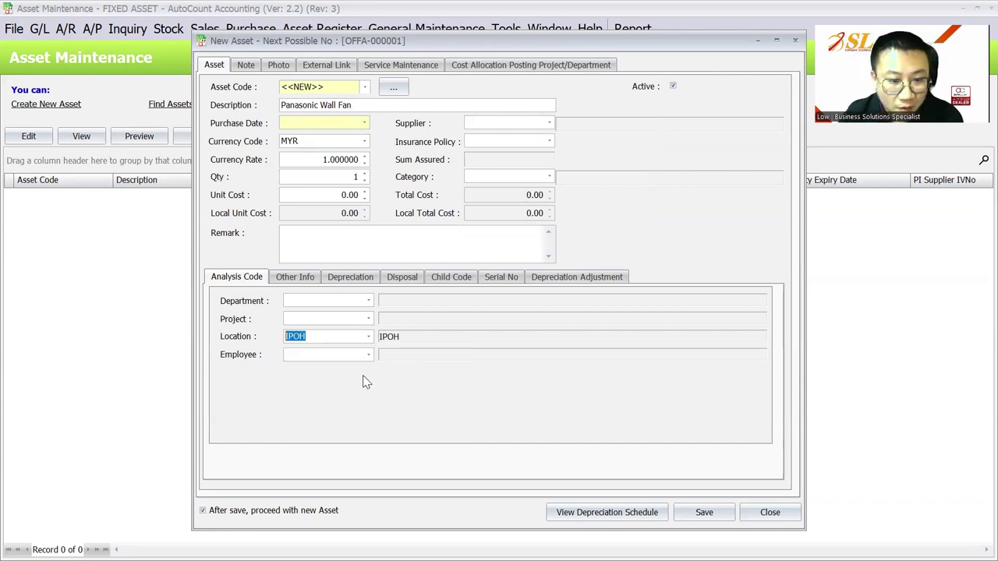
Fill in the new asset's supplier invoice number with 0014 from the wall fan's row in OfficeEquipment.xlsx.
{"action": "left_click", "coordinate": [296, 277]}
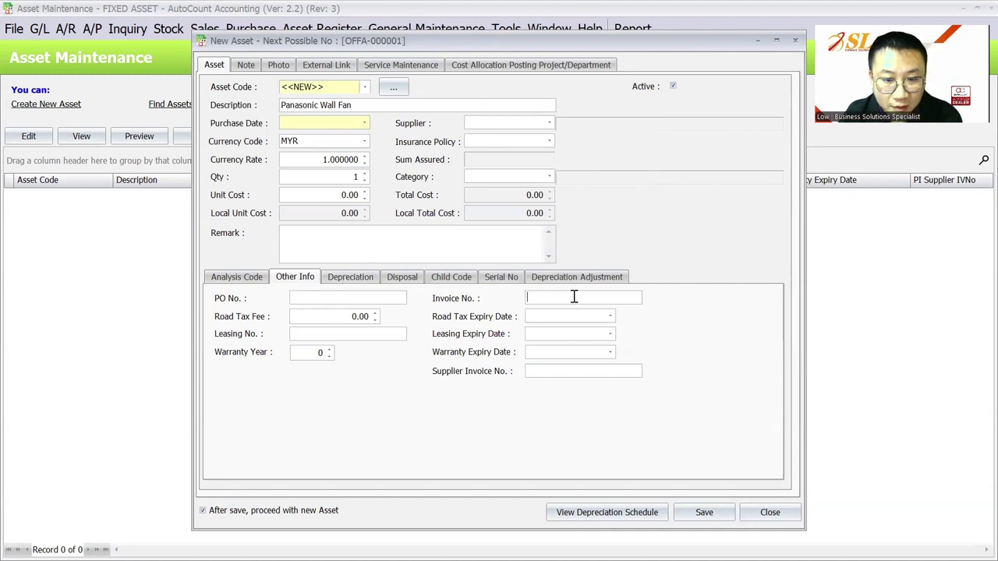
{"action": "mouse_move", "coordinate": [557, 543]}
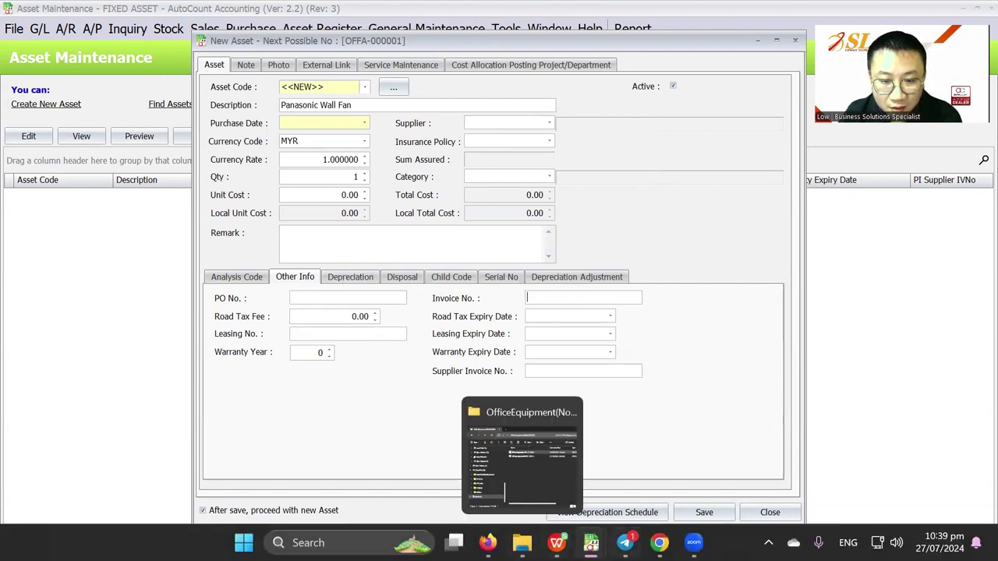
{"action": "left_click", "coordinate": [506, 425]}
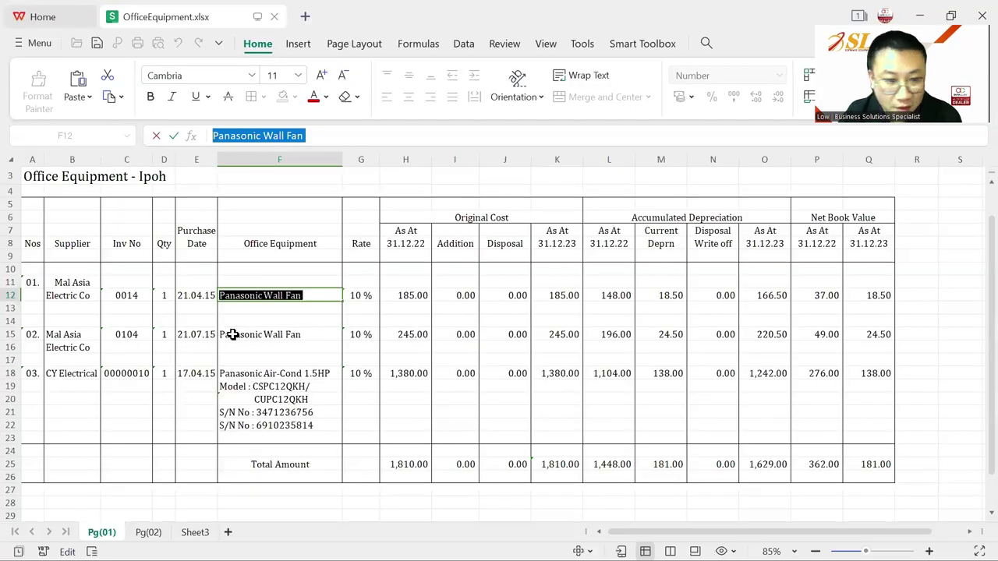
{"action": "left_click", "coordinate": [127, 295]}
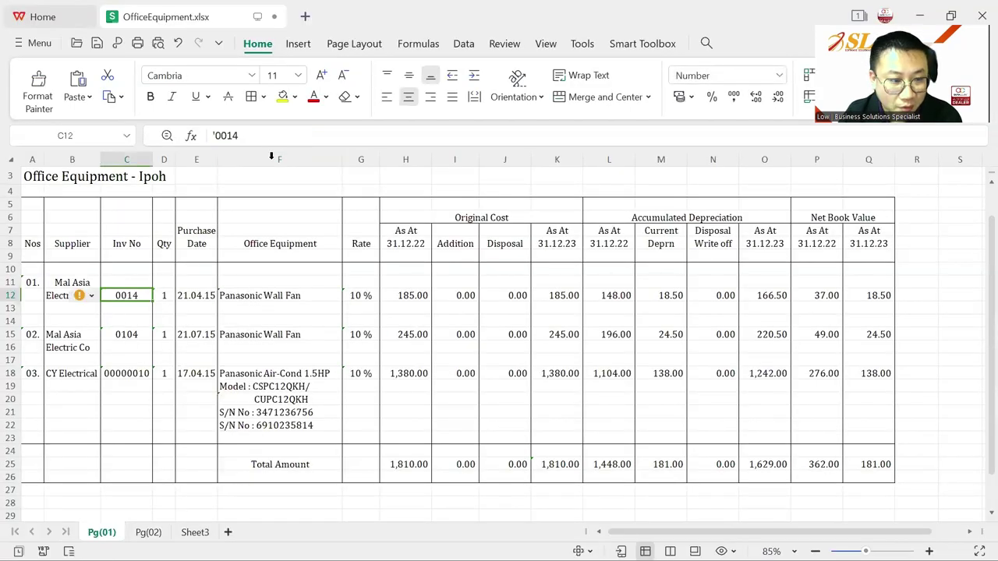
{"action": "left_click_drag", "start_coordinate": [255, 138], "coordinate": [216, 136]}
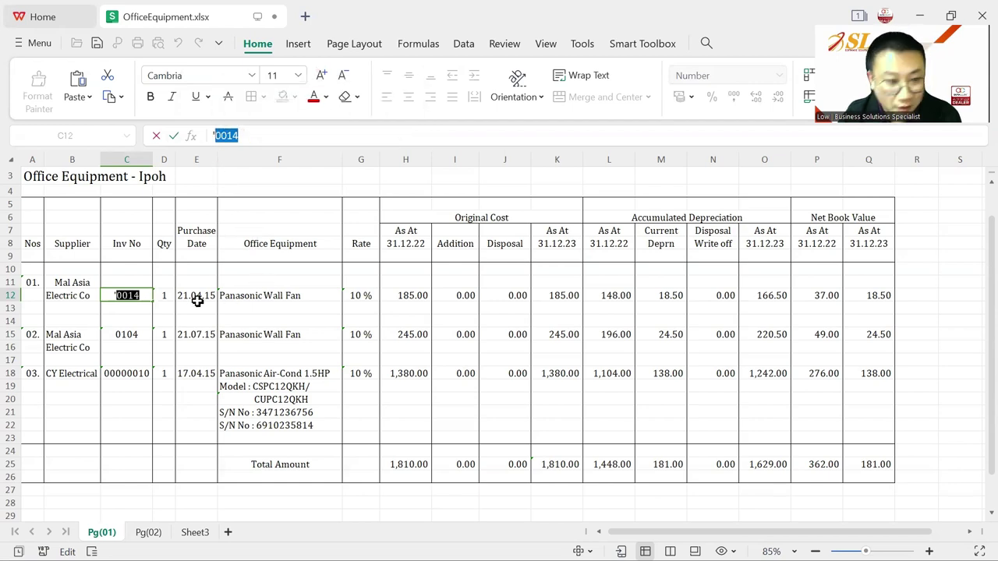
{"action": "mouse_move", "coordinate": [591, 542]}
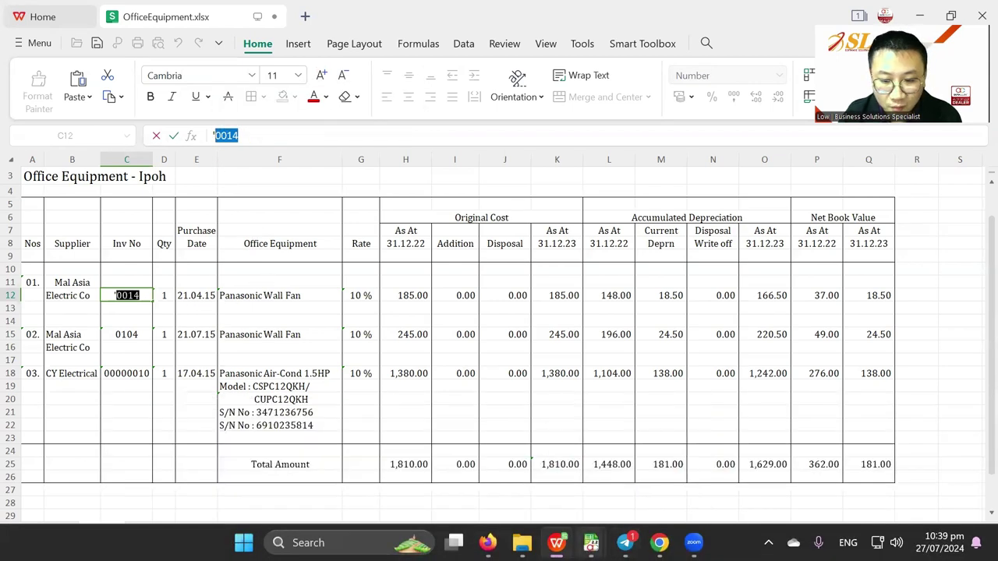
{"action": "left_click", "coordinate": [939, 460]}
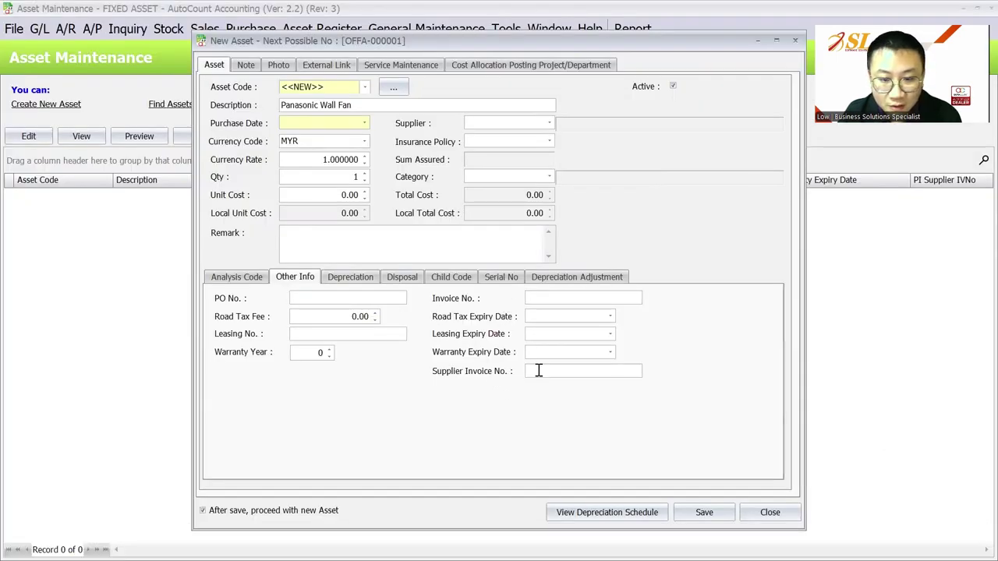
{"action": "type", "text": "1004"}
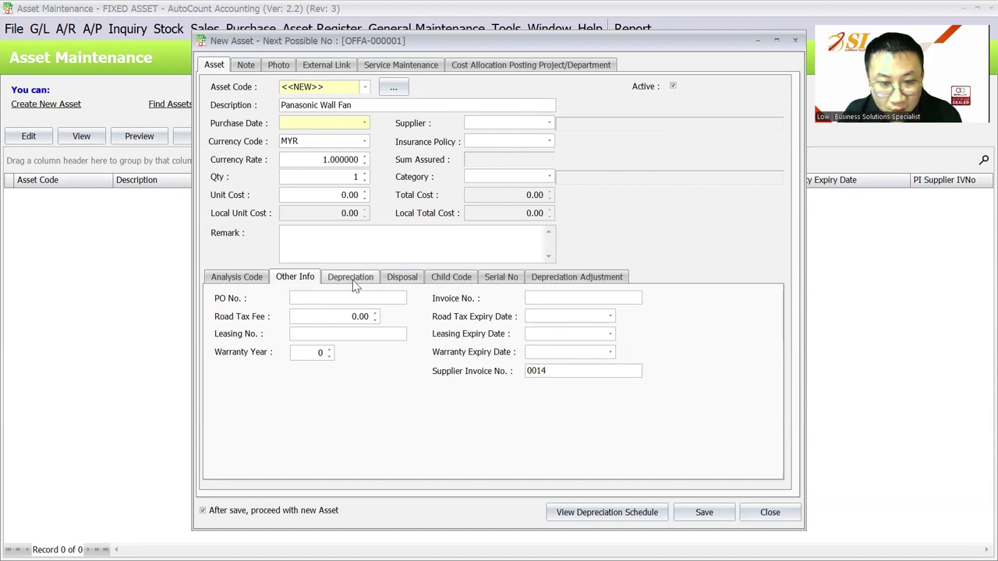
Review the new asset's depreciation details and the available asset types, keeping type OF.
{"action": "left_click", "coordinate": [351, 279]}
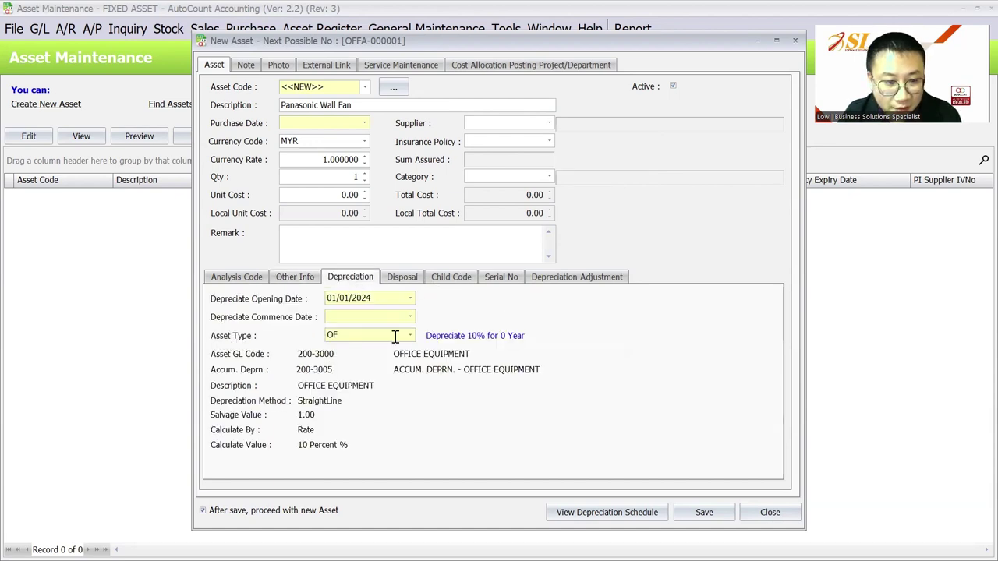
{"action": "left_click_drag", "start_coordinate": [378, 336], "coordinate": [327, 335]}
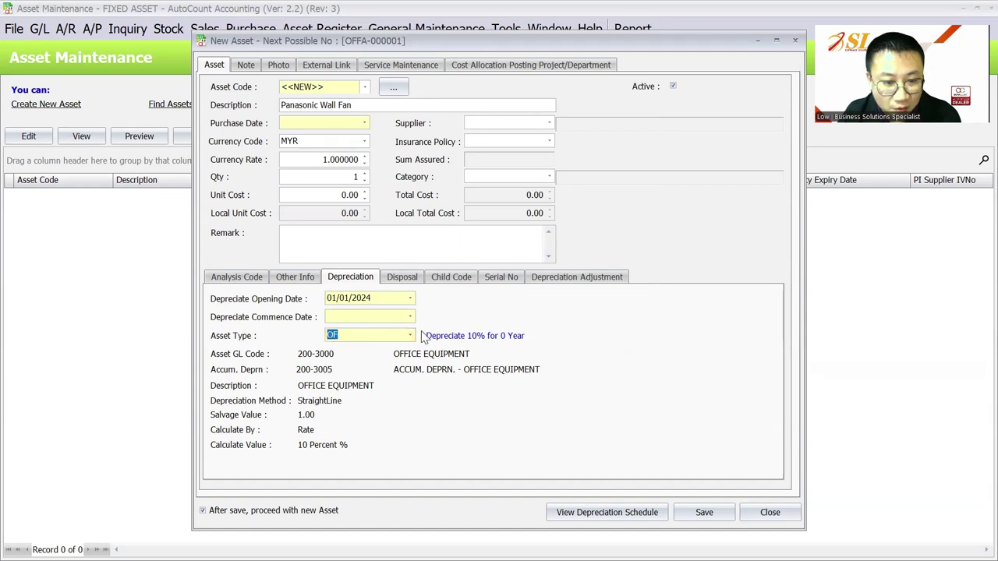
{"action": "left_click", "coordinate": [411, 336]}
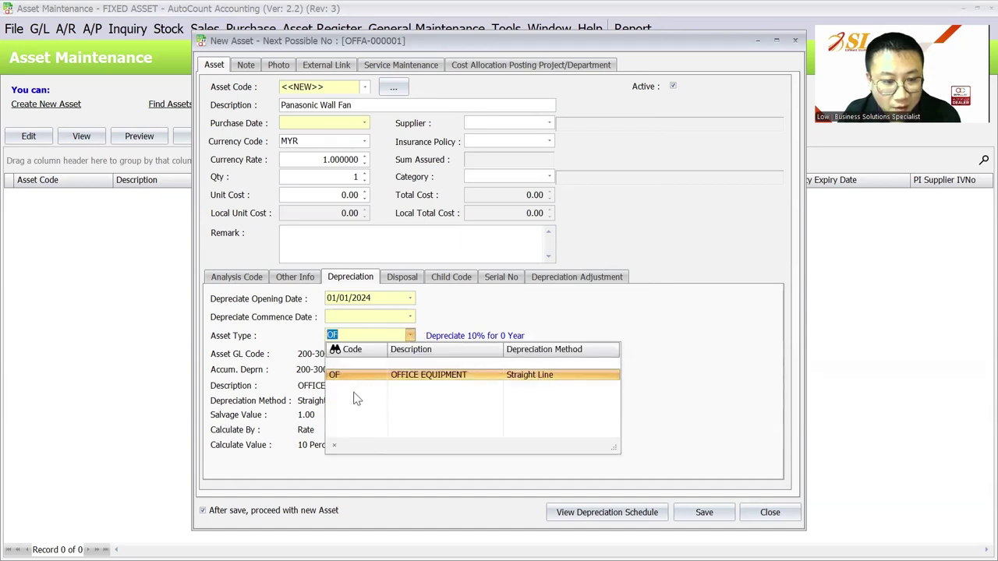
{"action": "left_click", "coordinate": [284, 371]}
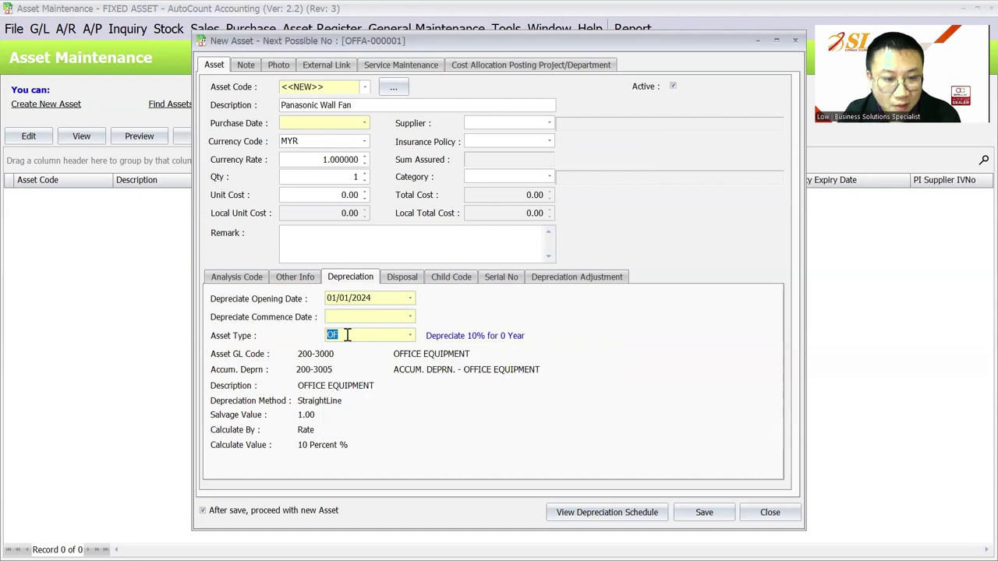
{"action": "left_click", "coordinate": [344, 335]}
{"action": "left_click_drag", "start_coordinate": [344, 335], "coordinate": [310, 341]}
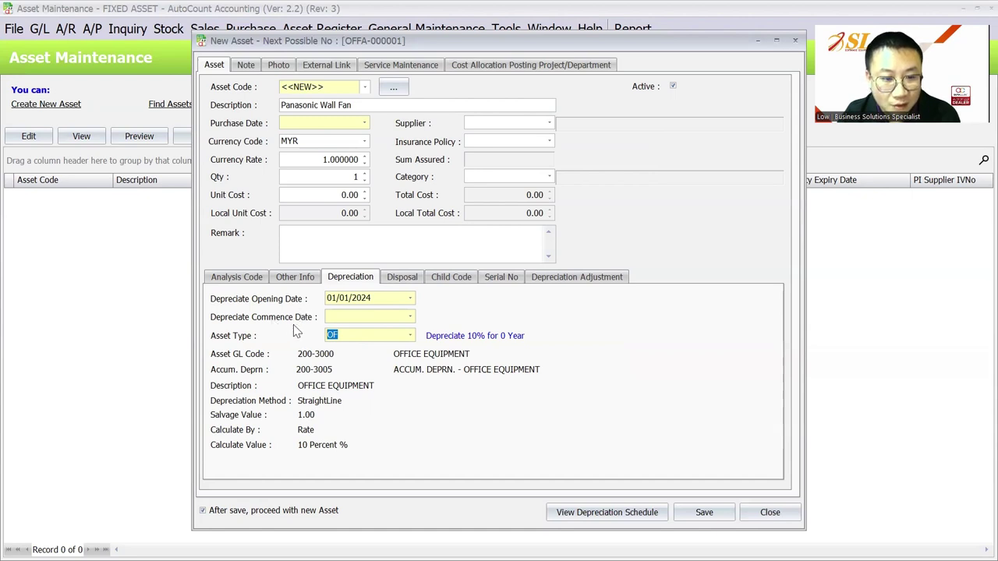
Look up the first wall fan's purchase date in OfficeEquipment.xlsx and set the new AutoCount asset's purchase date to 21/04/2015.
{"action": "left_click", "coordinate": [287, 121]}
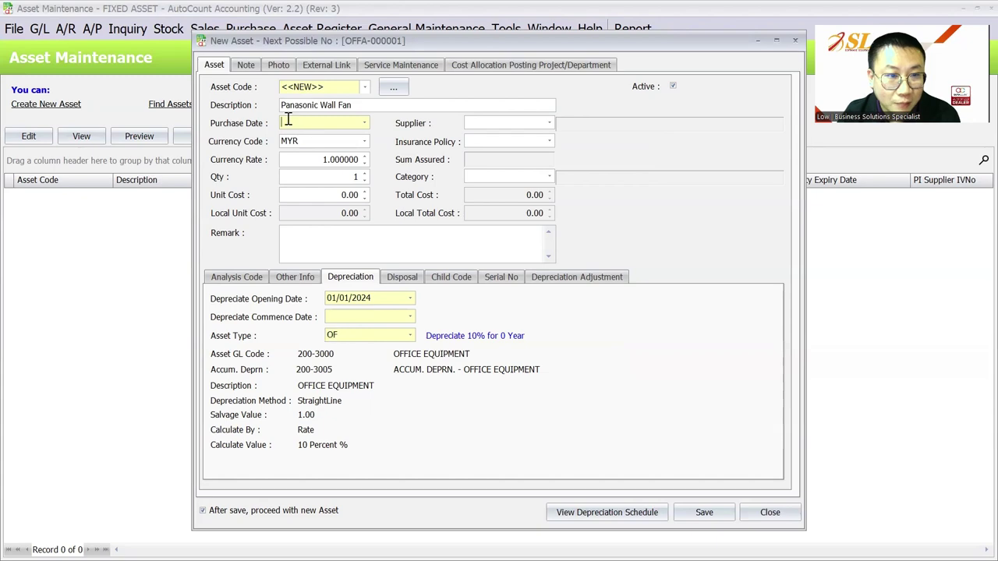
{"action": "mouse_move", "coordinate": [546, 546]}
{"action": "left_click", "coordinate": [557, 453]}
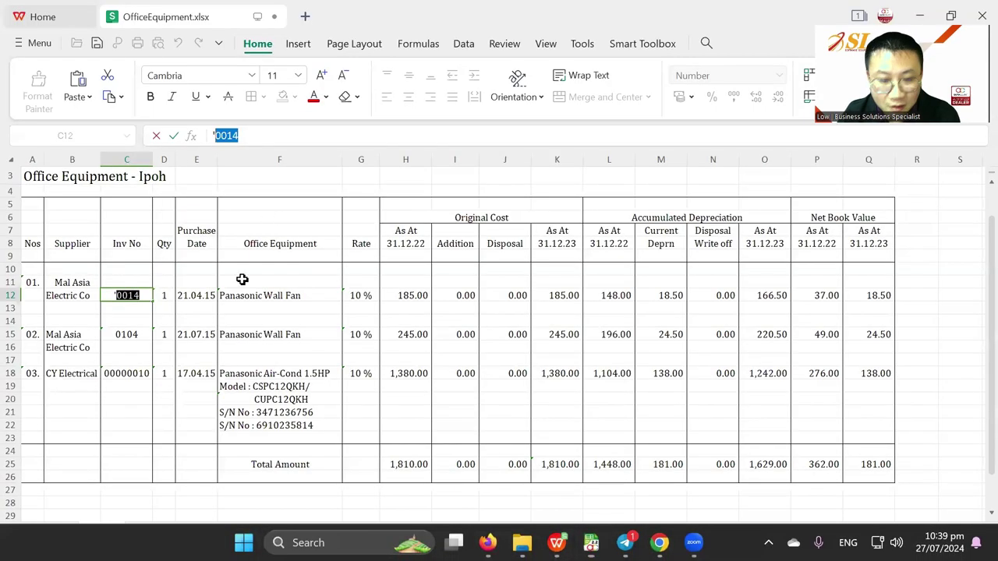
{"action": "left_click", "coordinate": [195, 295]}
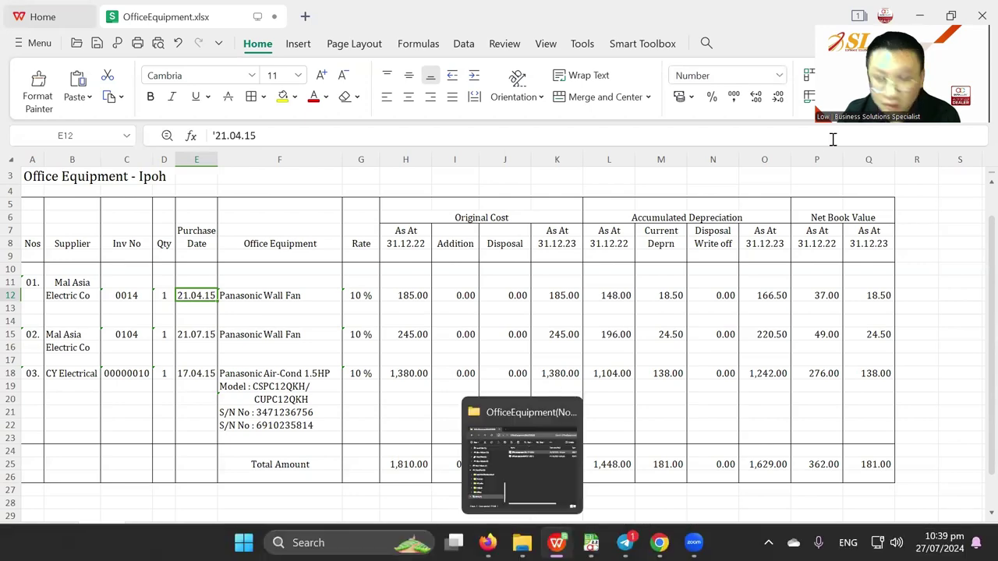
{"action": "mouse_move", "coordinate": [557, 542]}
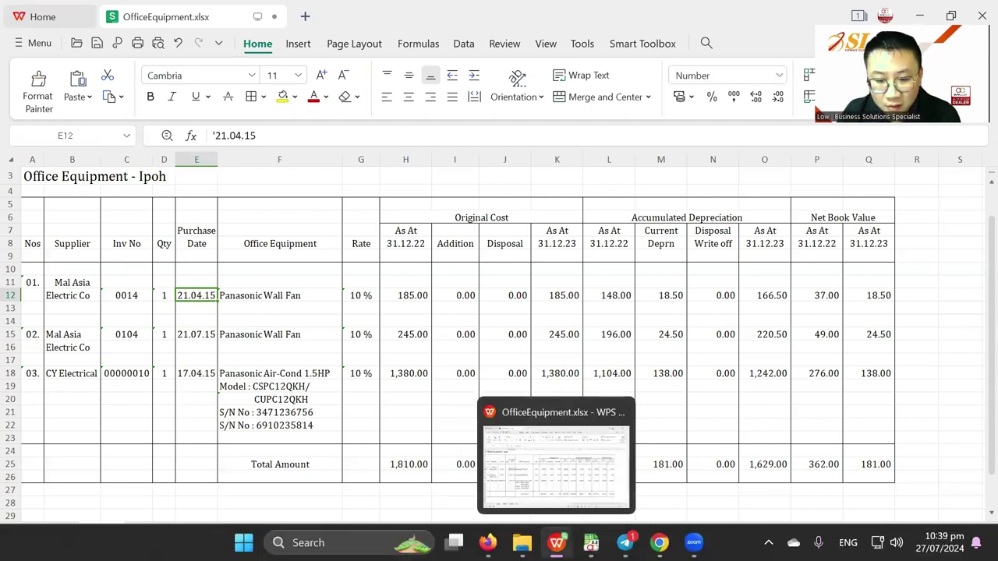
{"action": "mouse_move", "coordinate": [591, 542]}
{"action": "left_click", "coordinate": [947, 460]}
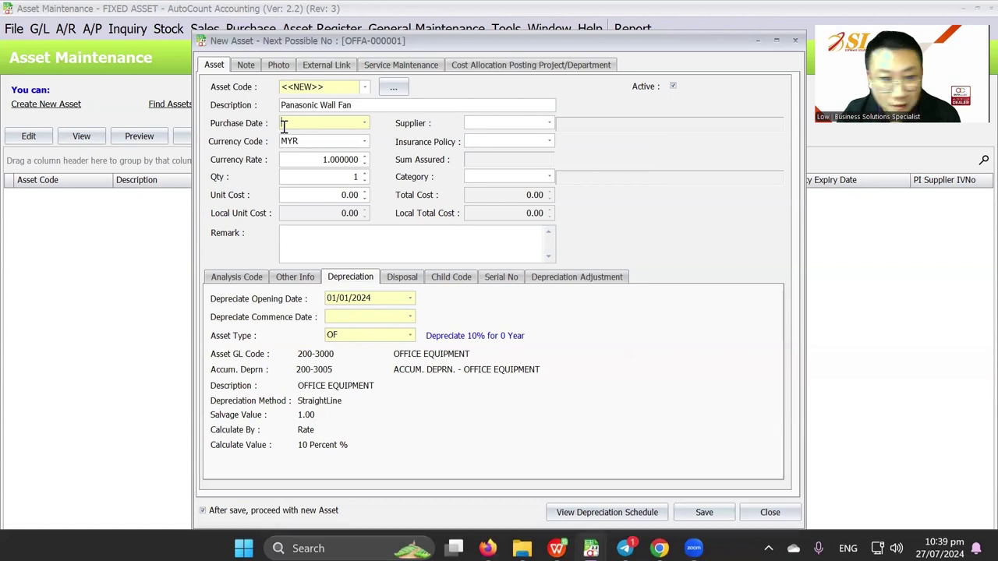
{"action": "type", "text": "21/07/0"}
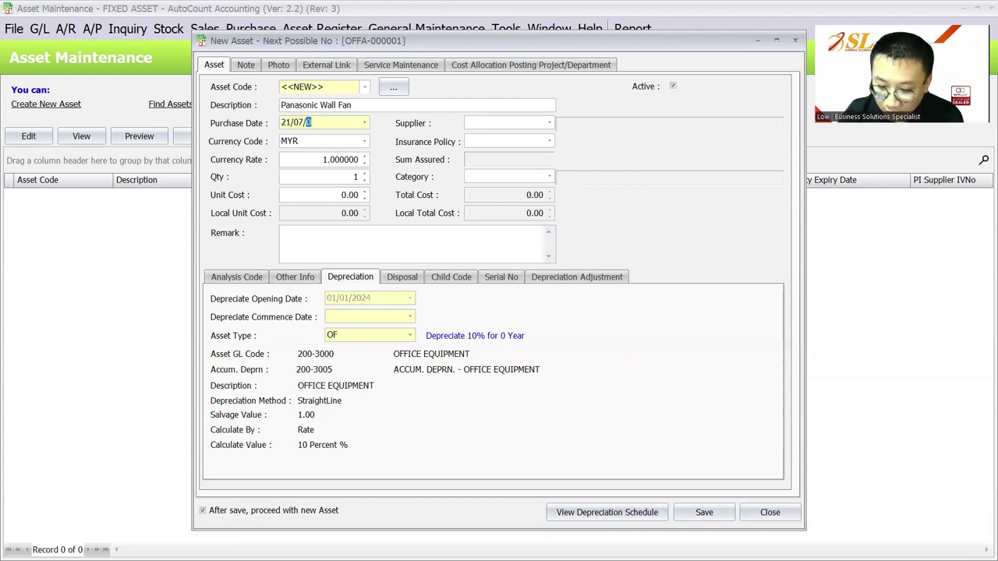
{"action": "type", "text": "15"}
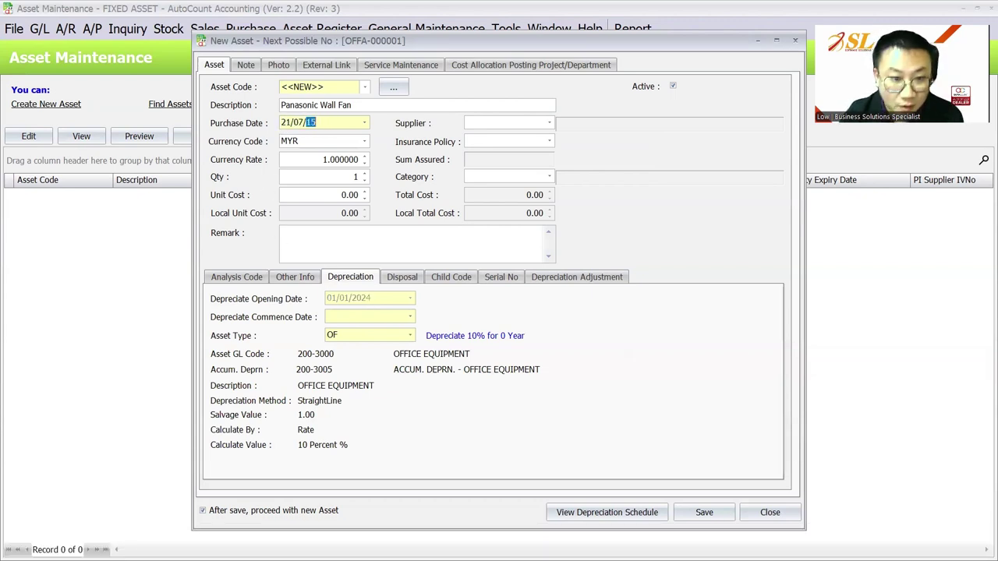
{"action": "key", "text": "Left"}
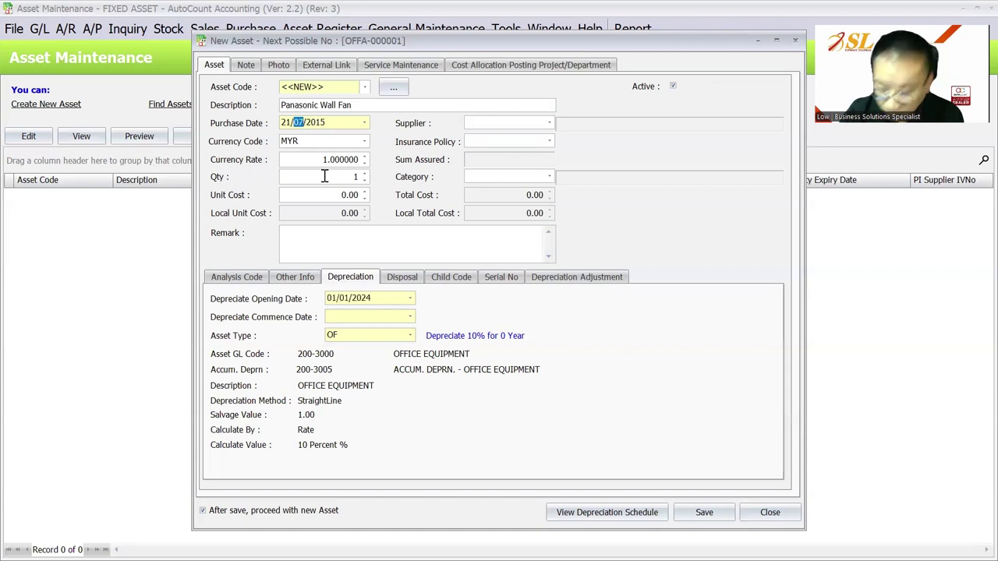
{"action": "type", "text": "4"}
Set the new asset's depreciation commence date to 21/04/2015, the same as its purchase date.
{"action": "left_click", "coordinate": [366, 317]}
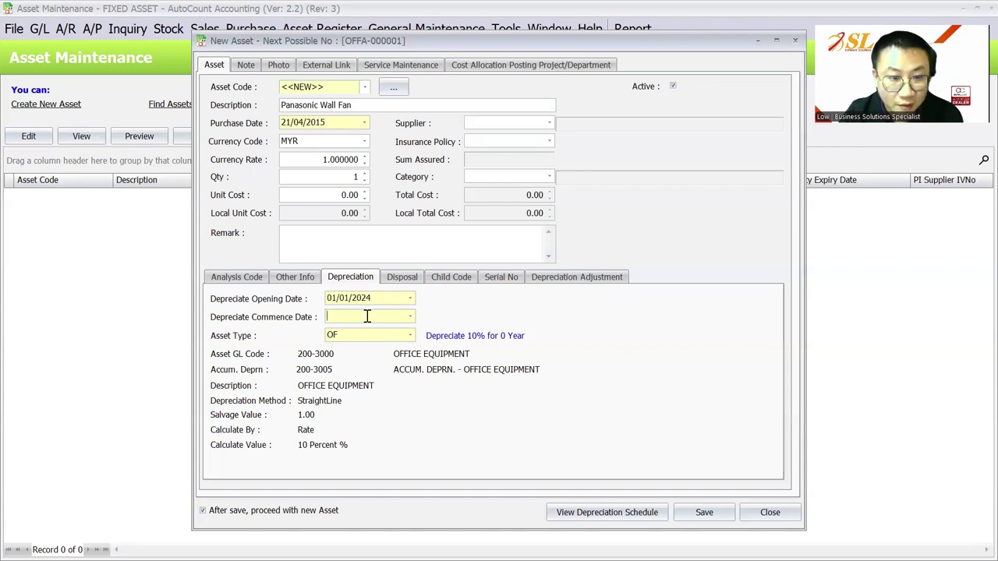
{"action": "type", "text": "21/"}
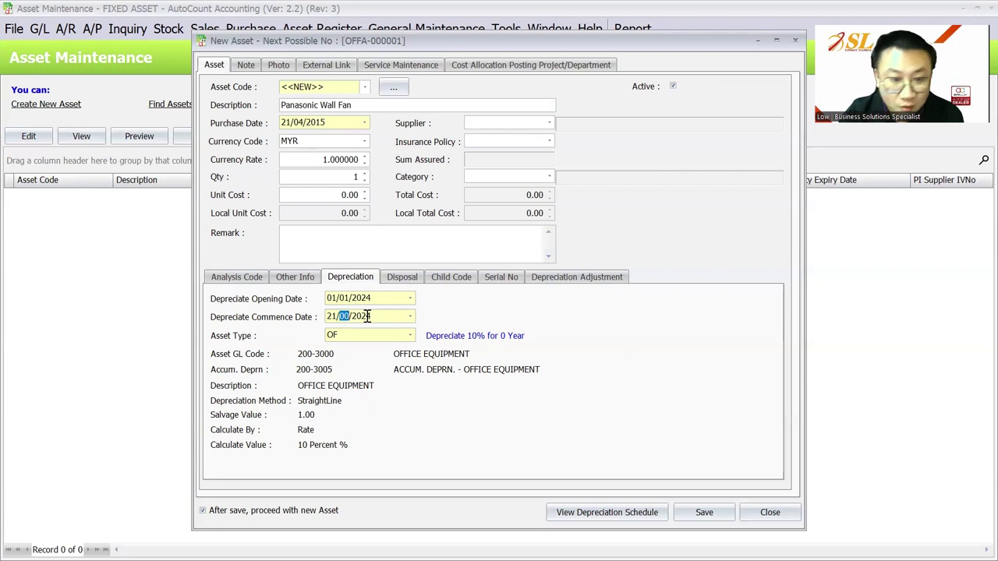
{"action": "type", "text": "04/20"}
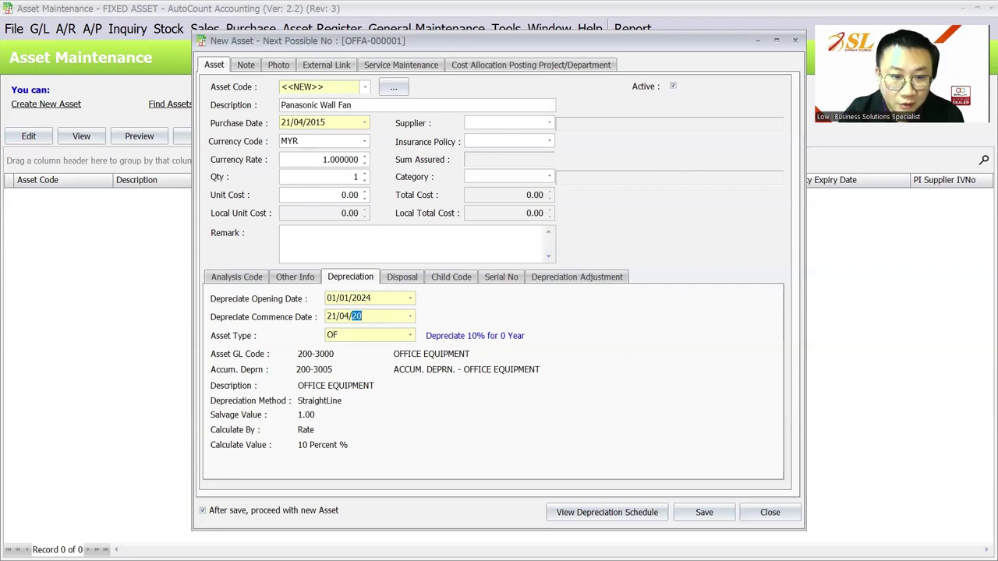
{"action": "left_click", "coordinate": [382, 321]}
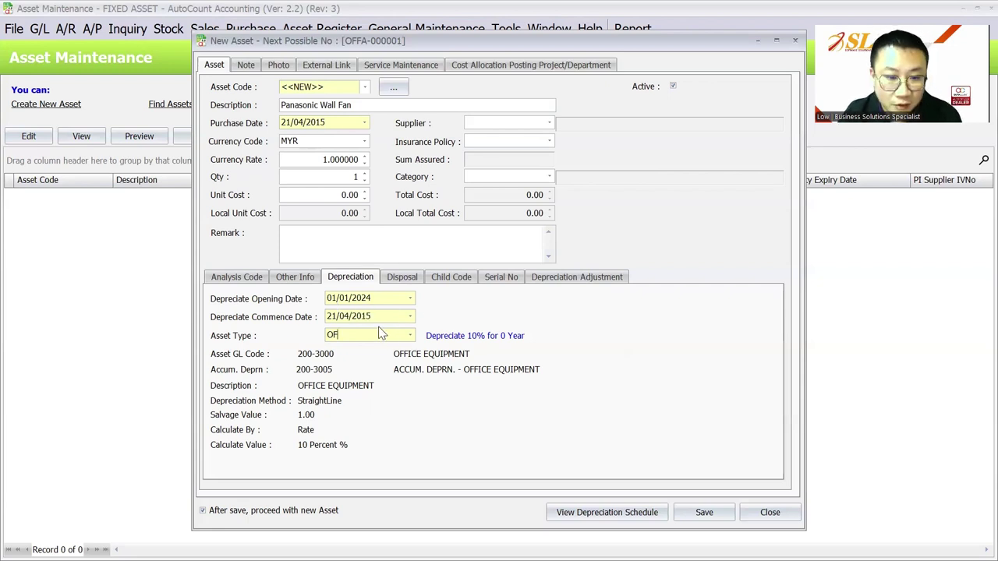
{"action": "left_click_drag", "start_coordinate": [378, 316], "coordinate": [326, 312]}
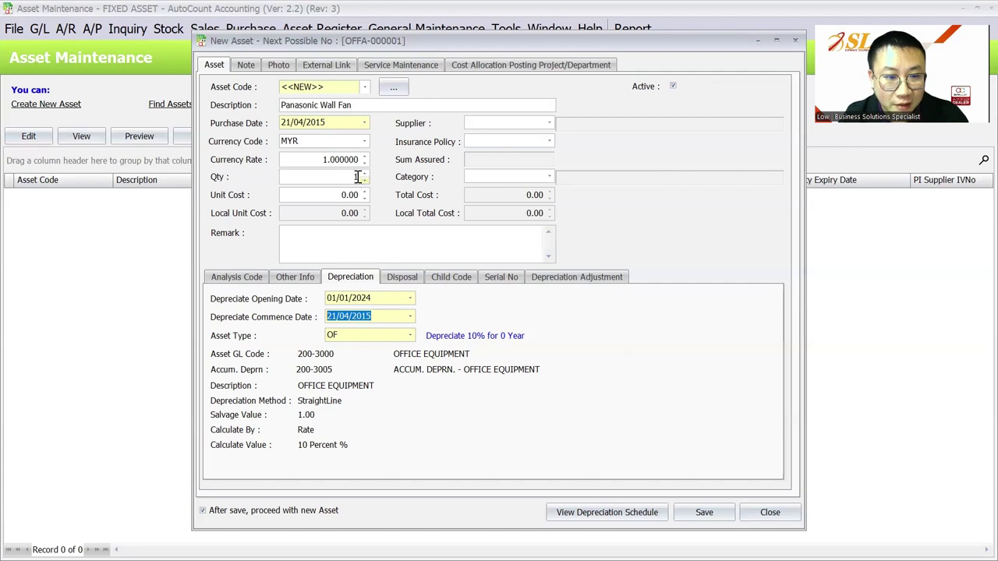
Look up the first wall fan's original cost in OfficeEquipment.xlsx and set the AutoCount asset's unit cost to 185.
{"action": "mouse_move", "coordinate": [557, 543]}
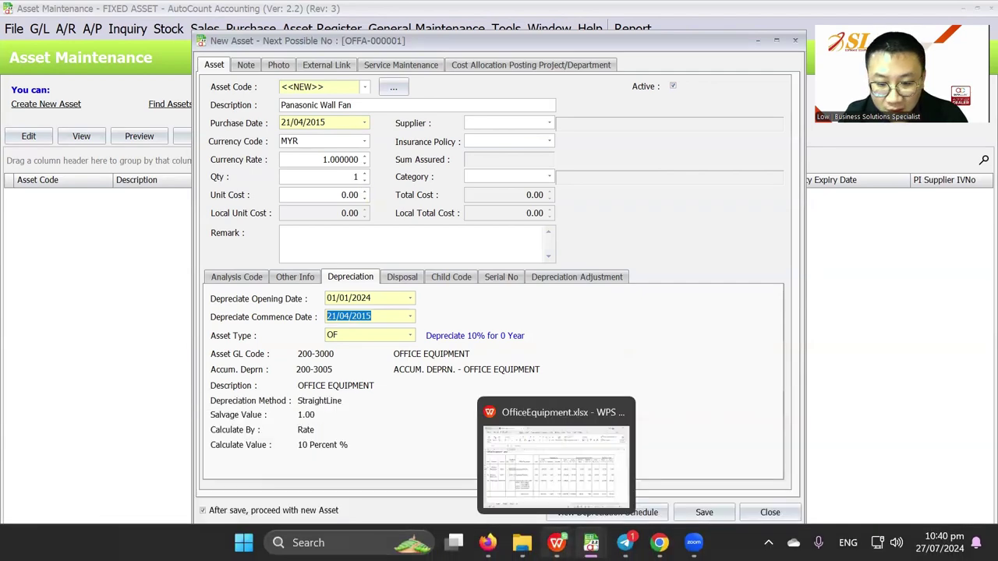
{"action": "left_click", "coordinate": [484, 441]}
{"action": "left_click", "coordinate": [398, 294]}
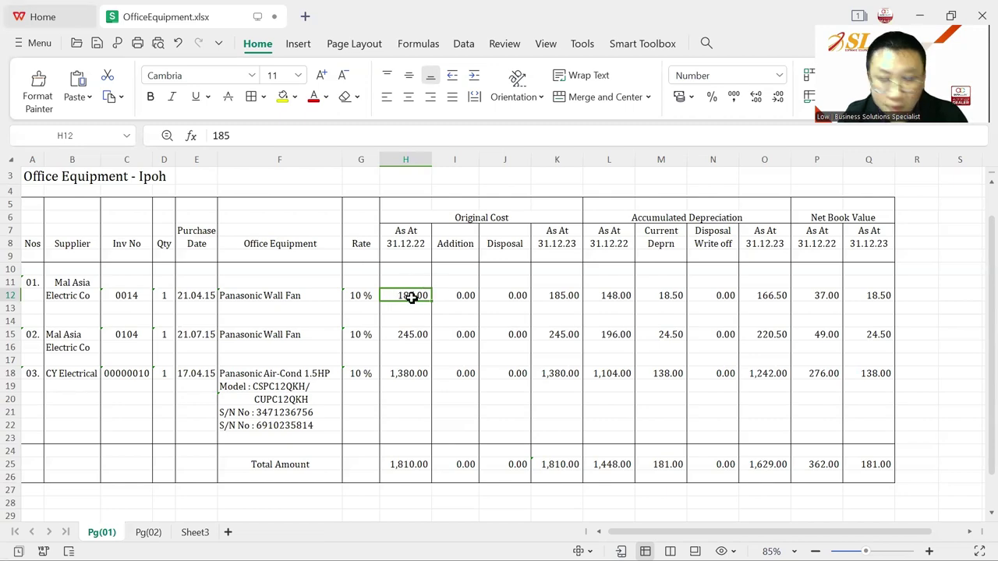
{"action": "mouse_move", "coordinate": [591, 543]}
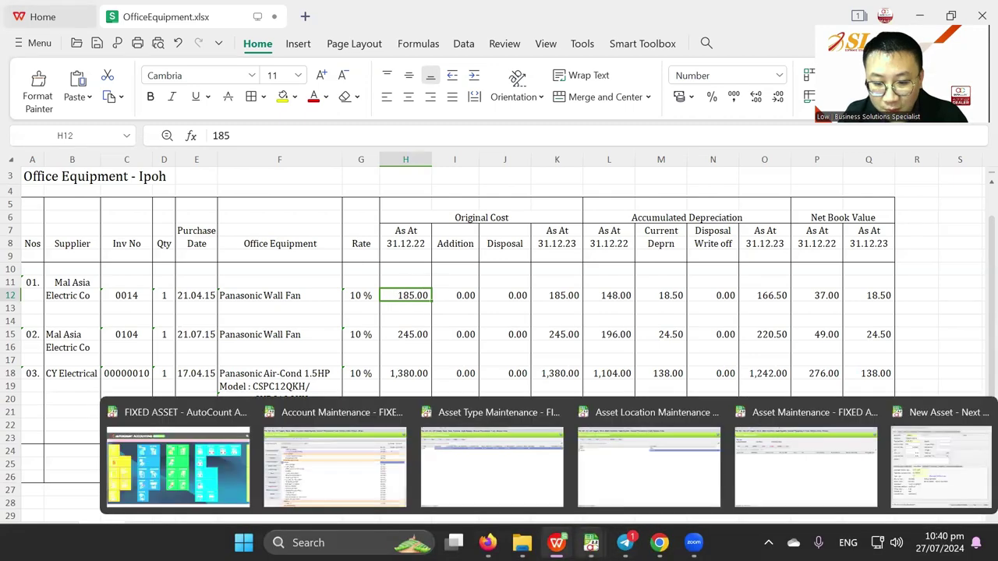
{"action": "left_click", "coordinate": [908, 463]}
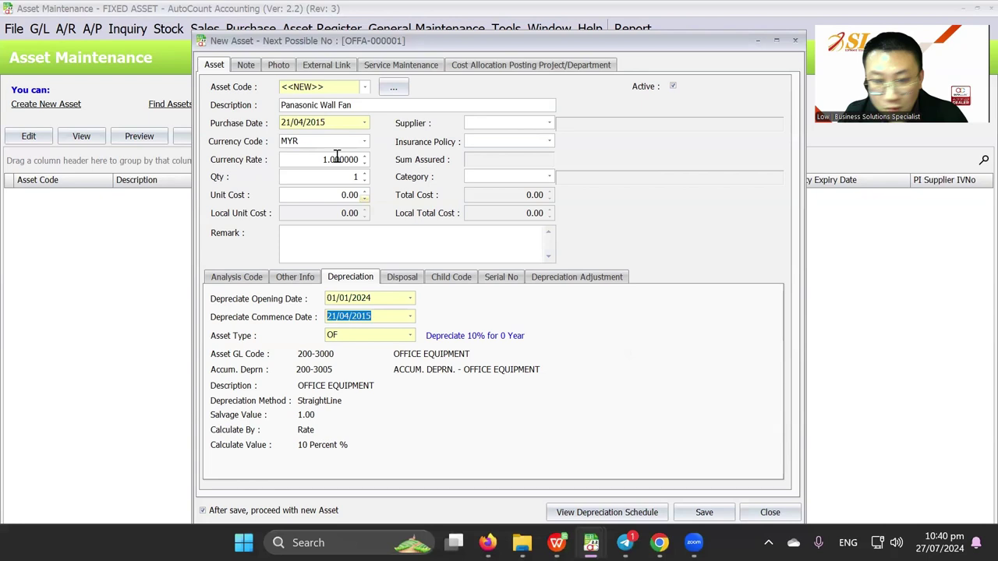
{"action": "left_click", "coordinate": [319, 195]}
{"action": "type", "text": "185"}
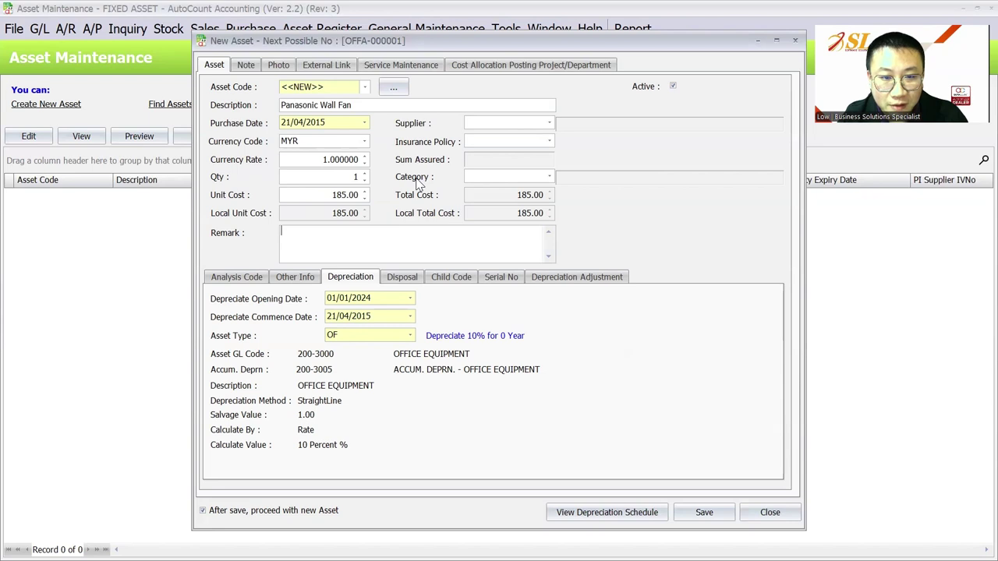
Examine the asset's category, service maintenance, cost allocation, disposal, child code, serial number, depreciation adjustment and analysis code sections.
{"action": "left_click", "coordinate": [467, 177]}
{"action": "left_click", "coordinate": [466, 179]}
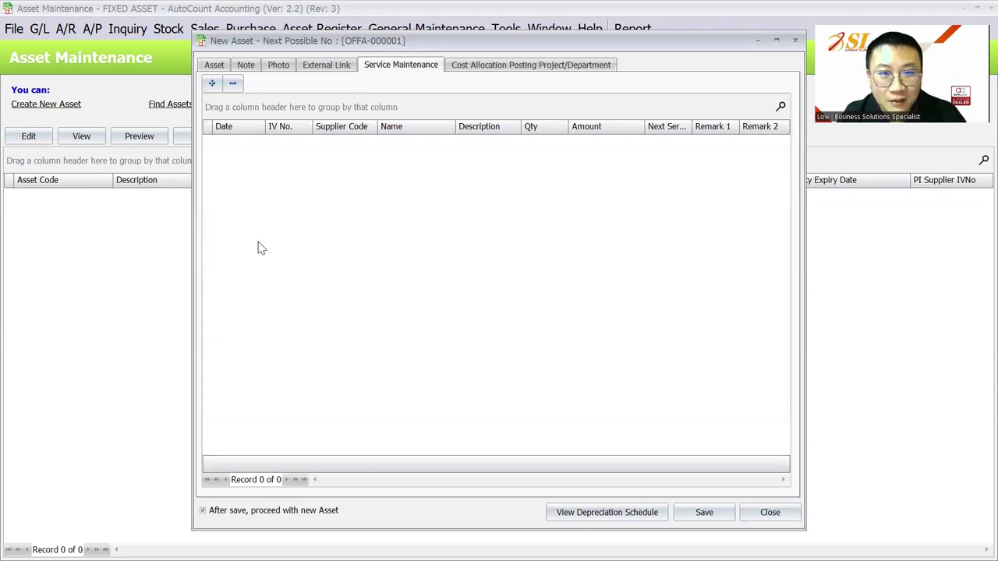
{"action": "left_click", "coordinate": [478, 67]}
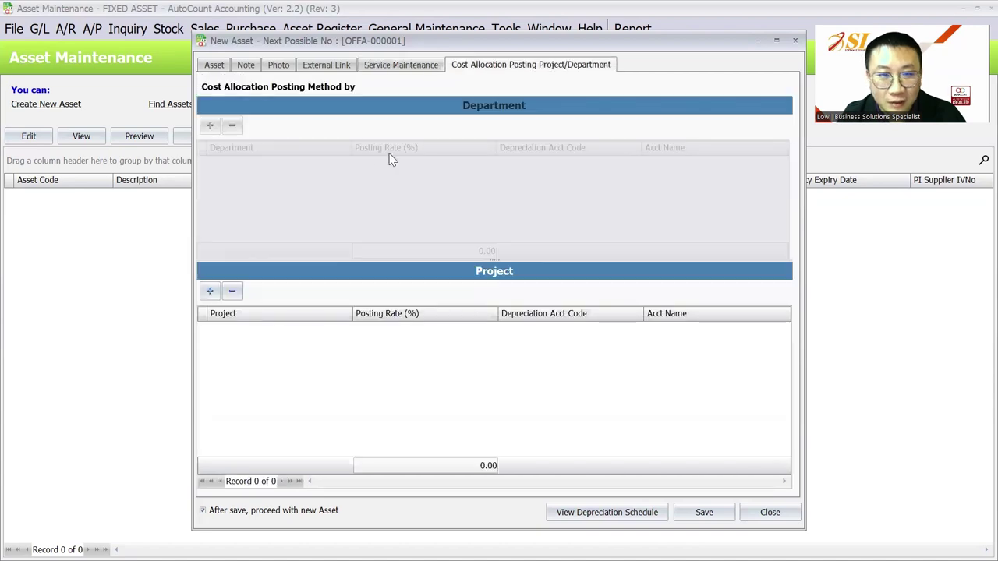
{"action": "left_click", "coordinate": [215, 66]}
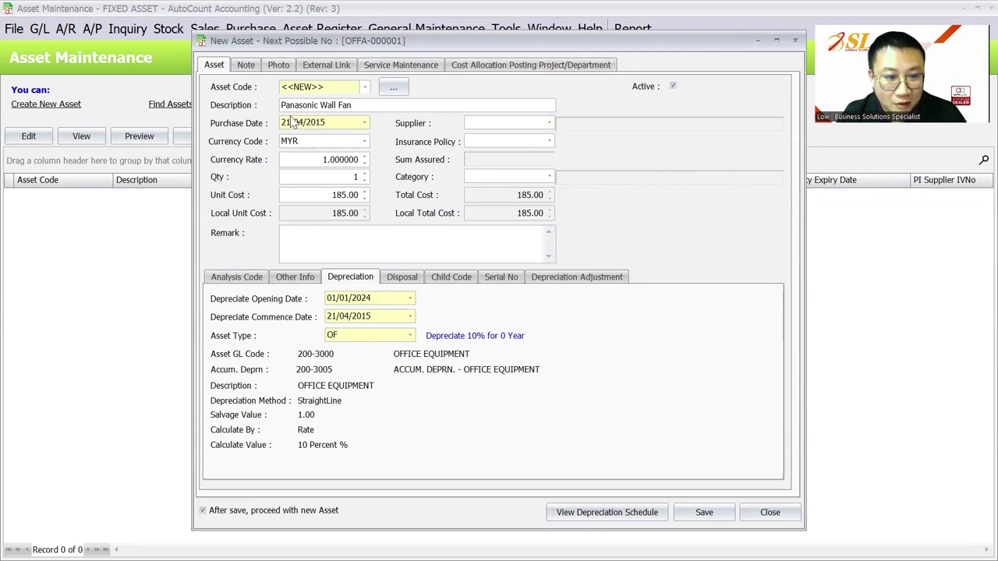
{"action": "left_click_drag", "start_coordinate": [342, 123], "coordinate": [274, 123]}
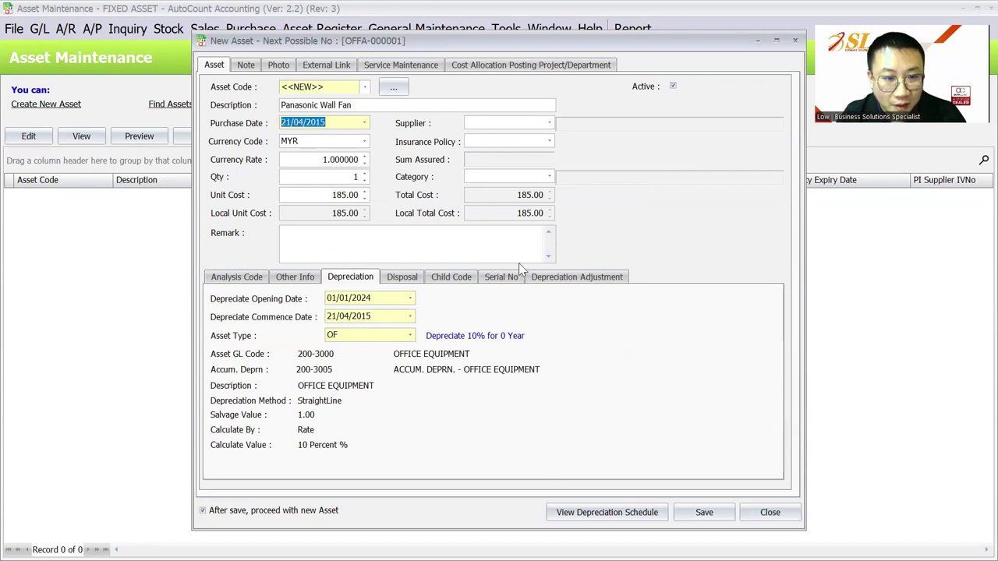
{"action": "left_click", "coordinate": [402, 279]}
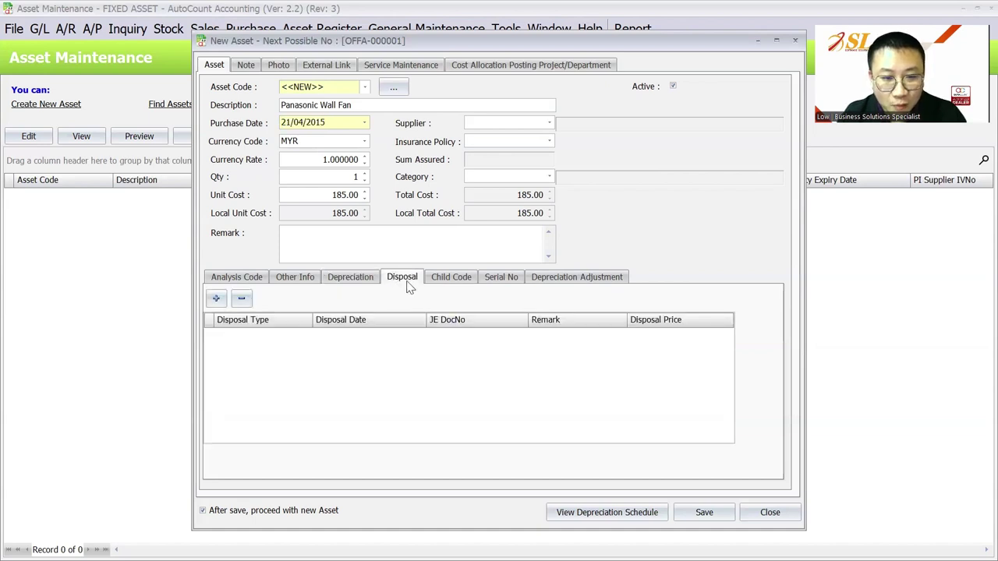
{"action": "left_click", "coordinate": [217, 297]}
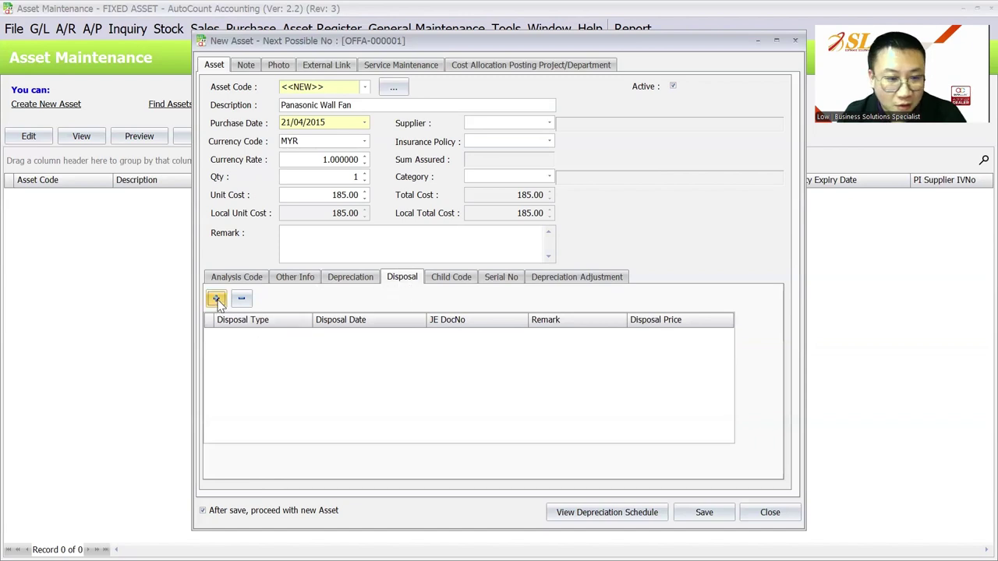
{"action": "left_click", "coordinate": [486, 308]}
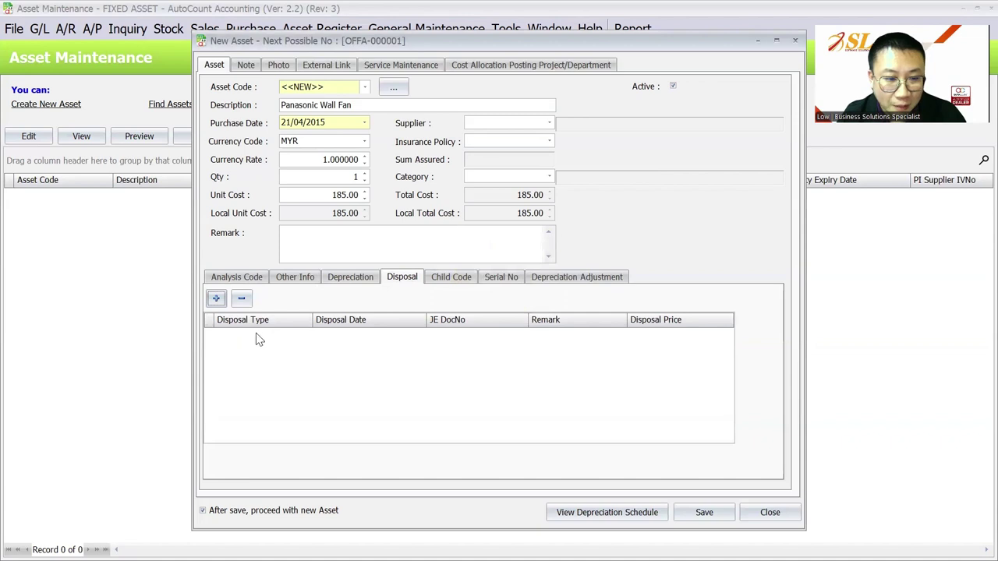
{"action": "left_click", "coordinate": [448, 278]}
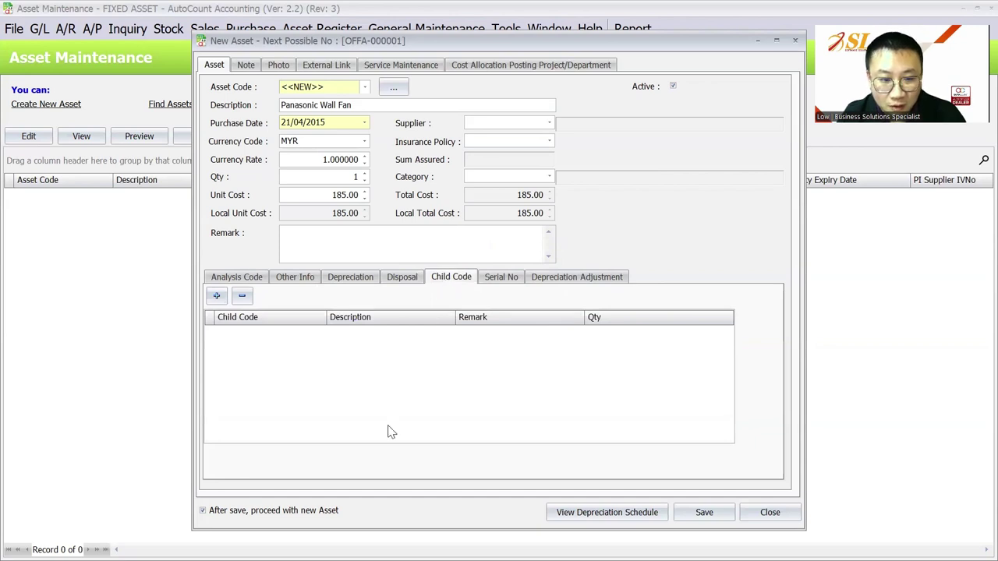
{"action": "left_click", "coordinate": [503, 278]}
{"action": "left_click", "coordinate": [574, 279]}
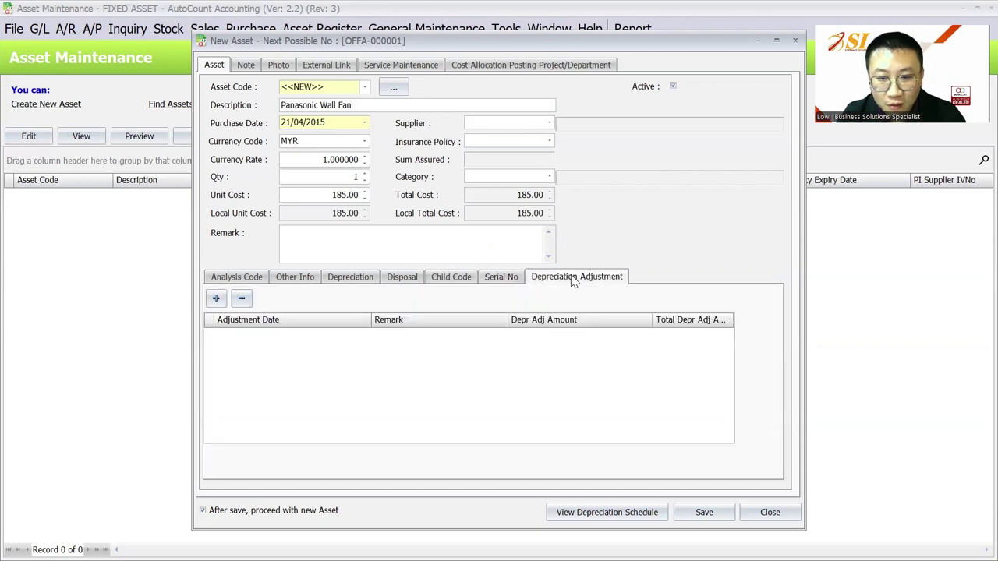
{"action": "left_click", "coordinate": [235, 280]}
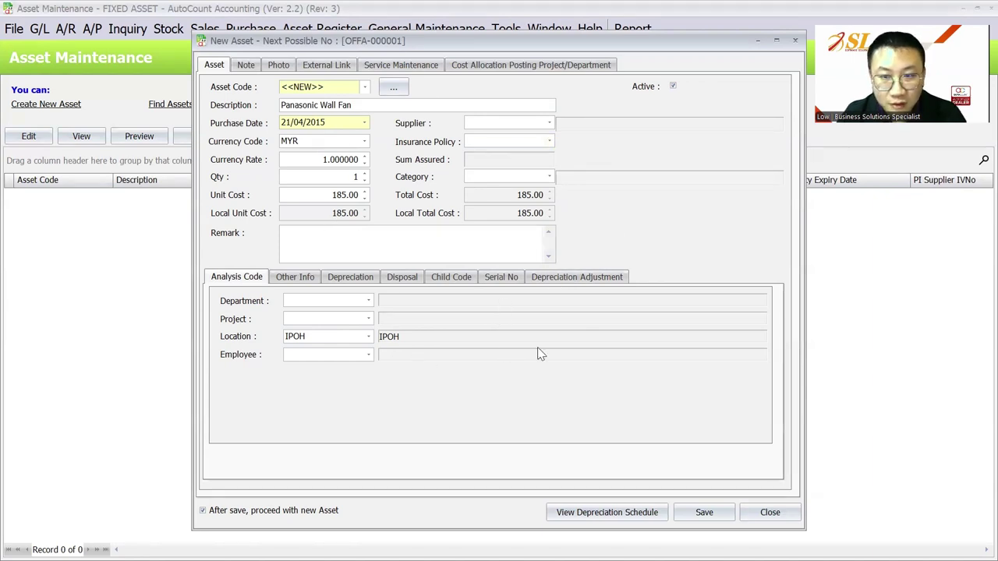
Review the asset's yearly and monthly depreciation schedule and its net book values, and close the schedule viewer.
{"action": "left_click", "coordinate": [590, 514]}
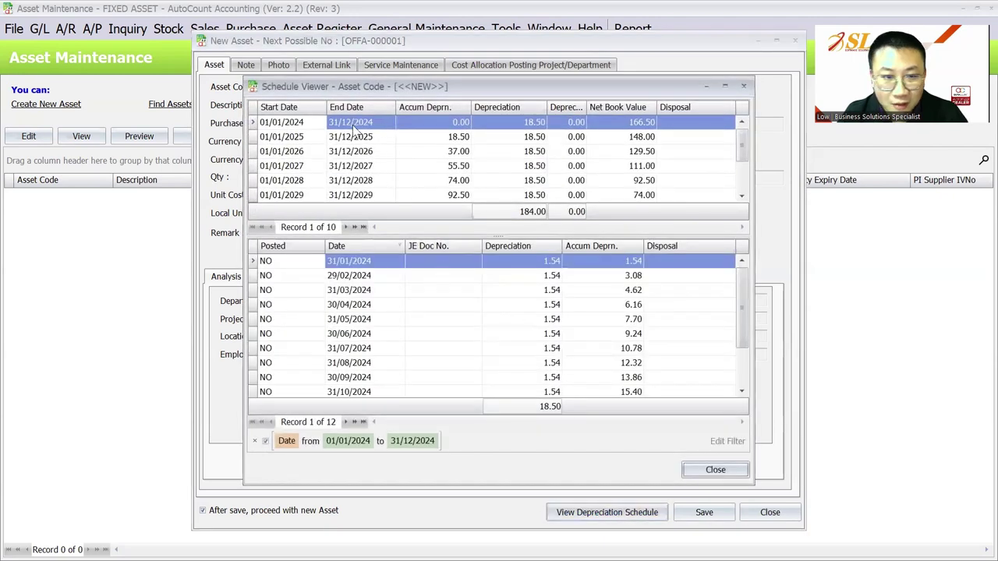
{"action": "scroll", "coordinate": [353, 129], "scroll_direction": "down", "scroll_amount": 2}
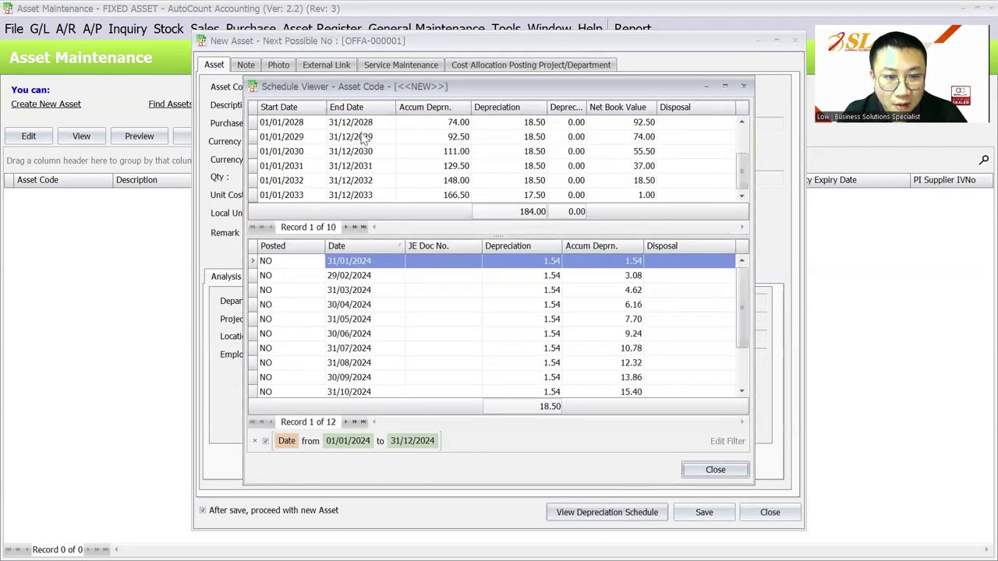
{"action": "scroll", "coordinate": [367, 214], "scroll_direction": "up", "scroll_amount": 2}
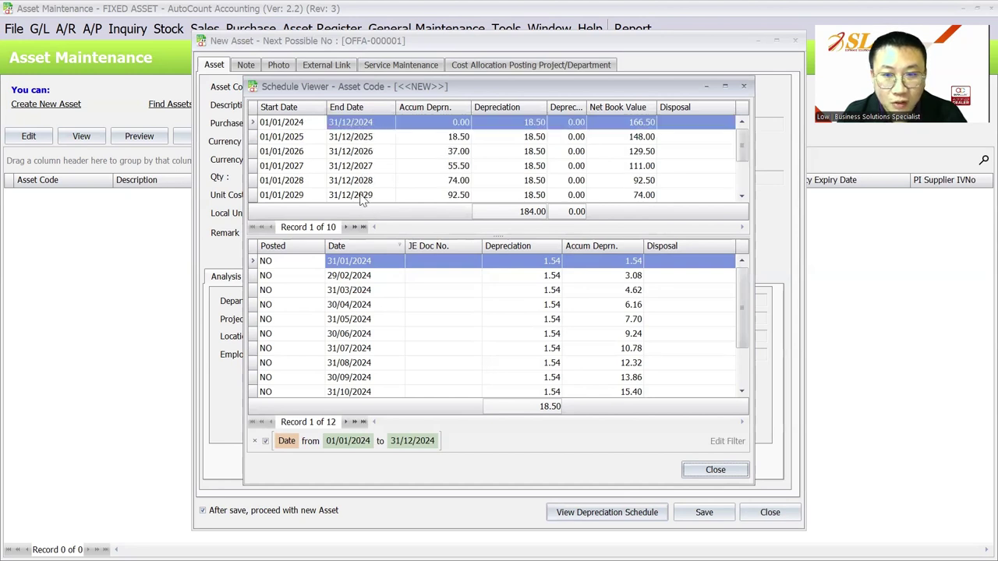
{"action": "scroll", "coordinate": [364, 190], "scroll_direction": "down", "scroll_amount": 2}
{"action": "scroll", "coordinate": [365, 190], "scroll_direction": "up", "scroll_amount": 2}
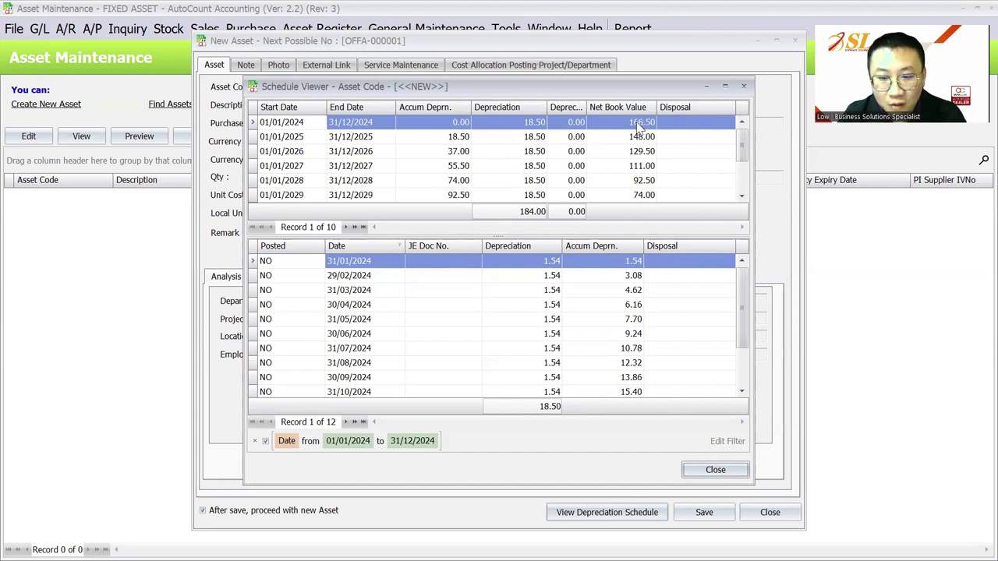
{"action": "scroll", "coordinate": [591, 178], "scroll_direction": "down", "scroll_amount": 1}
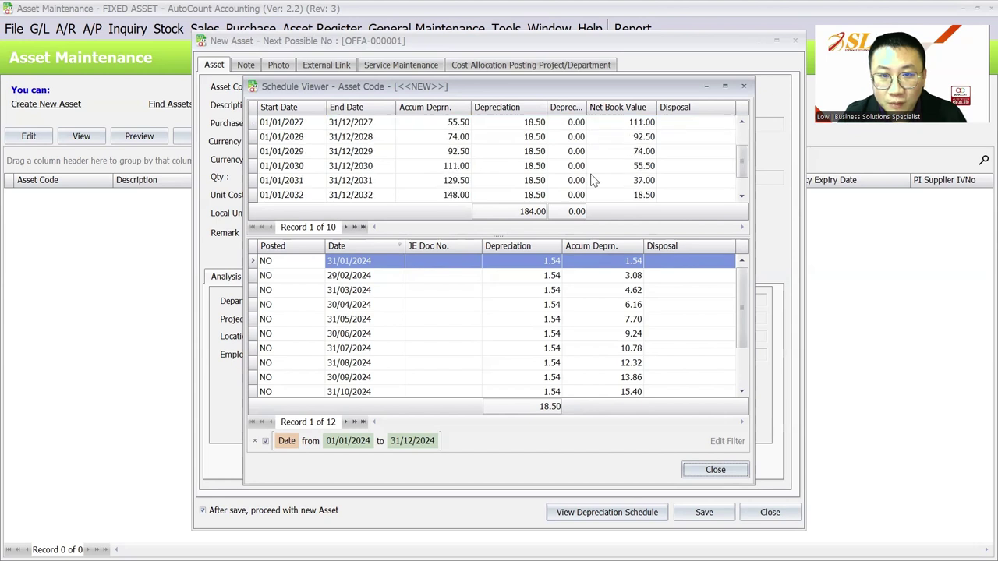
{"action": "scroll", "coordinate": [591, 181], "scroll_direction": "down", "scroll_amount": 1}
{"action": "scroll", "coordinate": [591, 180], "scroll_direction": "up", "scroll_amount": 4}
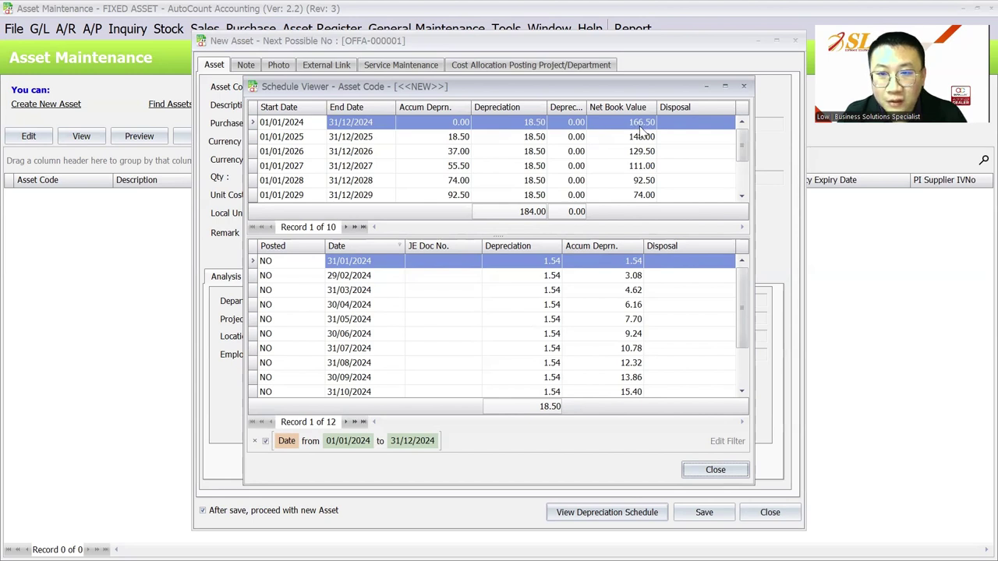
{"action": "left_click", "coordinate": [708, 473]}
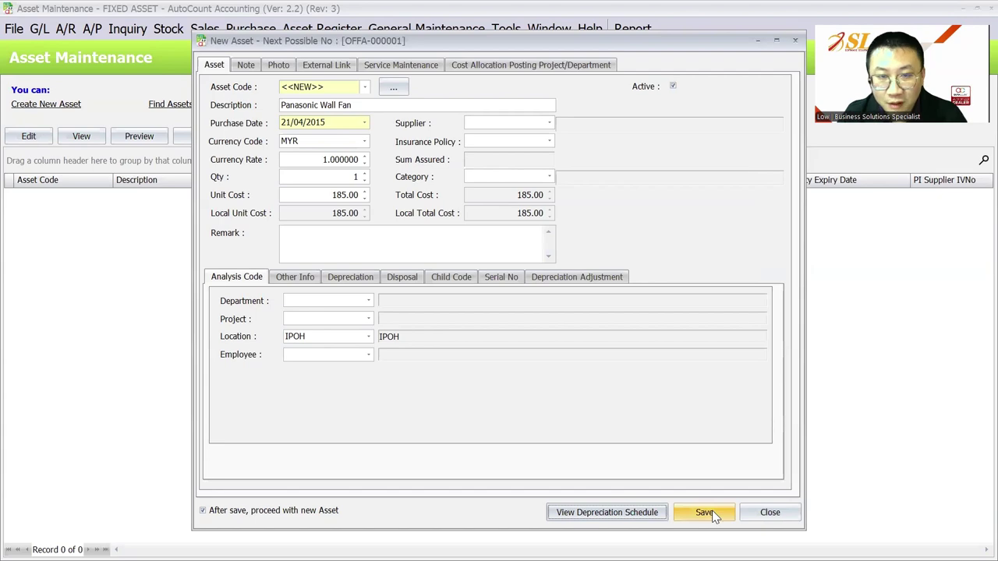
Save the Panasonic Wall Fan asset, close the blank new asset form and open Asset Opening Maintenance.
{"action": "left_click", "coordinate": [704, 513]}
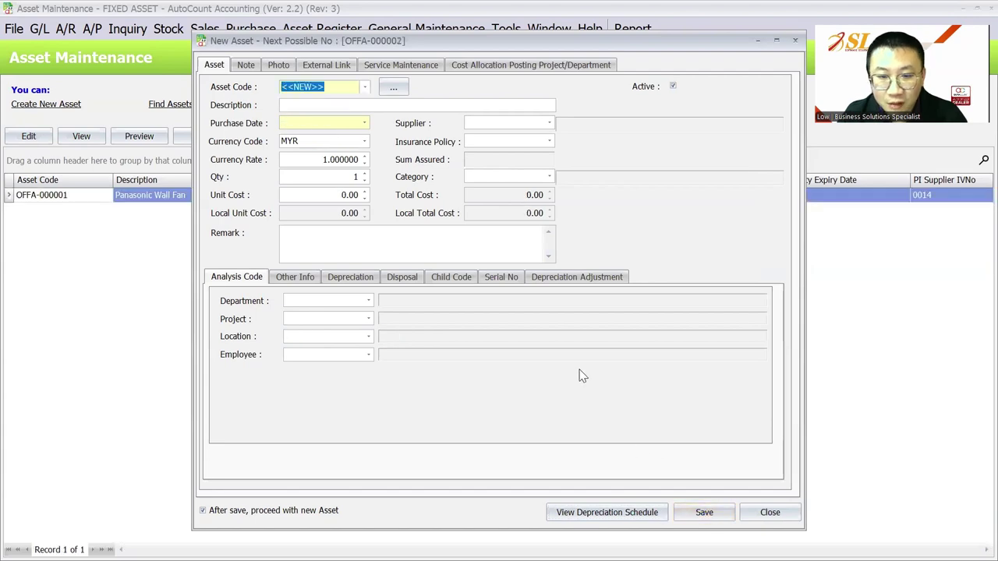
{"action": "left_click", "coordinate": [769, 513]}
{"action": "left_click", "coordinate": [316, 29]}
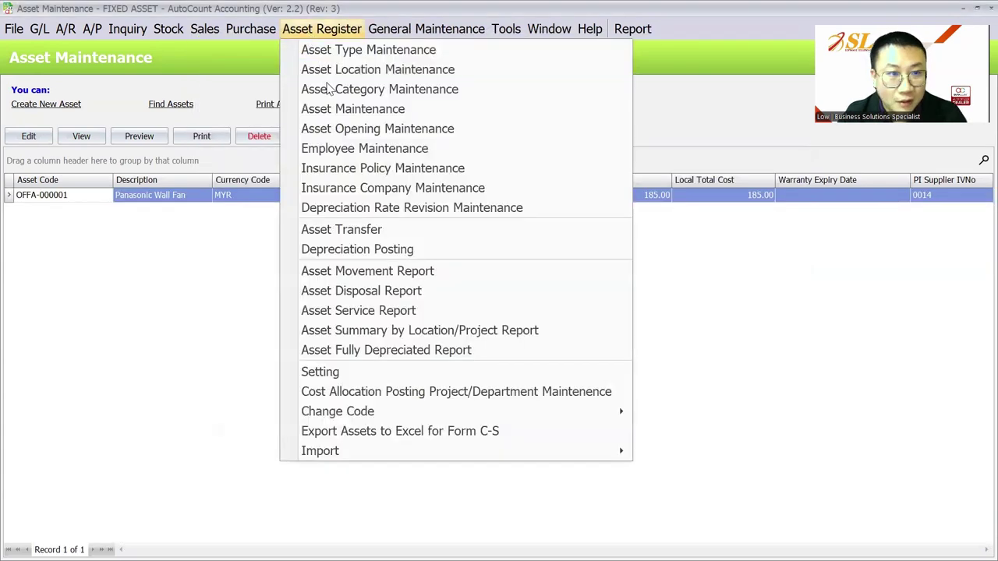
{"action": "left_click", "coordinate": [337, 128]}
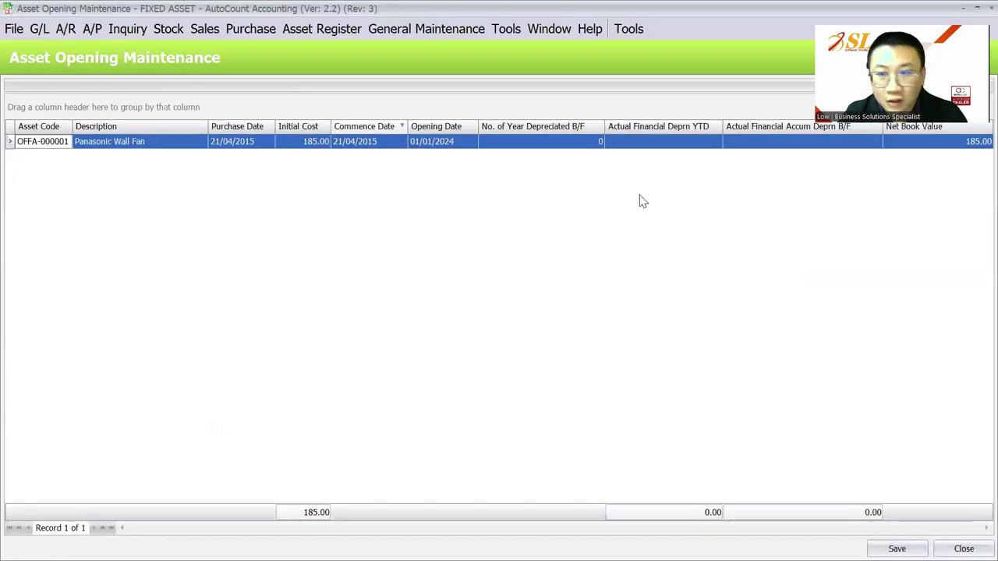
Look up the first Panasonic Wall Fan's accumulated depreciation as at 31.12.23 in OfficeEquipment.xlsx and return to AutoCount's Asset Opening Maintenance.
{"action": "mouse_move", "coordinate": [557, 543]}
{"action": "left_click", "coordinate": [575, 412]}
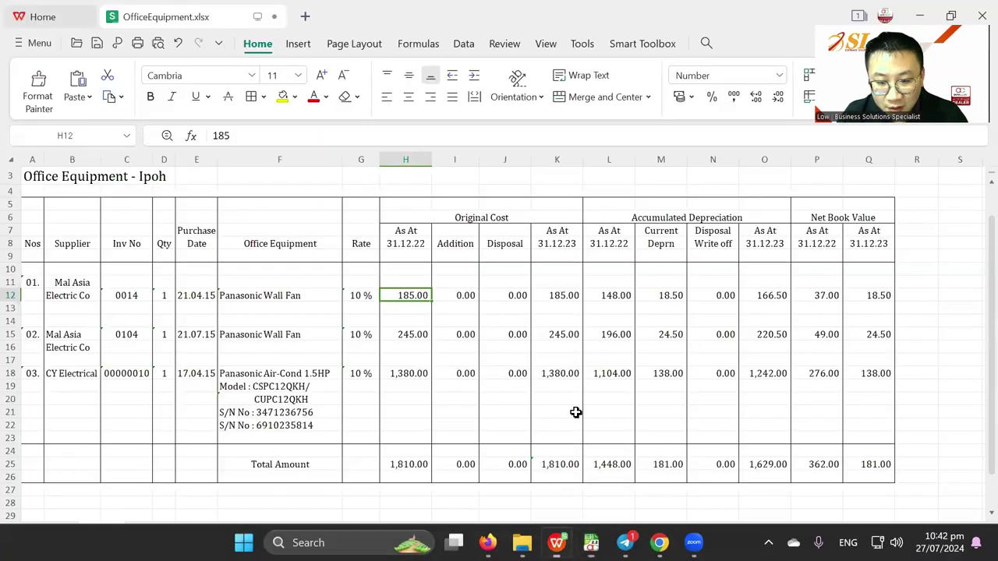
{"action": "left_click", "coordinate": [656, 219]}
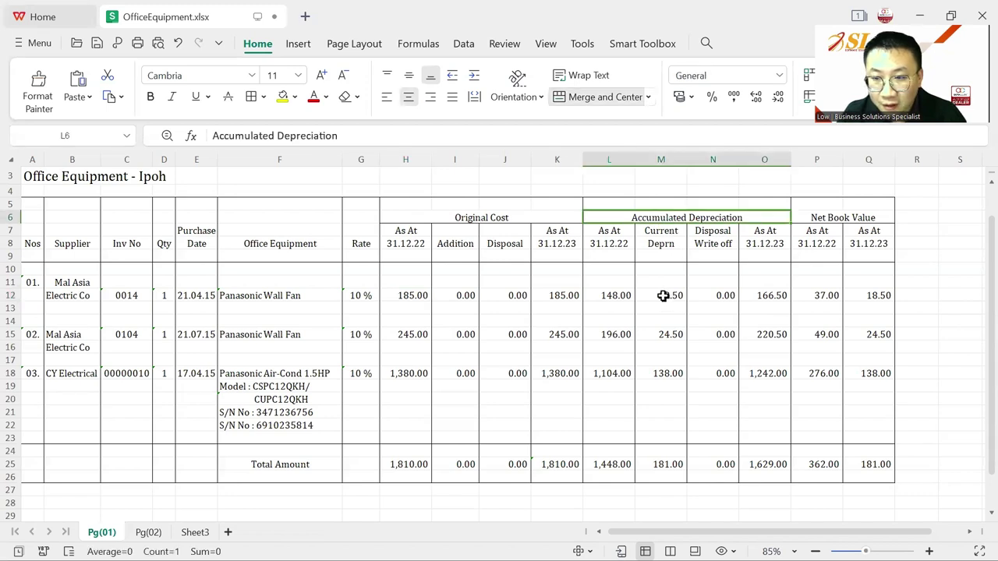
{"action": "left_click", "coordinate": [775, 296]}
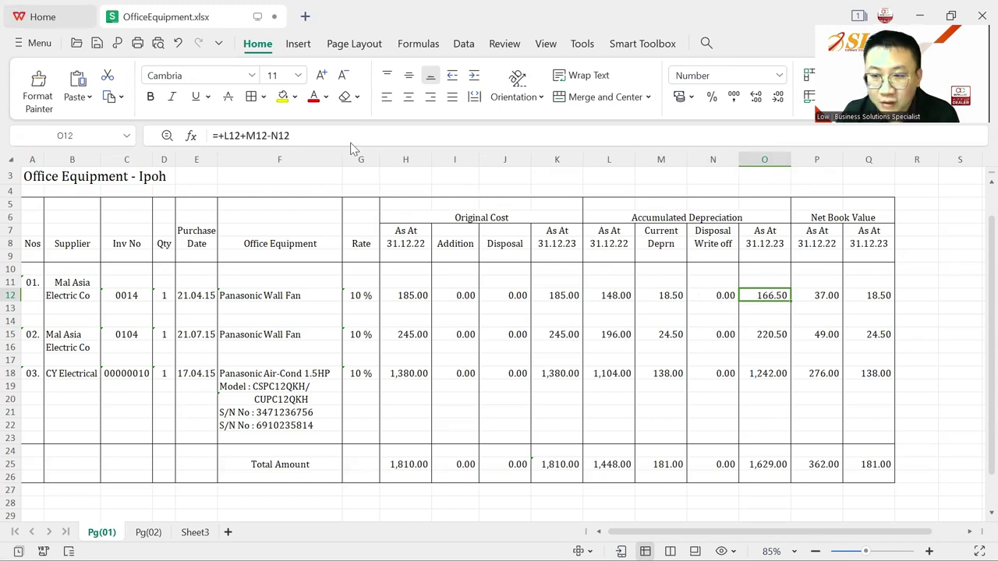
{"action": "mouse_move", "coordinate": [625, 543]}
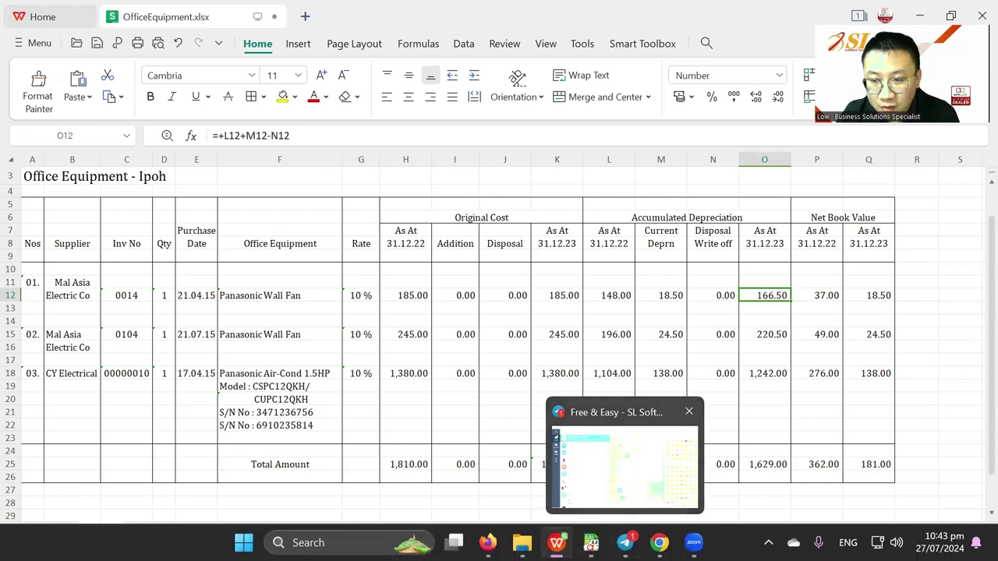
{"action": "mouse_move", "coordinate": [591, 543]}
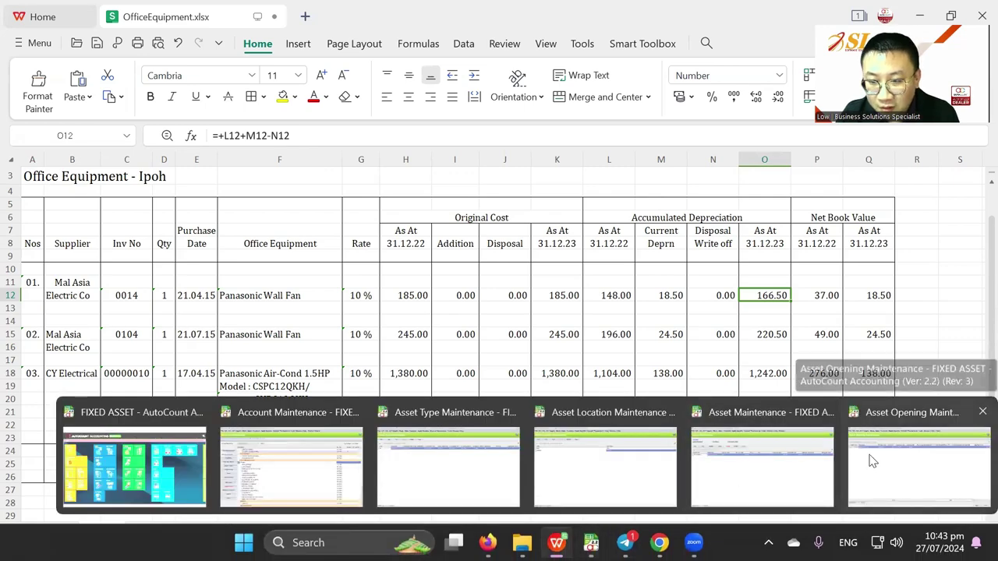
{"action": "left_click", "coordinate": [902, 468]}
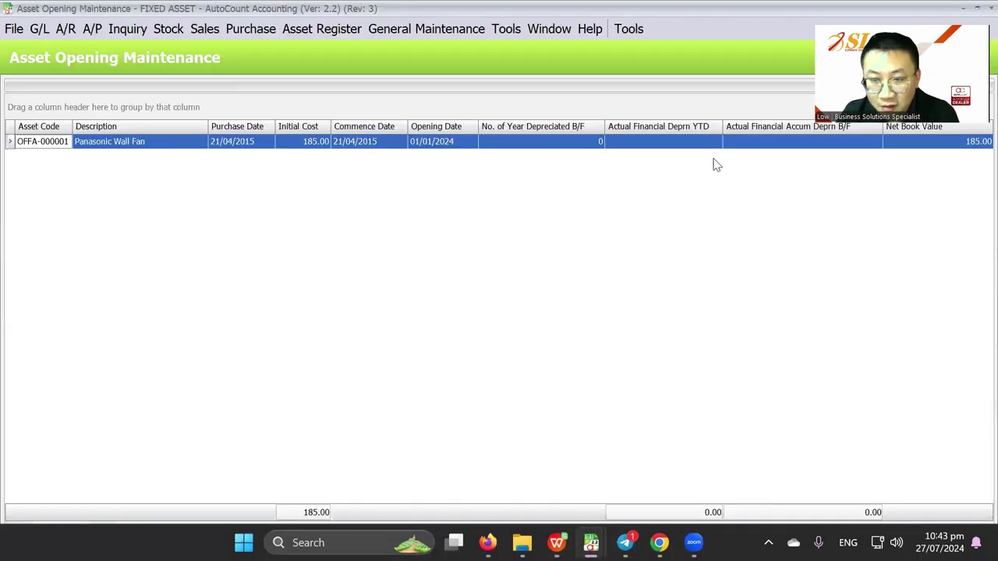
Set the Panasonic Wall Fan's Actual Financial Accum Deprn B/F to 166.5 and save the asset opening record.
{"action": "left_click", "coordinate": [698, 142]}
{"action": "left_click", "coordinate": [758, 144]}
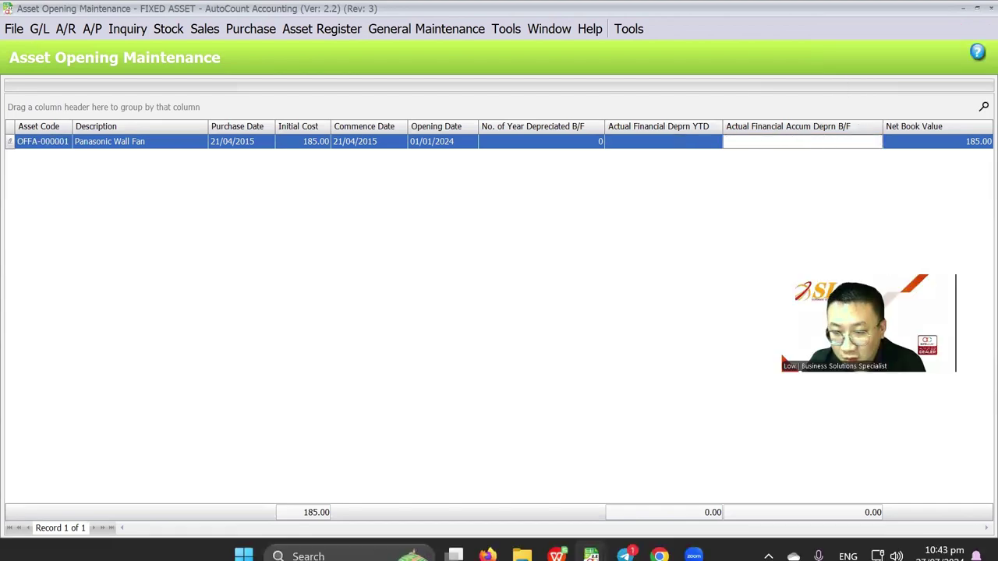
{"action": "left_click", "coordinate": [556, 542]}
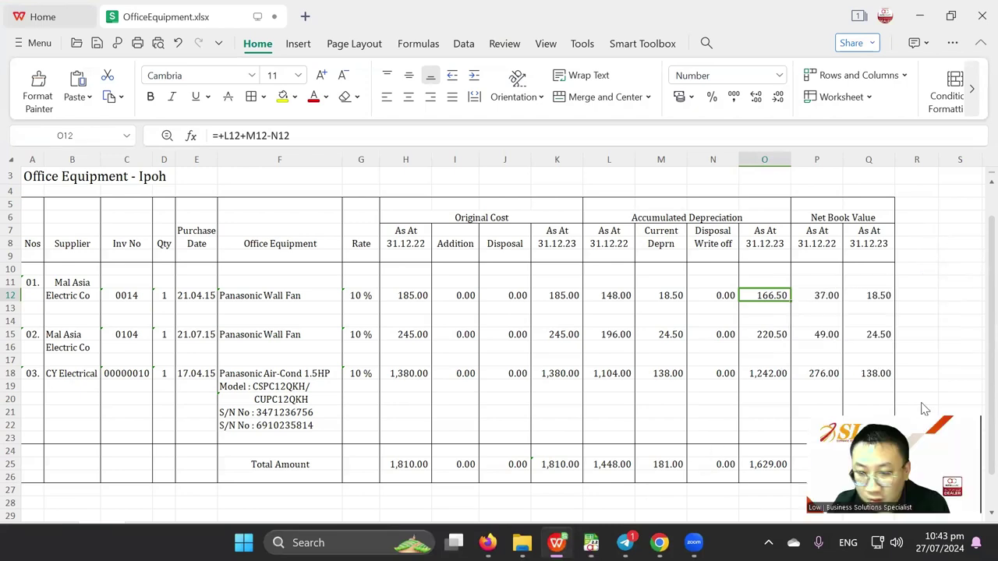
{"action": "mouse_move", "coordinate": [591, 543]}
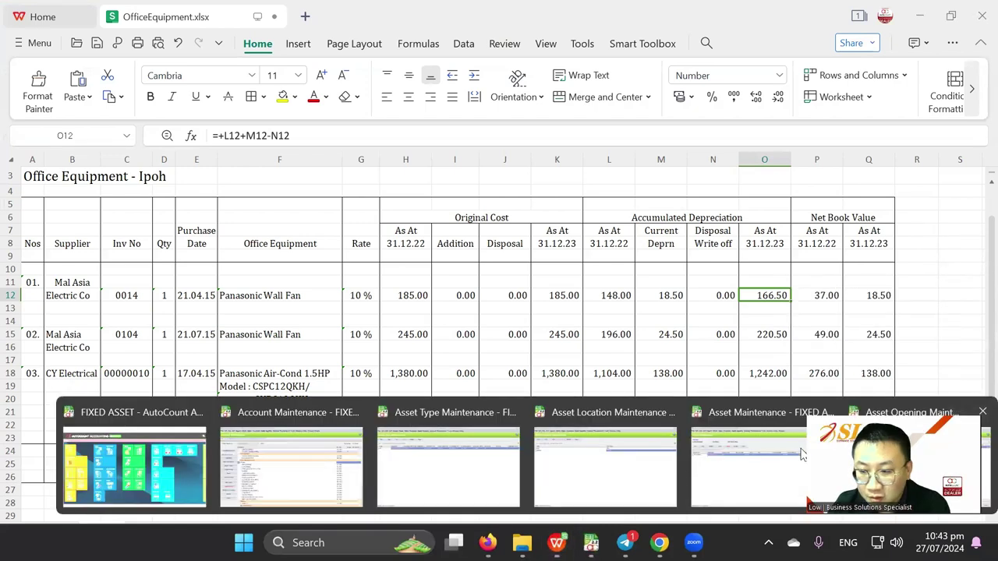
{"action": "key", "text": "alt+Tab"}
{"action": "type", "text": "166.5"}
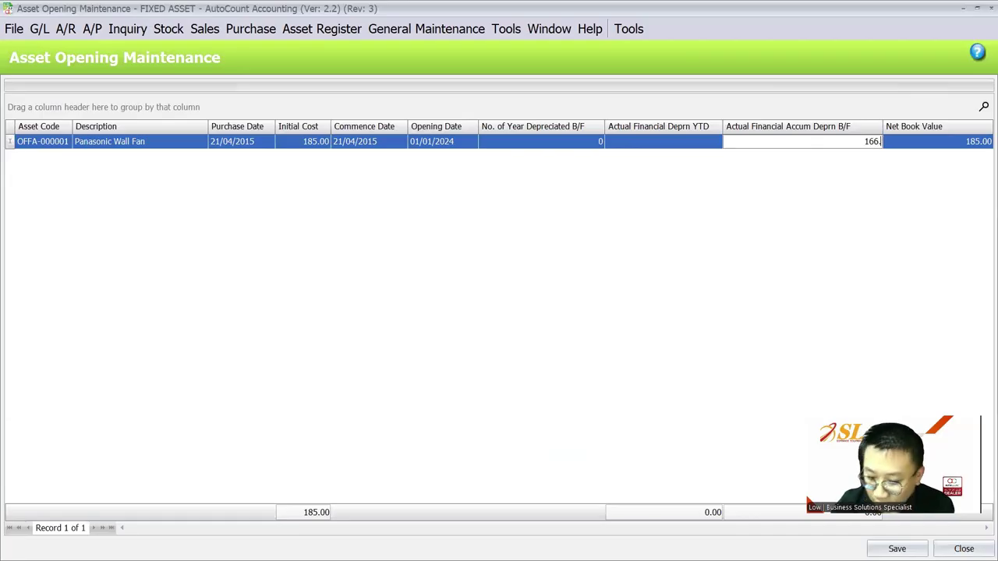
{"action": "key", "text": "Tab"}
{"action": "left_click", "coordinate": [689, 141]}
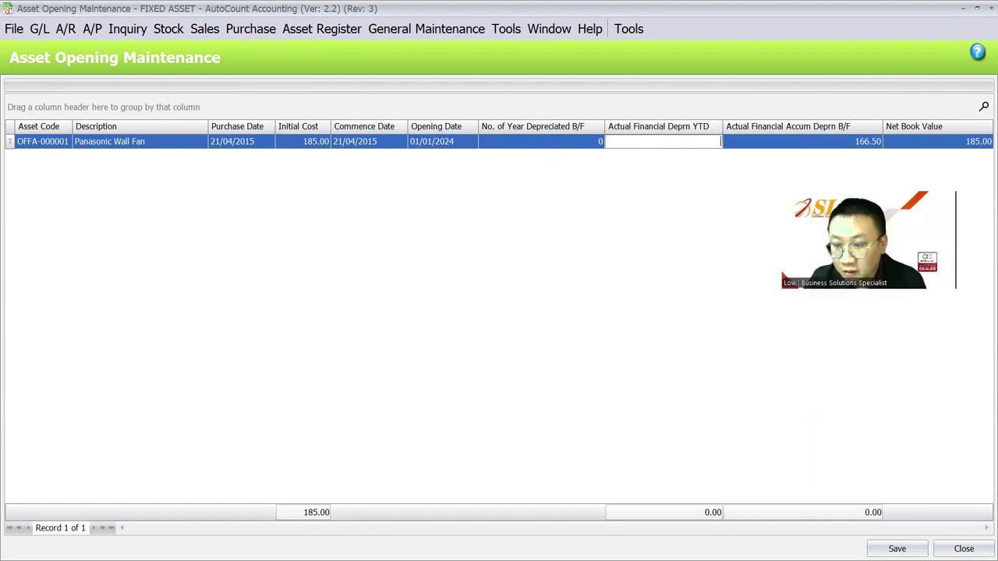
{"action": "left_click", "coordinate": [896, 548]}
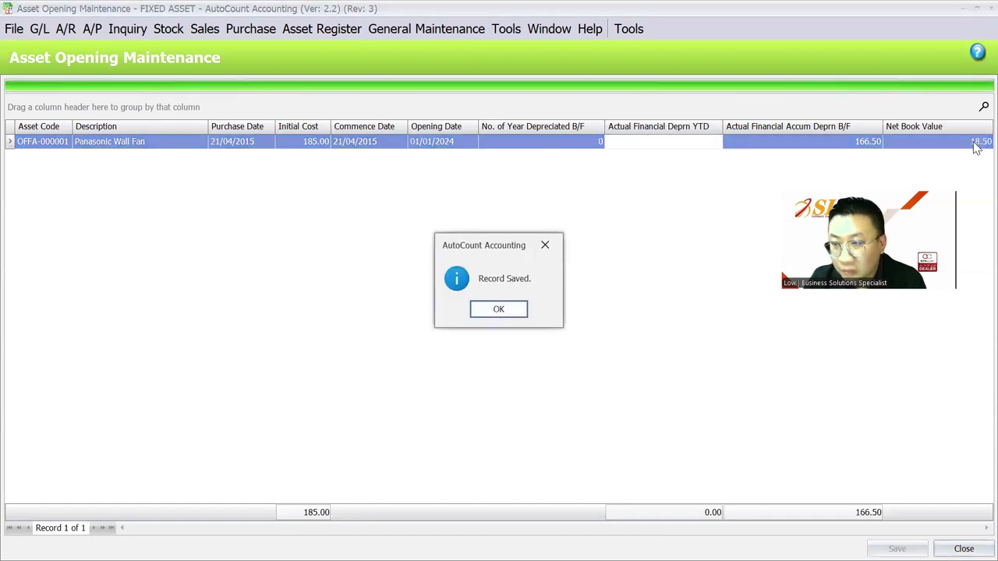
Check the wall fan's net book value against OfficeEquipment.xlsx, dismiss the save message and return to Asset Opening Maintenance.
{"action": "key", "text": "alt+Tab"}
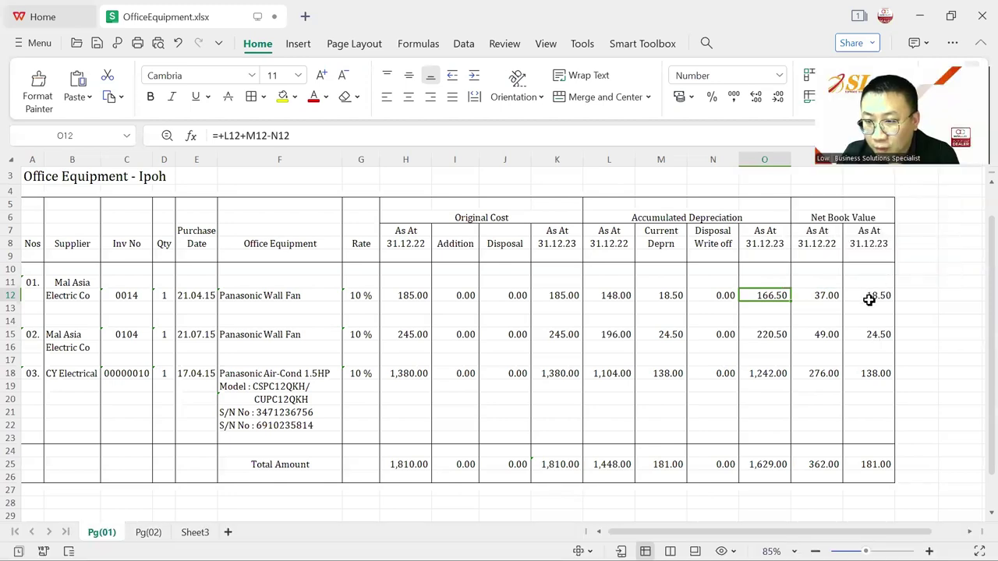
{"action": "left_click", "coordinate": [911, 243]}
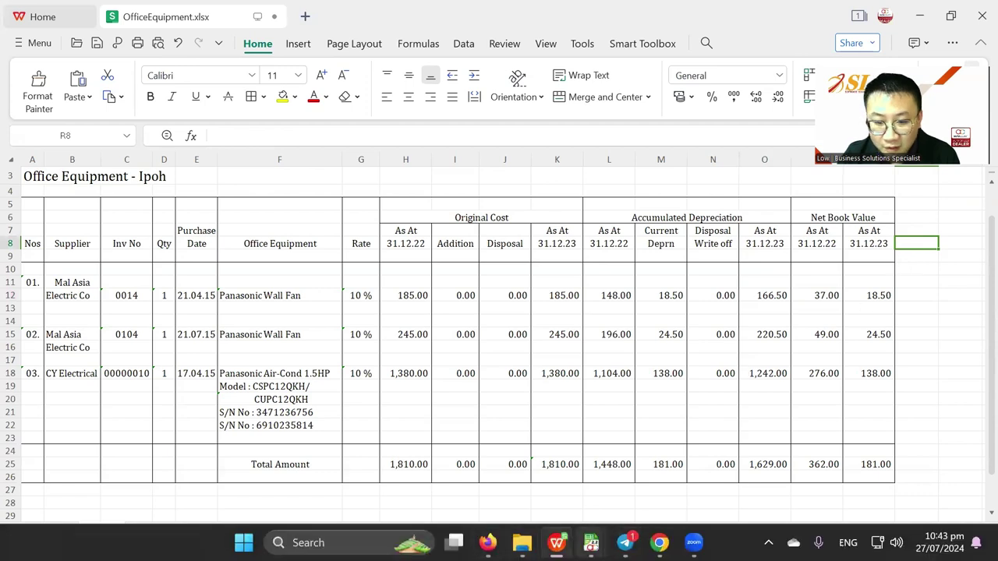
{"action": "mouse_move", "coordinate": [590, 543]}
{"action": "left_click", "coordinate": [926, 468]}
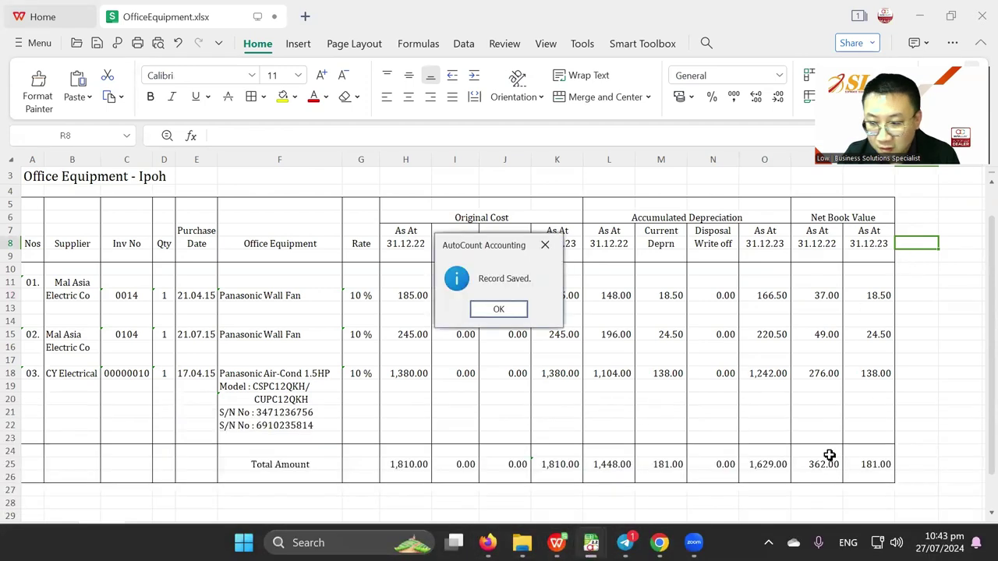
{"action": "left_click", "coordinate": [498, 308]}
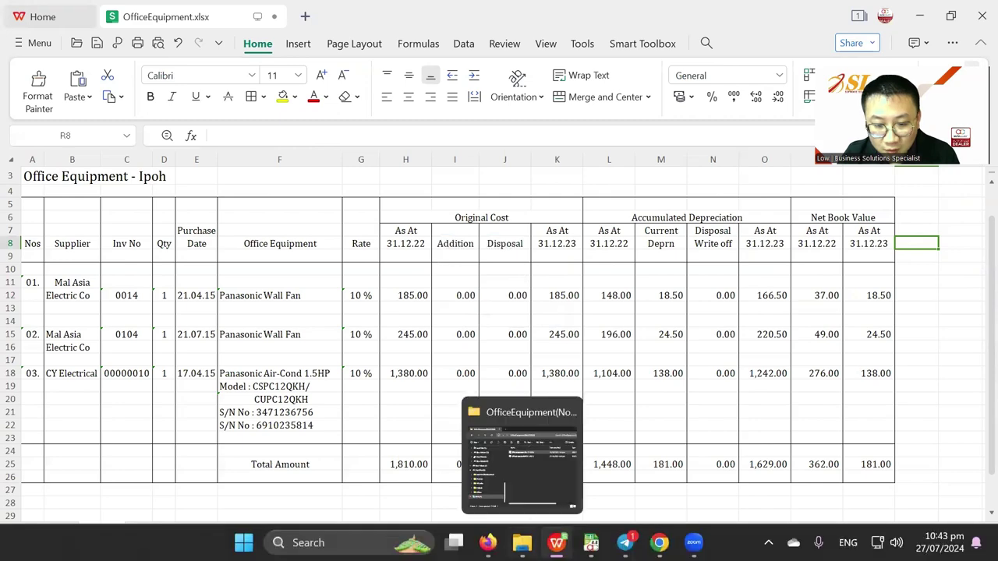
{"action": "mouse_move", "coordinate": [590, 543]}
{"action": "left_click", "coordinate": [887, 452]}
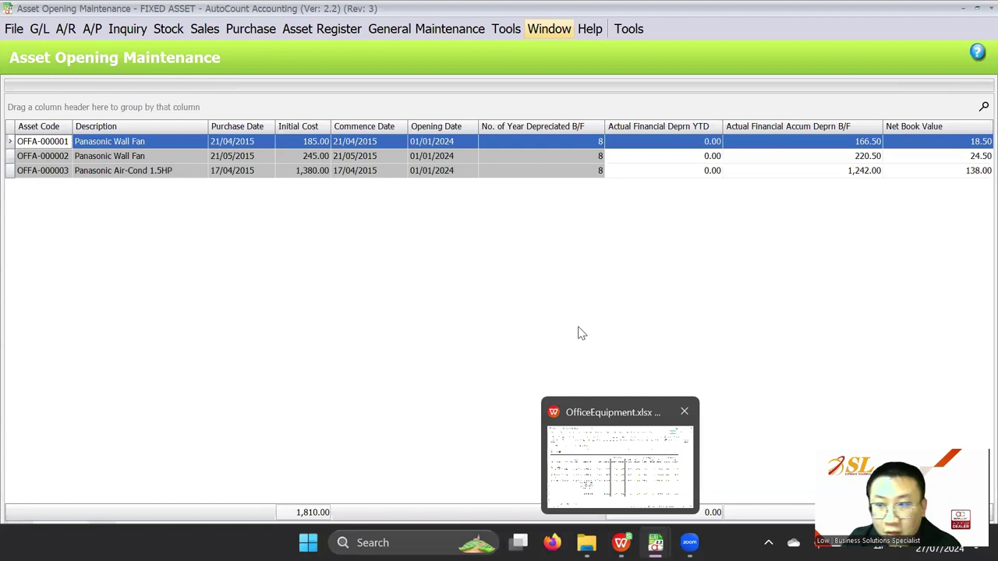
Review the opening depreciation figures of all three assets and compare them with the accumulated depreciation in OfficeEquipment.xlsx.
{"action": "left_click", "coordinate": [560, 298]}
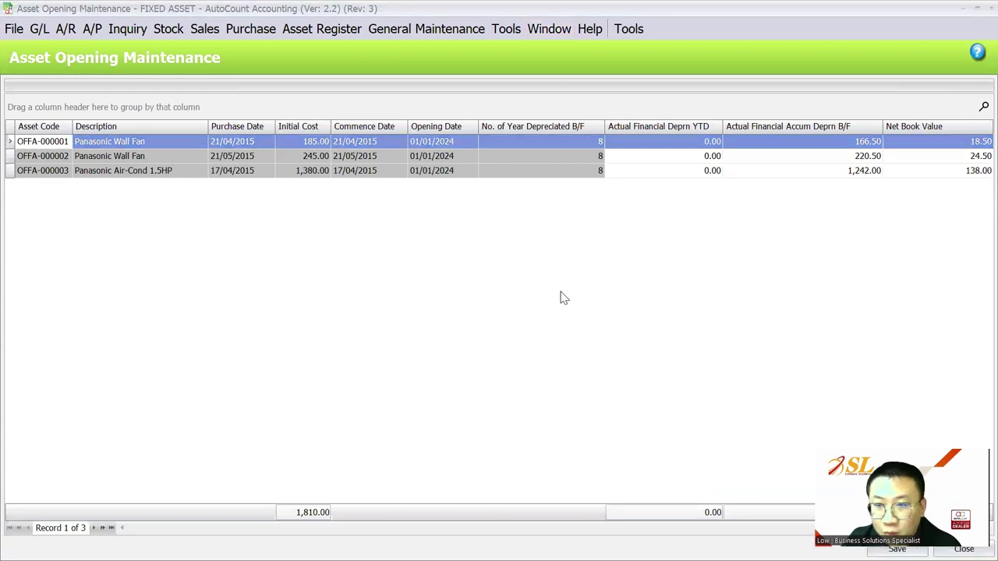
{"action": "left_click", "coordinate": [770, 155]}
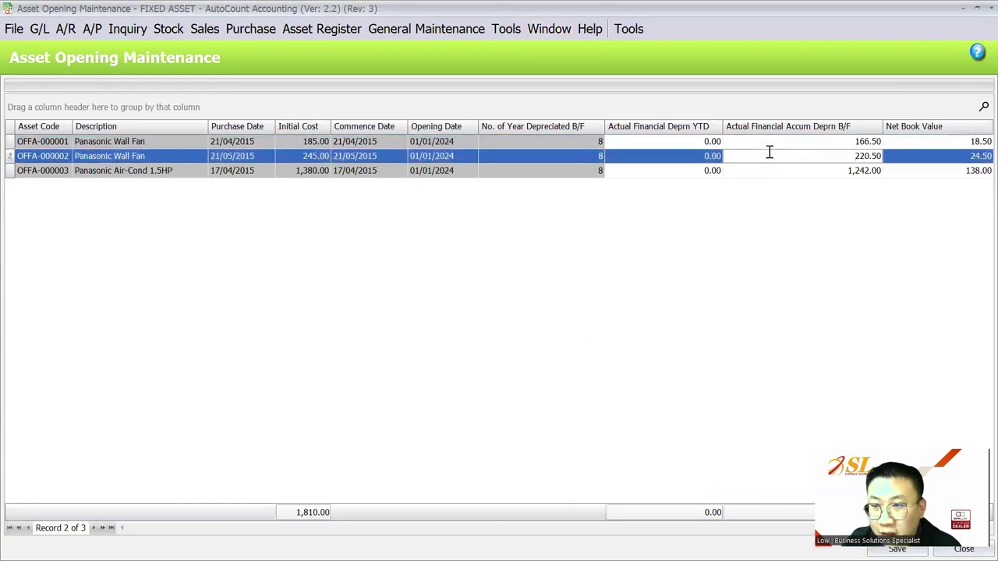
{"action": "left_click", "coordinate": [770, 169]}
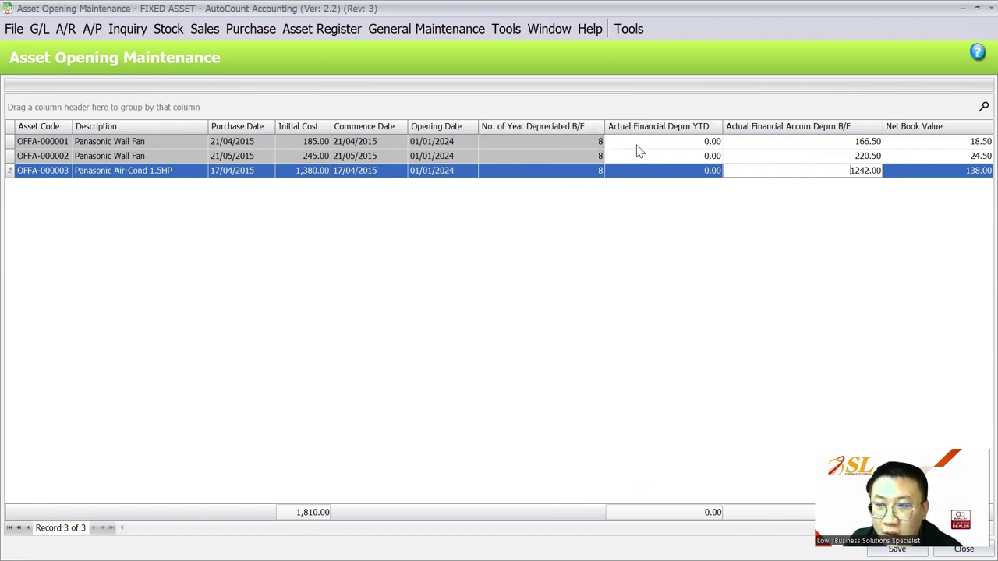
{"action": "left_click", "coordinate": [756, 142]}
{"action": "left_click", "coordinate": [668, 140]}
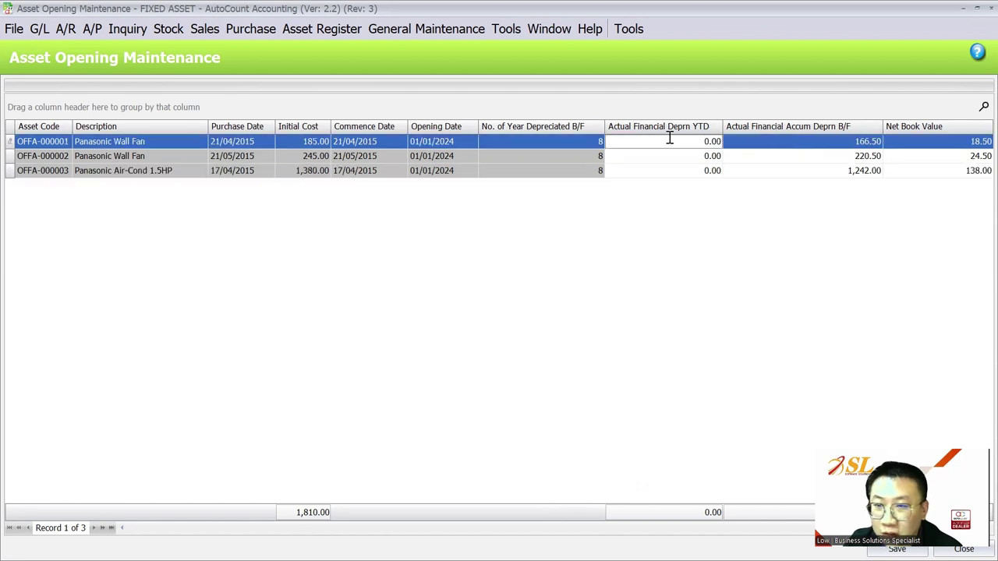
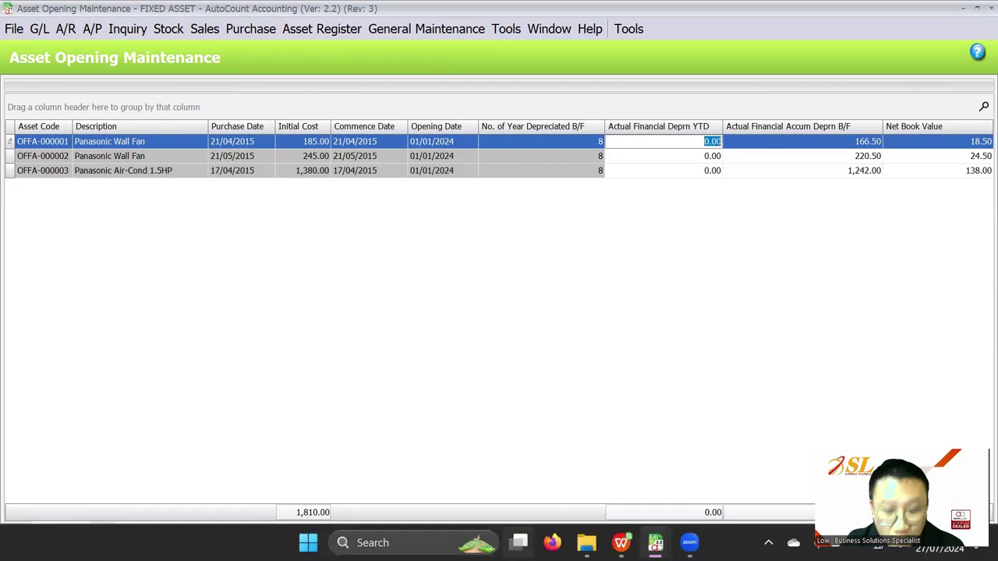
{"action": "left_click", "coordinate": [622, 543]}
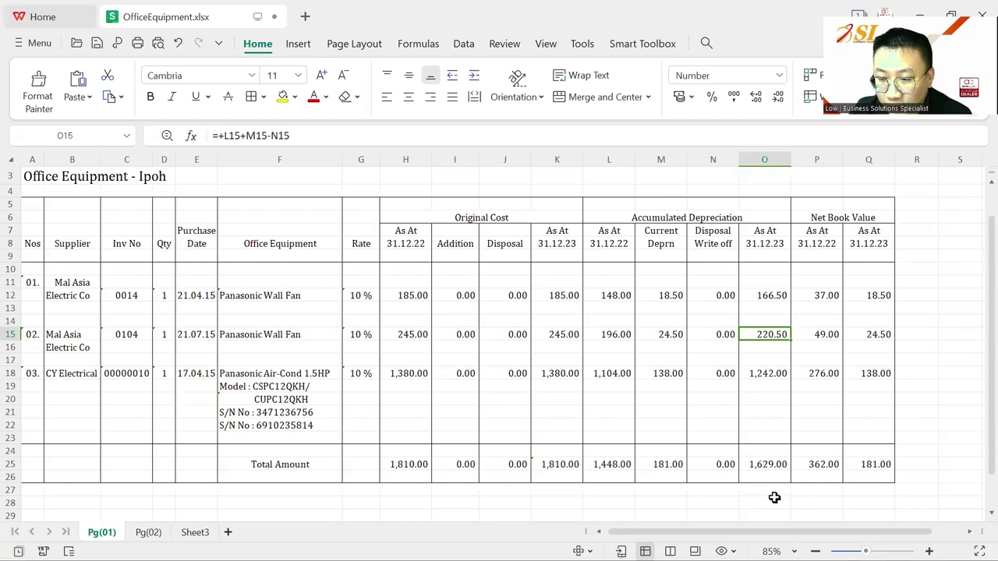
{"action": "mouse_move", "coordinate": [655, 540]}
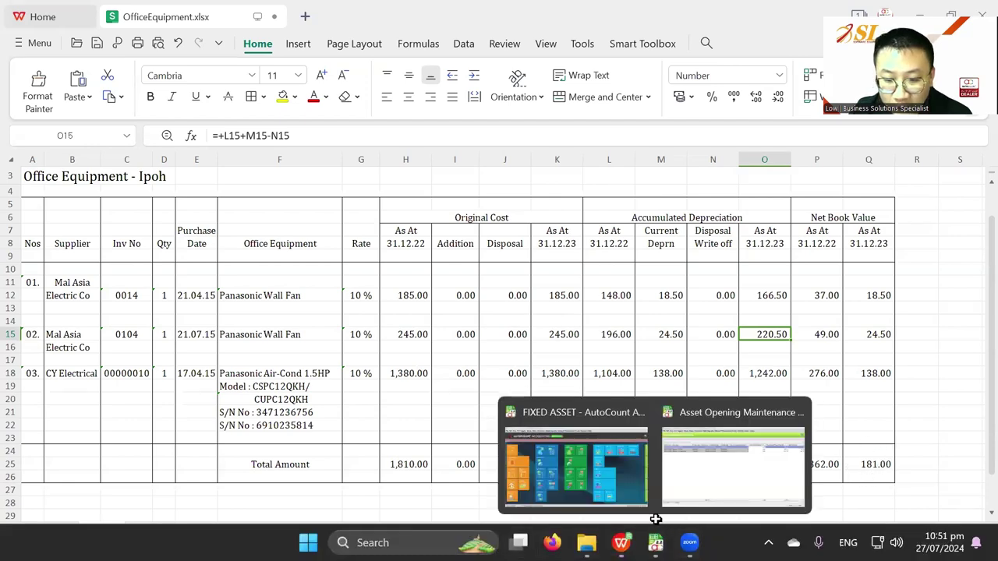
{"action": "left_click", "coordinate": [704, 474]}
List the assets in Depreciation Posting for financial date 31/12/2023 and select them all.
{"action": "left_click", "coordinate": [304, 35]}
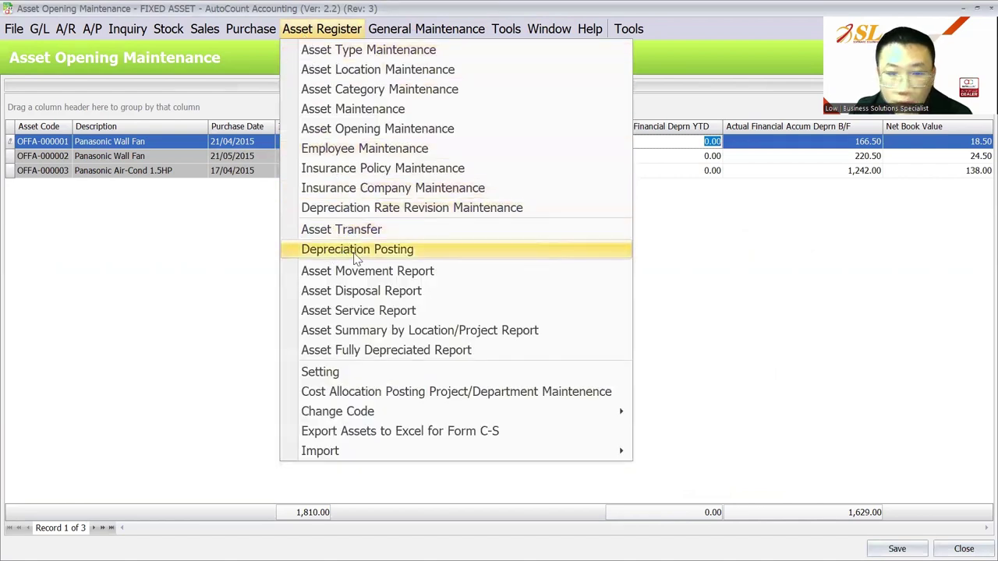
{"action": "left_click", "coordinate": [355, 250]}
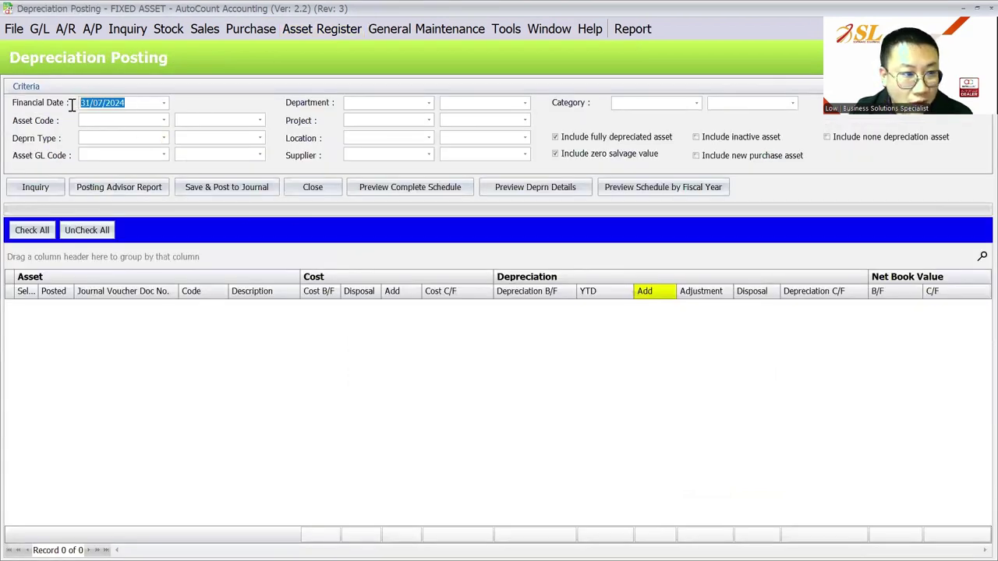
{"action": "type", "text": "31122"}
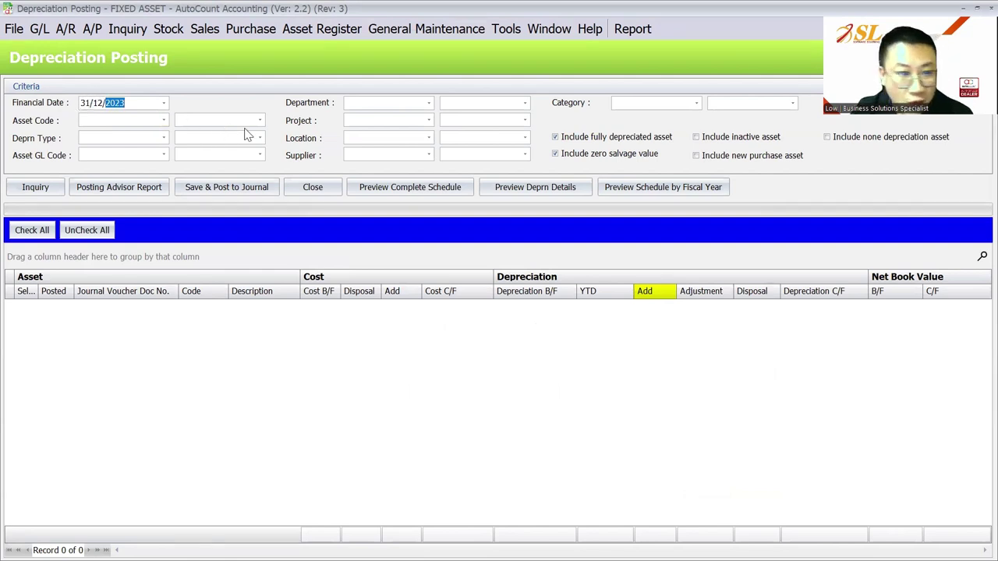
{"action": "left_click", "coordinate": [357, 136]}
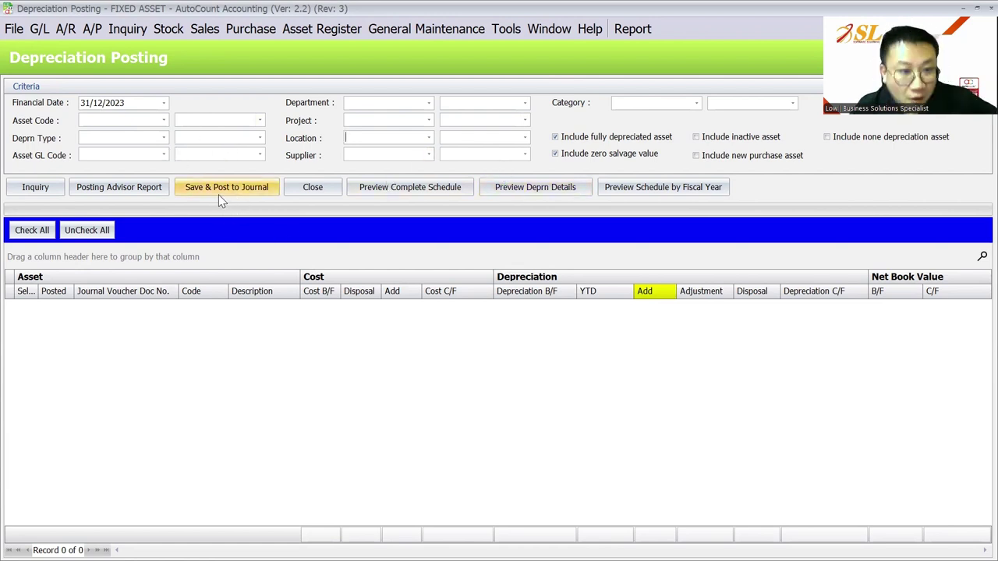
{"action": "left_click", "coordinate": [36, 190]}
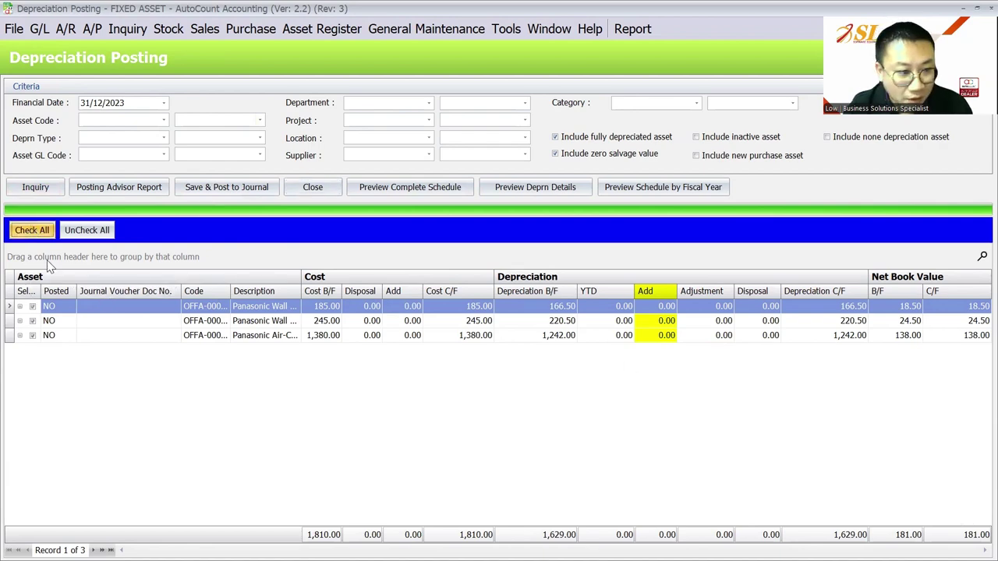
Compare the depreciation posting list with OfficeEquipment.xlsx and preview the complete depreciation schedule through to the Panasonic Air-Cond.
{"action": "key", "text": "alt+Tab"}
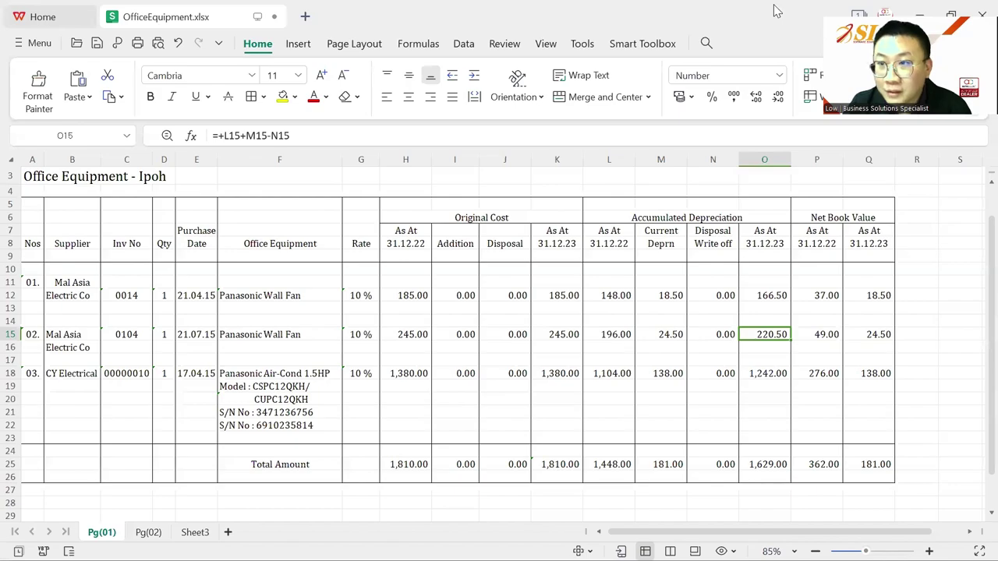
{"action": "key", "text": "alt+Tab"}
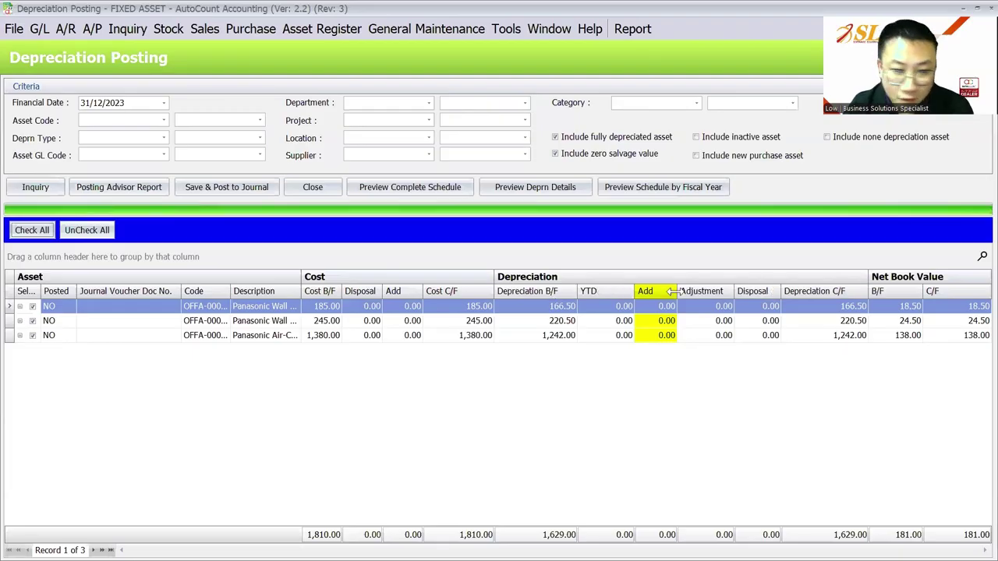
{"action": "right_click", "coordinate": [605, 288]}
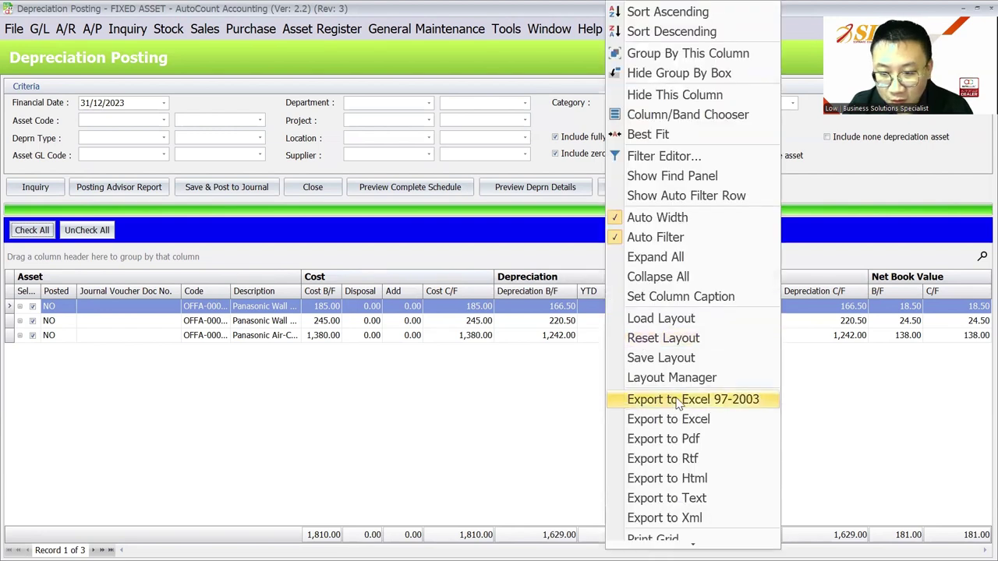
{"action": "left_click", "coordinate": [474, 408]}
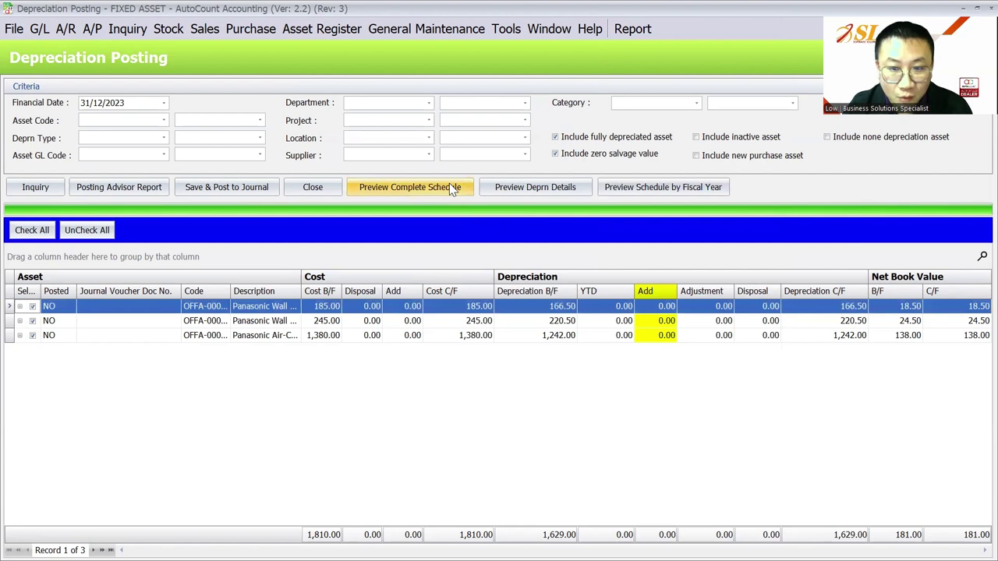
{"action": "left_click", "coordinate": [452, 189]}
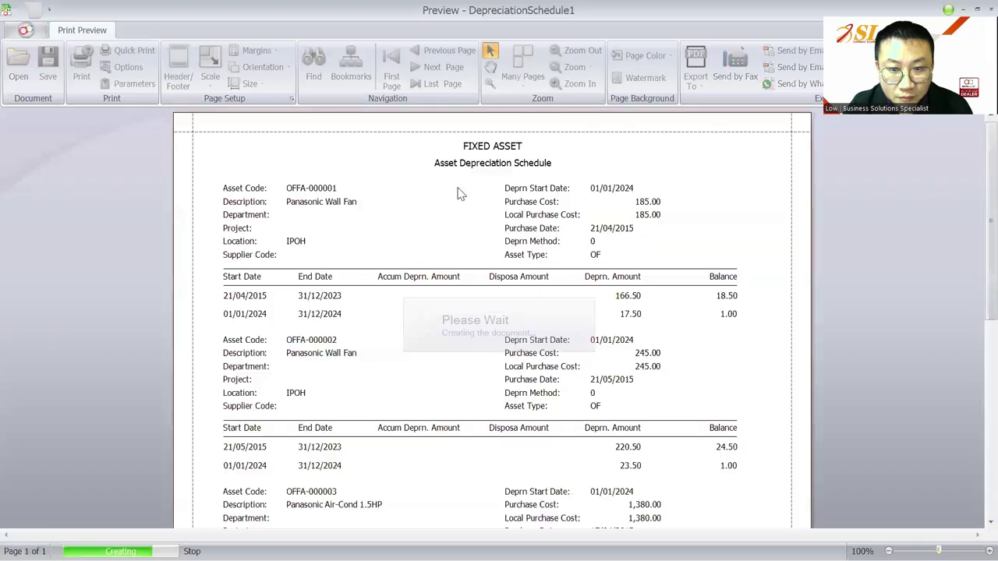
{"action": "scroll", "coordinate": [568, 284], "scroll_direction": "down", "scroll_amount": 5}
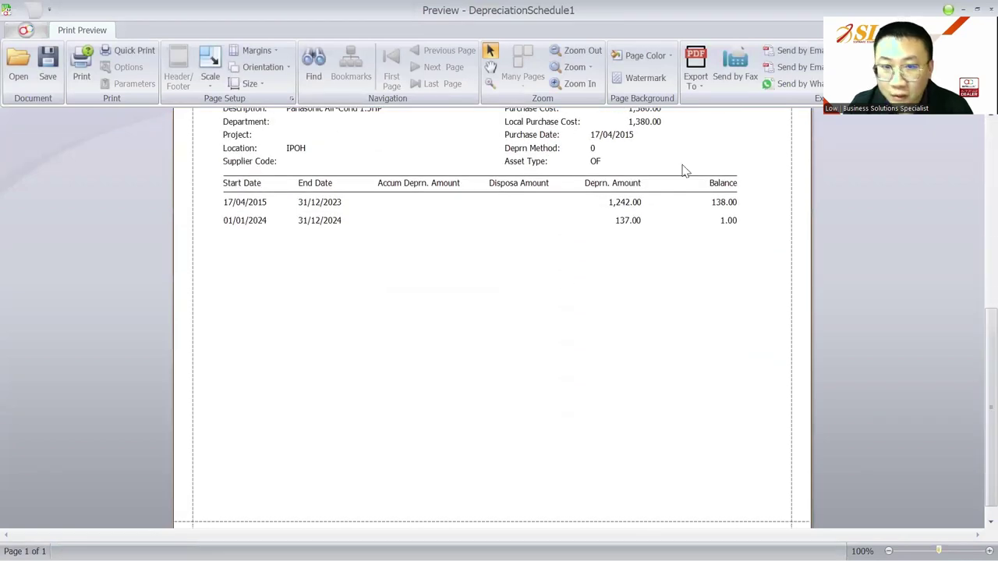
Close the complete schedule preview, preview the Deprn Details Listing-Year-End Depreciation Schedule report and return to Depreciation Posting.
{"action": "scroll", "coordinate": [684, 170], "scroll_direction": "up", "scroll_amount": 2}
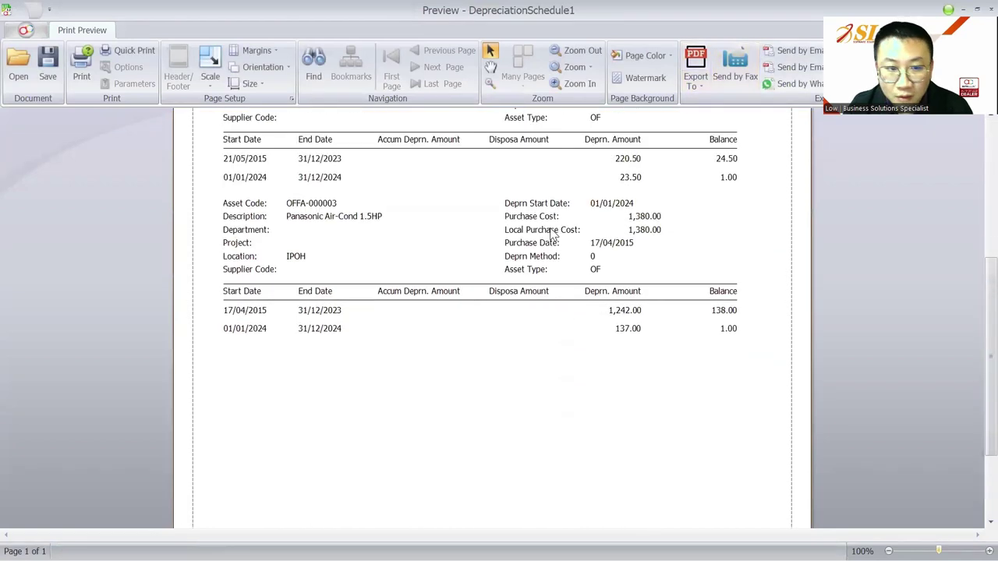
{"action": "left_click", "coordinate": [990, 8]}
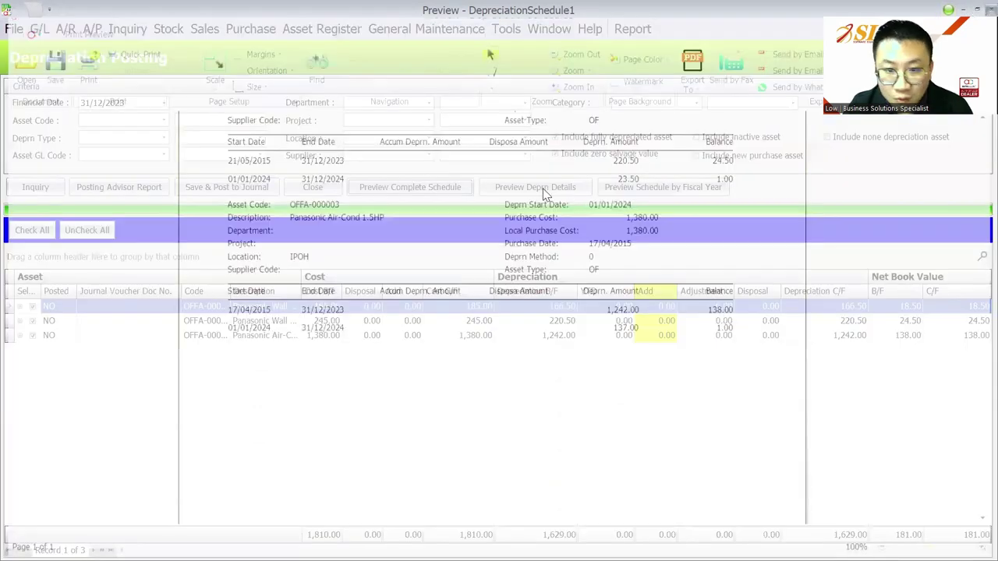
{"action": "left_click", "coordinate": [544, 193]}
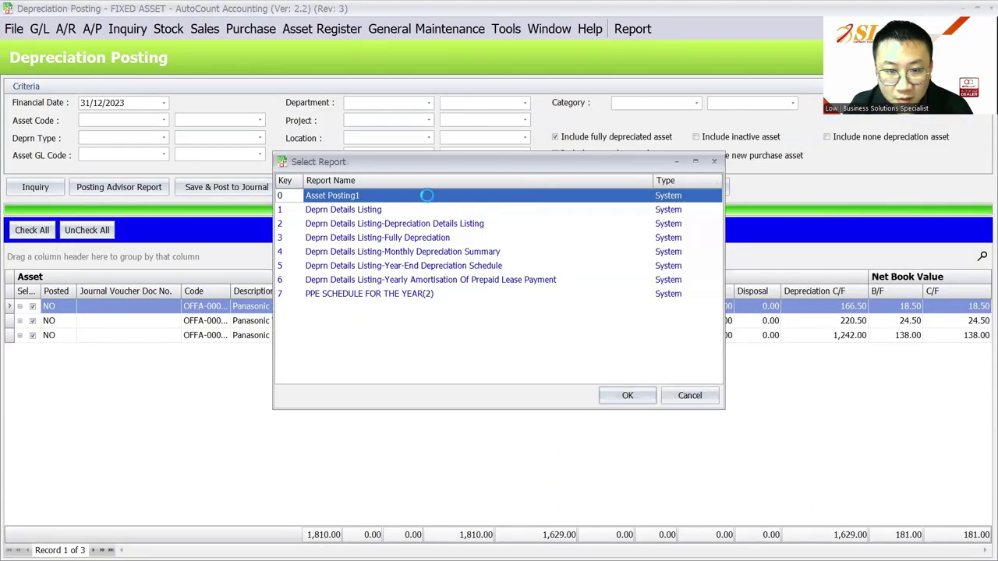
{"action": "left_click", "coordinate": [427, 238]}
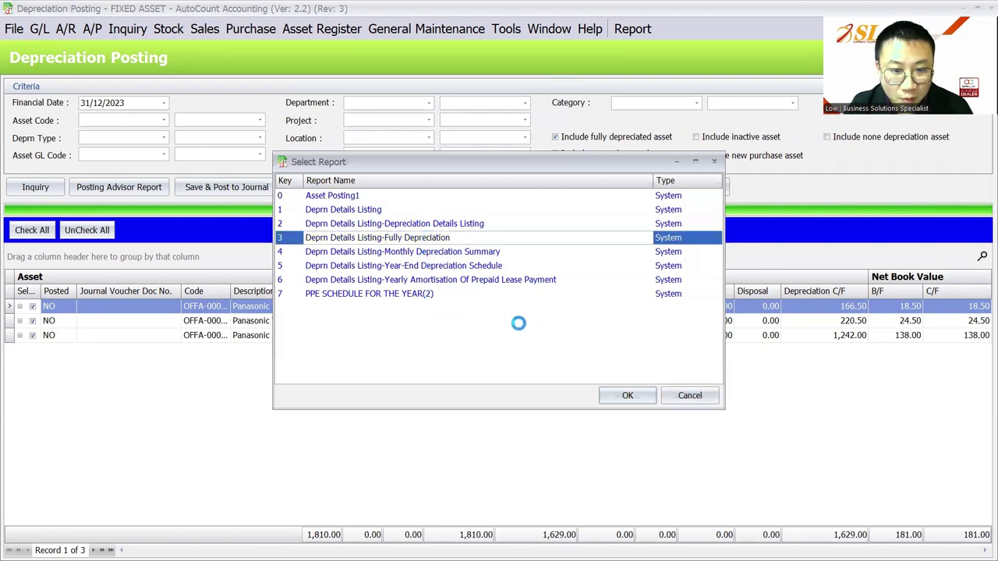
{"action": "left_click", "coordinate": [476, 253]}
{"action": "left_click", "coordinate": [476, 265]}
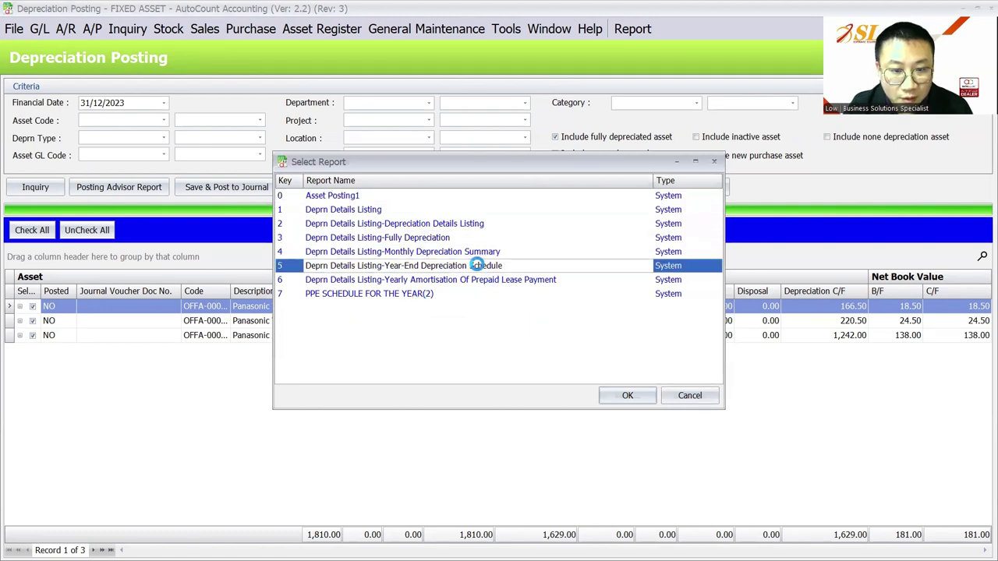
{"action": "left_click", "coordinate": [621, 392]}
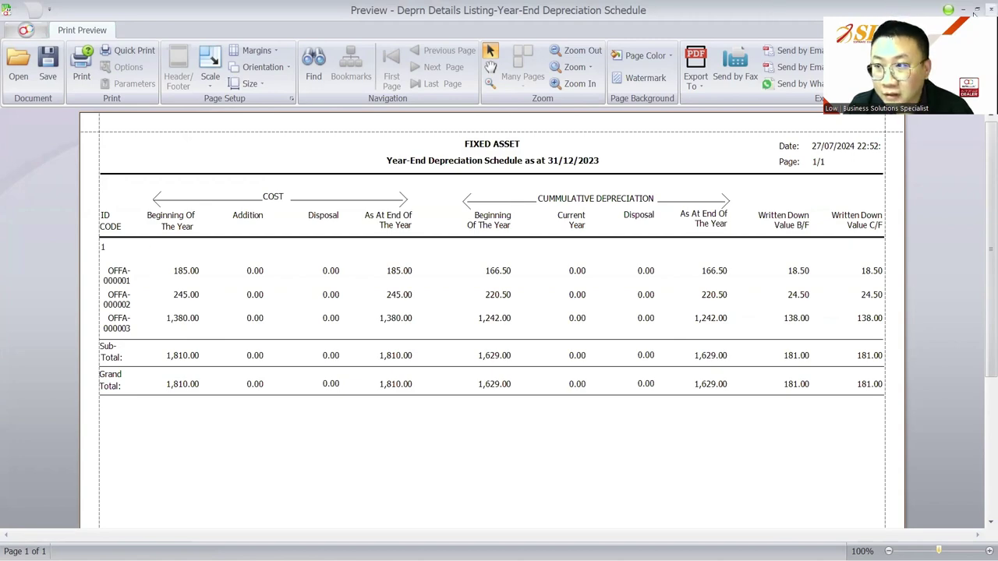
{"action": "key", "text": "Escape"}
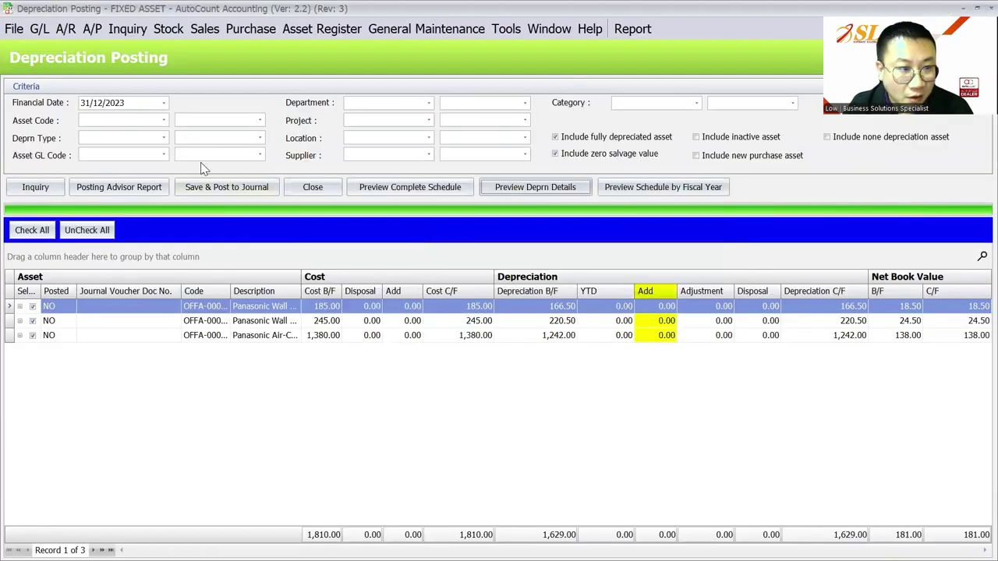
Set the financial date for depreciation posting to 31/01/2024.
{"action": "left_click_drag", "start_coordinate": [145, 102], "coordinate": [57, 103]}
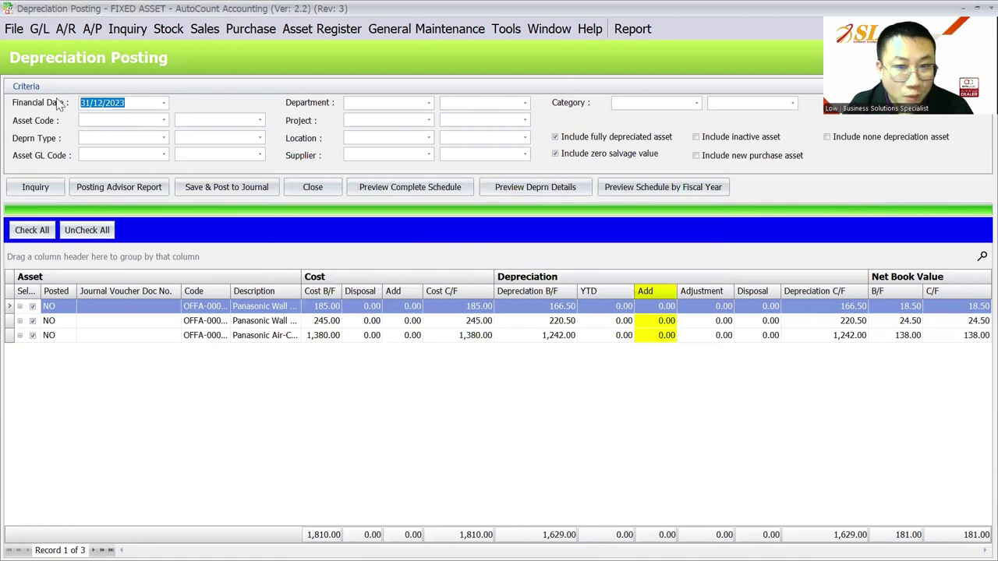
{"action": "type", "text": "0101"}
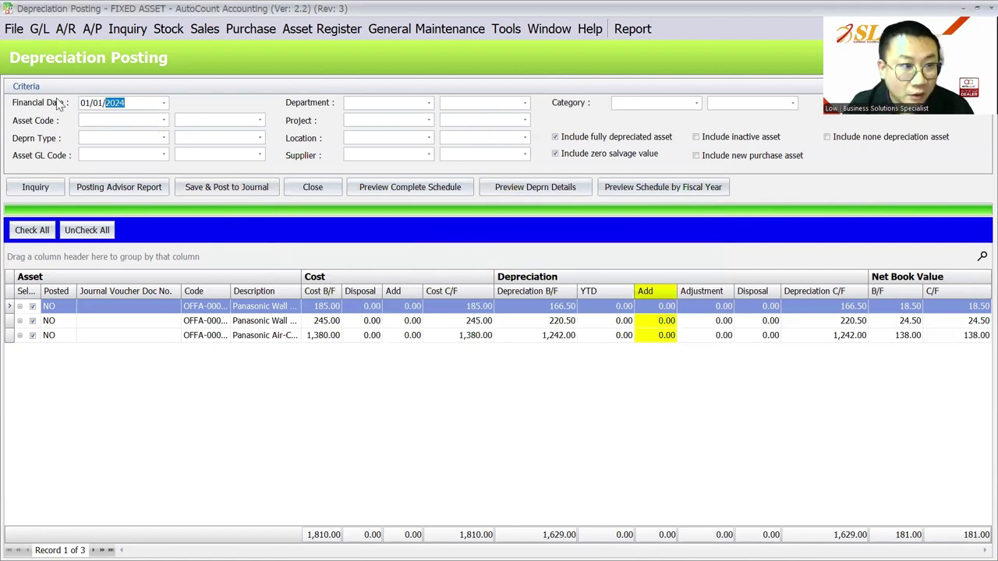
{"action": "left_click", "coordinate": [85, 102]}
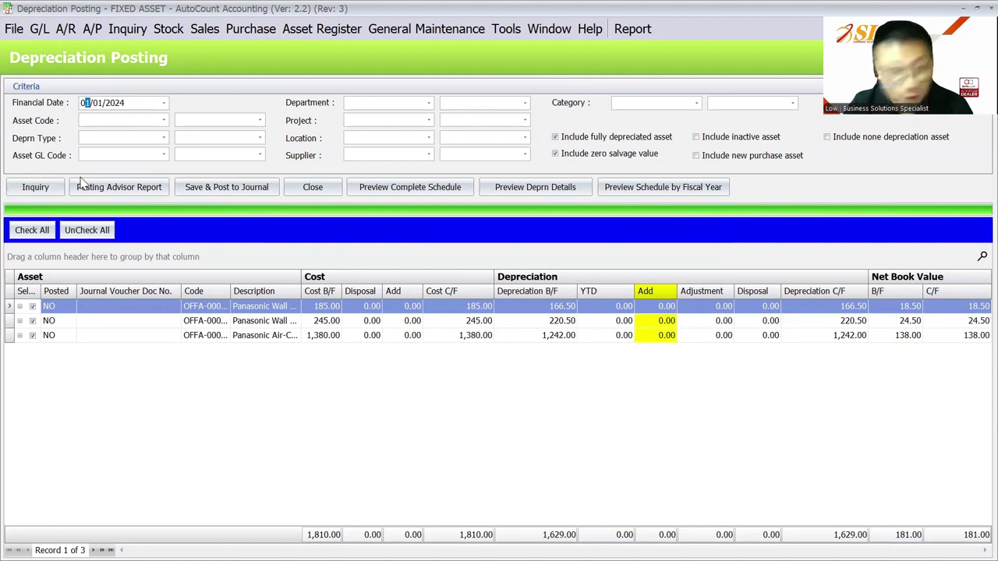
{"action": "type", "text": "31"}
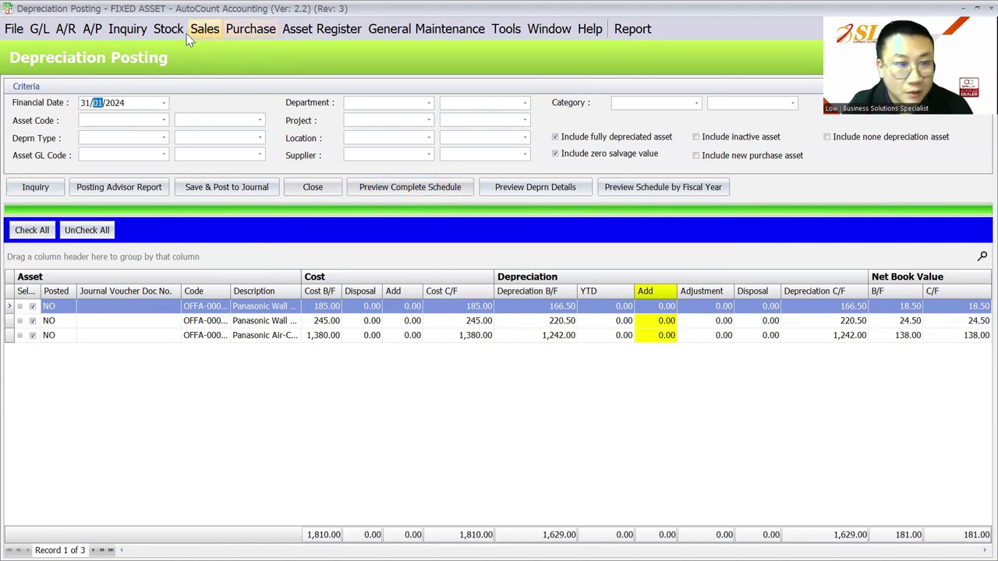
Examine the 2024 monthly depreciation schedule of wall fan OFFA-000001 in Asset Maintenance through December, and close the asset.
{"action": "left_click", "coordinate": [321, 29]}
{"action": "left_click", "coordinate": [367, 107]}
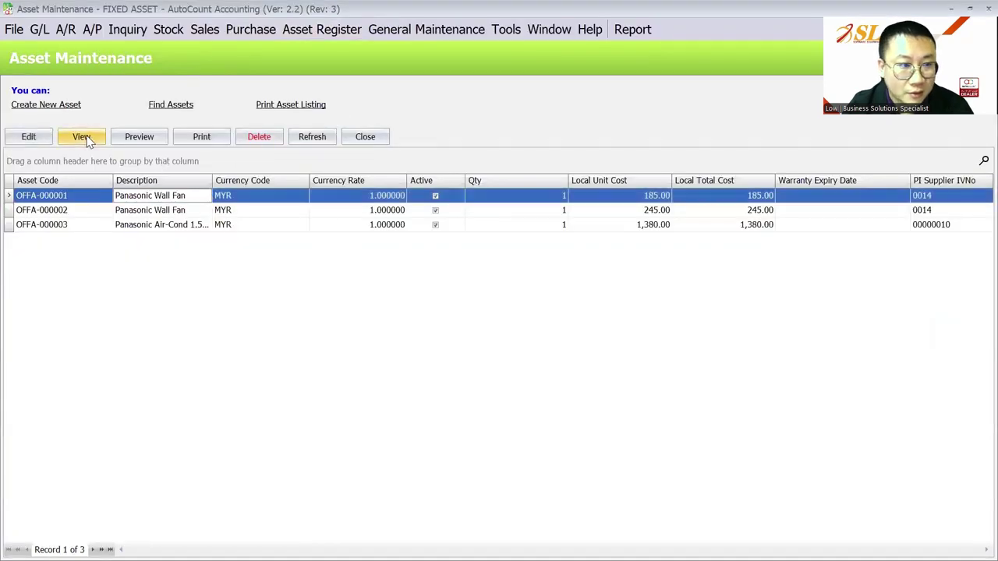
{"action": "left_click", "coordinate": [81, 136]}
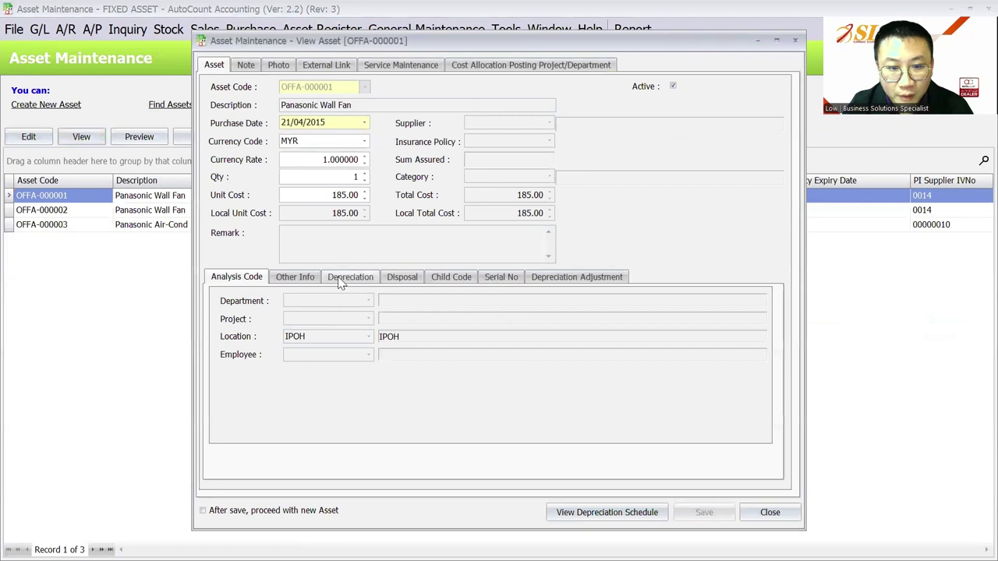
{"action": "left_click", "coordinate": [607, 512]}
{"action": "left_click", "coordinate": [447, 138]}
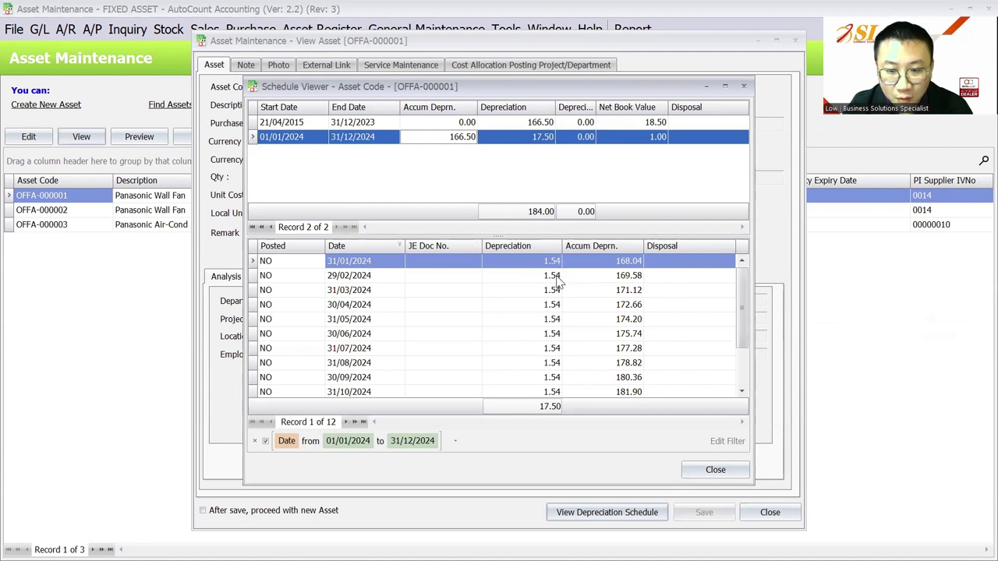
{"action": "scroll", "coordinate": [556, 343], "scroll_direction": "down", "scroll_amount": 3}
{"action": "left_click", "coordinate": [552, 382]}
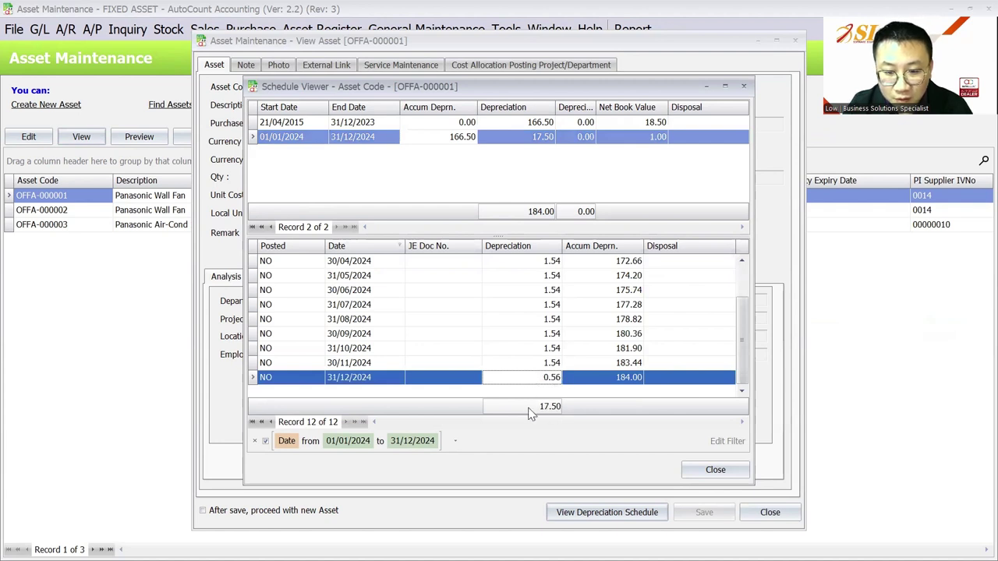
{"action": "left_click", "coordinate": [729, 471]}
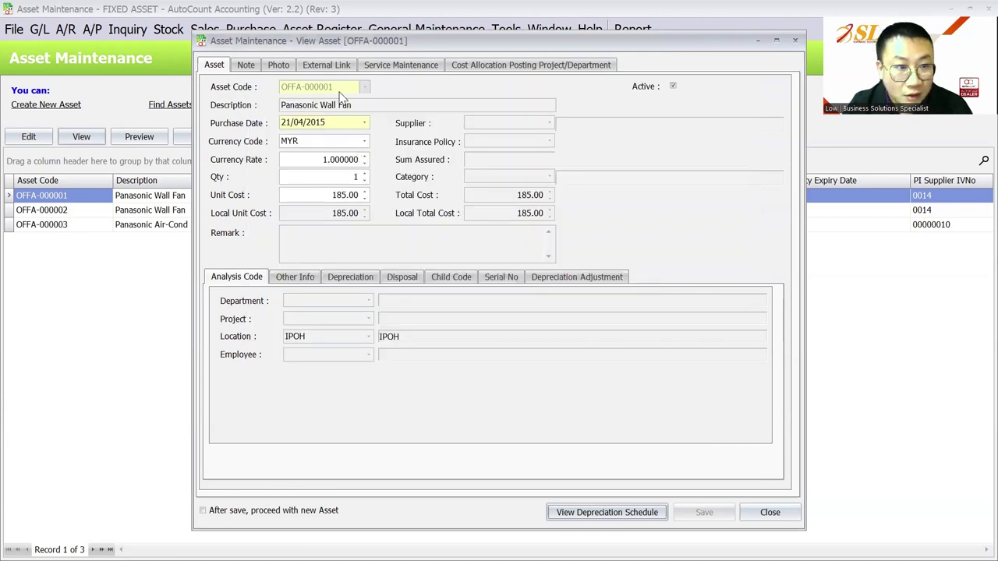
{"action": "left_click", "coordinate": [794, 39]}
Examine the Panasonic Air-Cond 1.5HP's 2024 depreciation schedule, compare December's amount with the other months, and close the asset.
{"action": "left_click", "coordinate": [592, 226]}
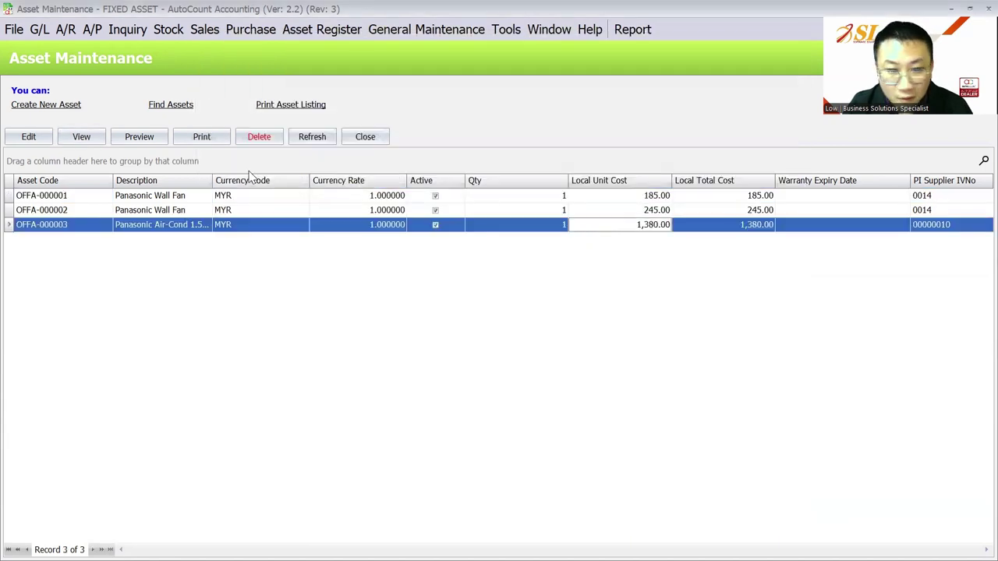
{"action": "left_click", "coordinate": [81, 137]}
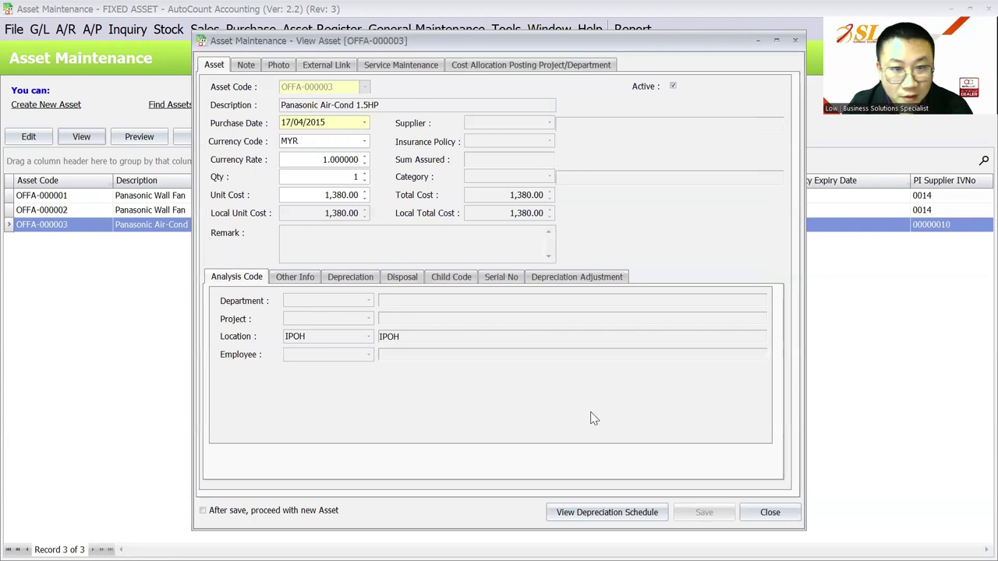
{"action": "left_click", "coordinate": [577, 515]}
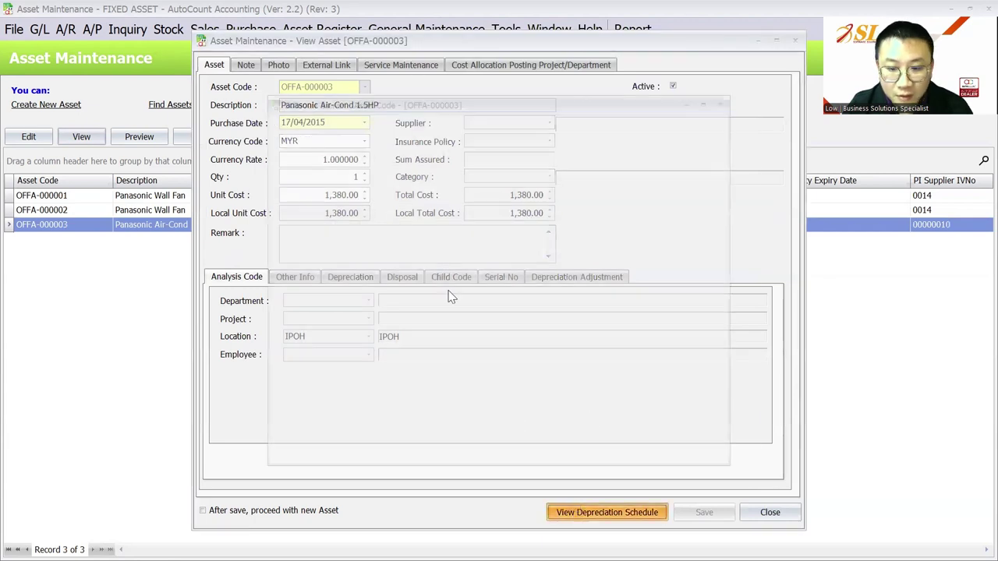
{"action": "left_click", "coordinate": [442, 138]}
{"action": "scroll", "coordinate": [524, 287], "scroll_direction": "down", "scroll_amount": 2}
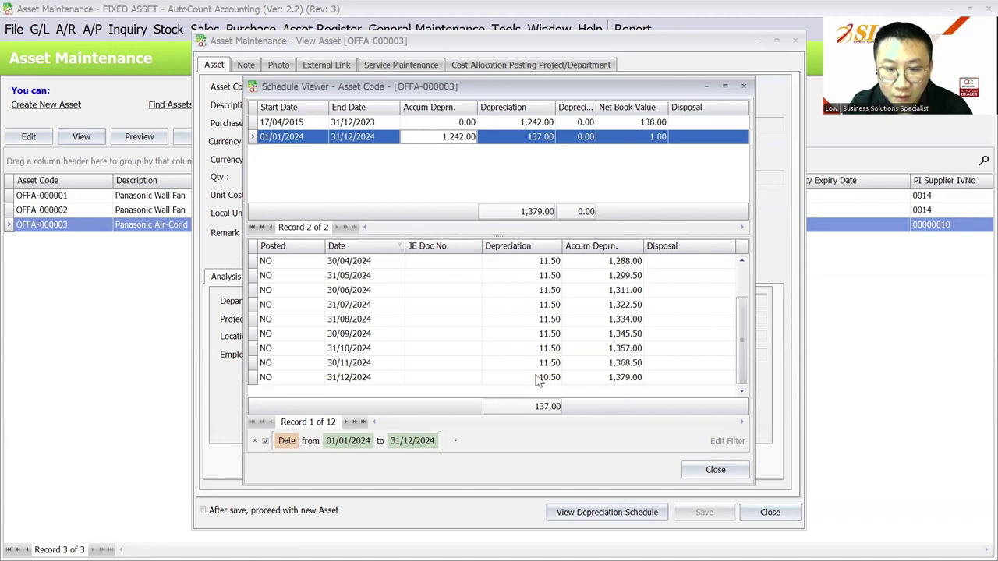
{"action": "scroll", "coordinate": [535, 380], "scroll_direction": "up", "scroll_amount": 2}
{"action": "scroll", "coordinate": [535, 371], "scroll_direction": "down", "scroll_amount": 2}
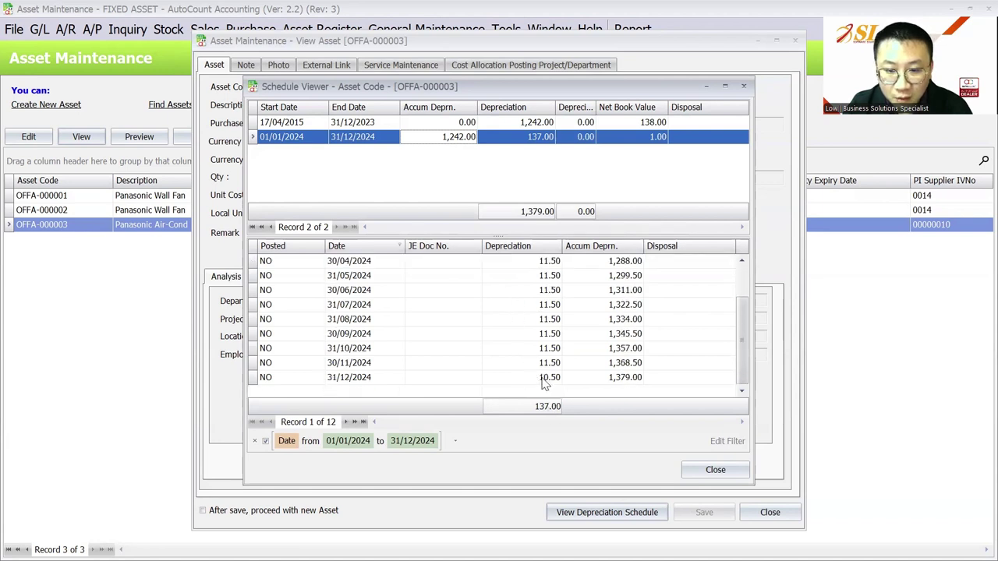
{"action": "left_click", "coordinate": [545, 380]}
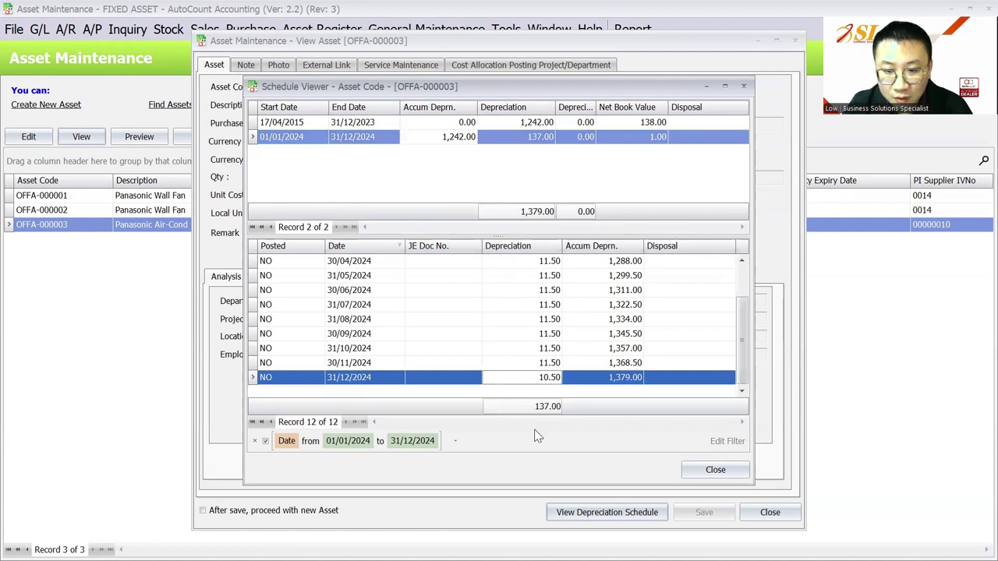
{"action": "scroll", "coordinate": [563, 365], "scroll_direction": "up", "scroll_amount": 1}
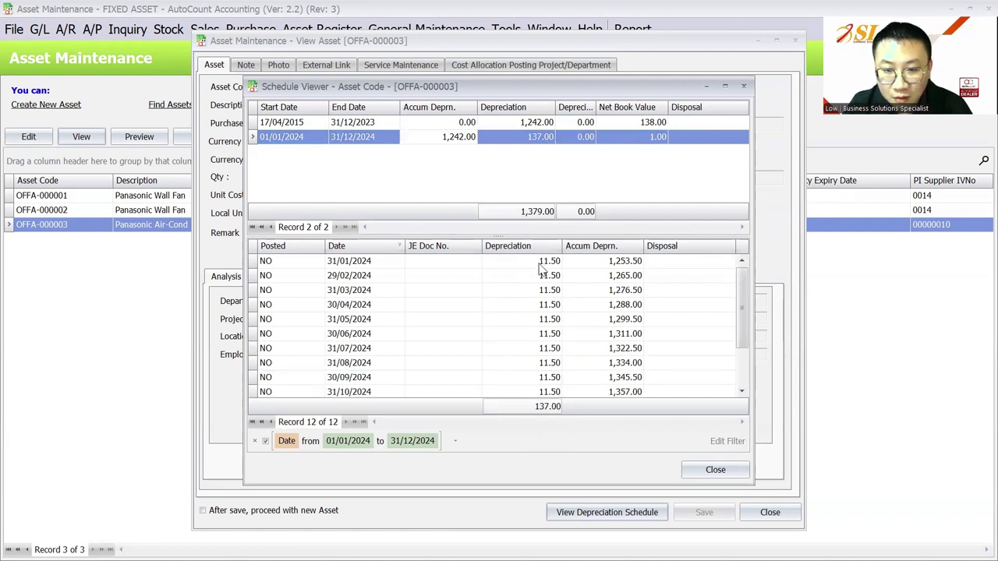
{"action": "scroll", "coordinate": [553, 345], "scroll_direction": "down", "scroll_amount": 1}
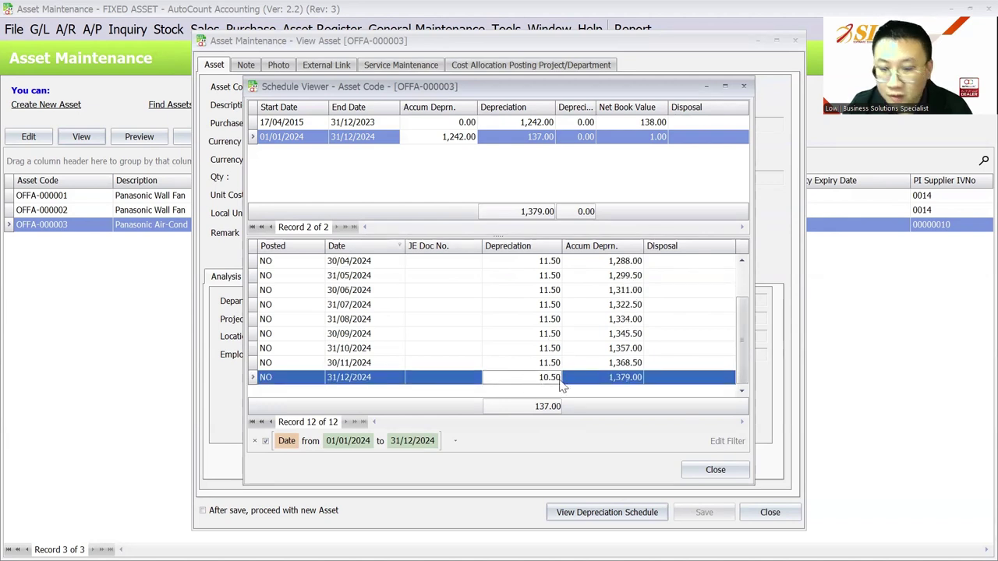
{"action": "scroll", "coordinate": [563, 380], "scroll_direction": "up", "scroll_amount": 1}
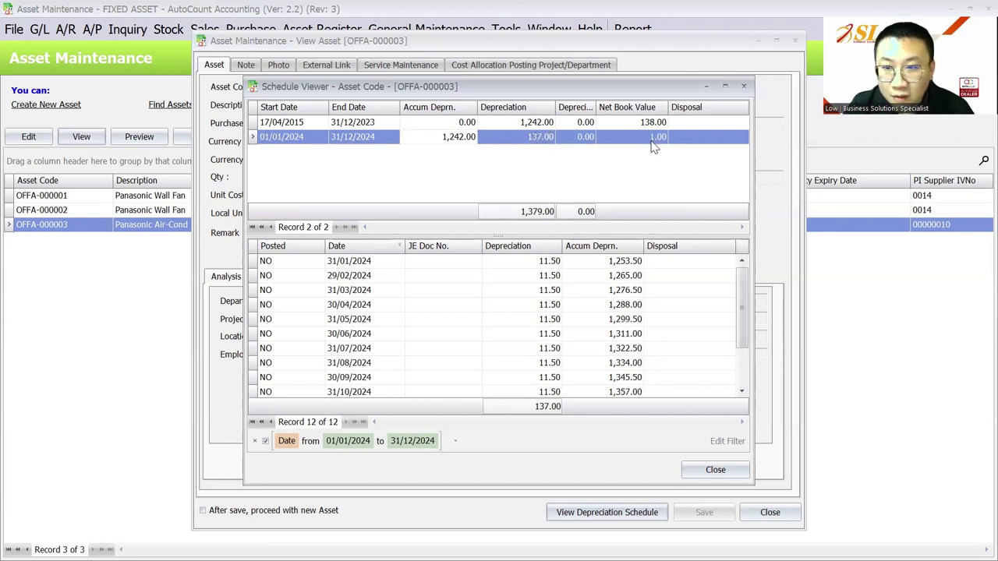
{"action": "left_click", "coordinate": [730, 466]}
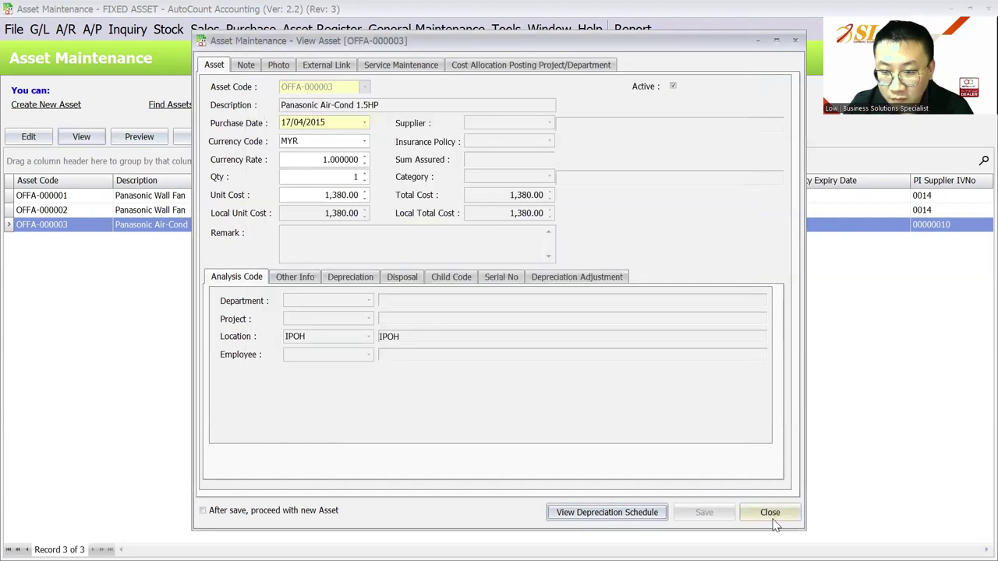
{"action": "left_click", "coordinate": [769, 512]}
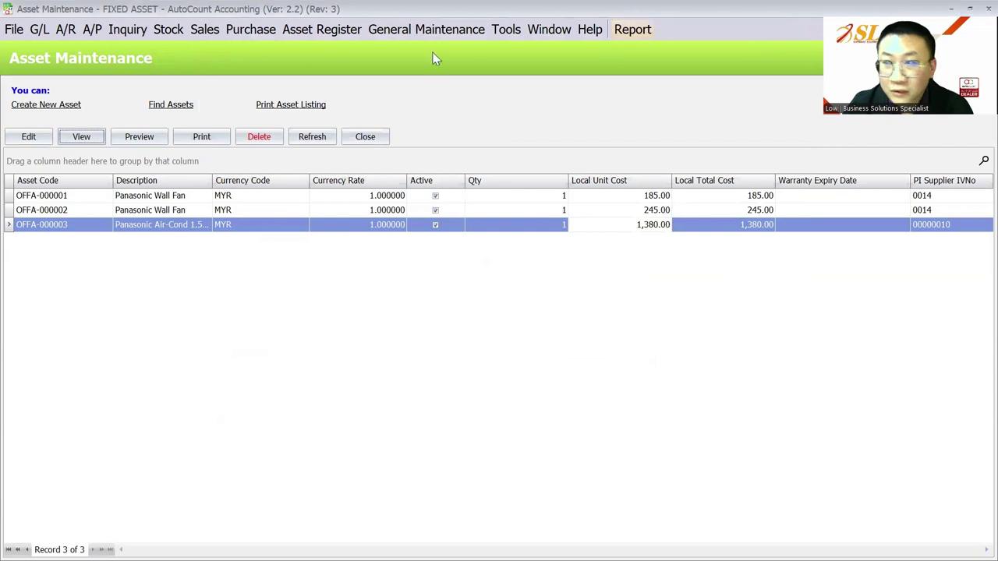
Post the three selected assets' depreciation for 31/01/2024 to the journal from Depreciation Posting and view the resulting journal entry.
{"action": "left_click", "coordinate": [306, 35]}
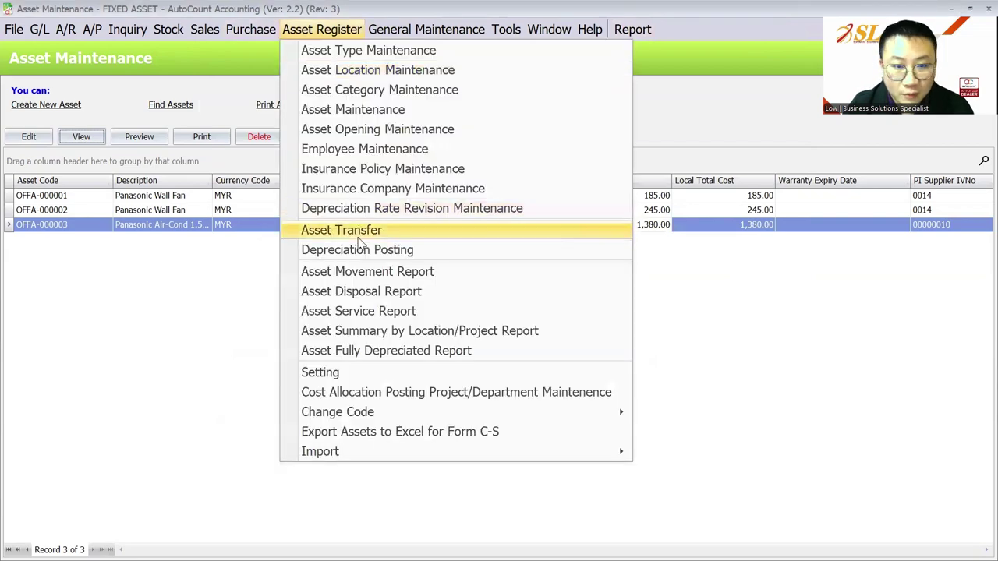
{"action": "left_click", "coordinate": [369, 259]}
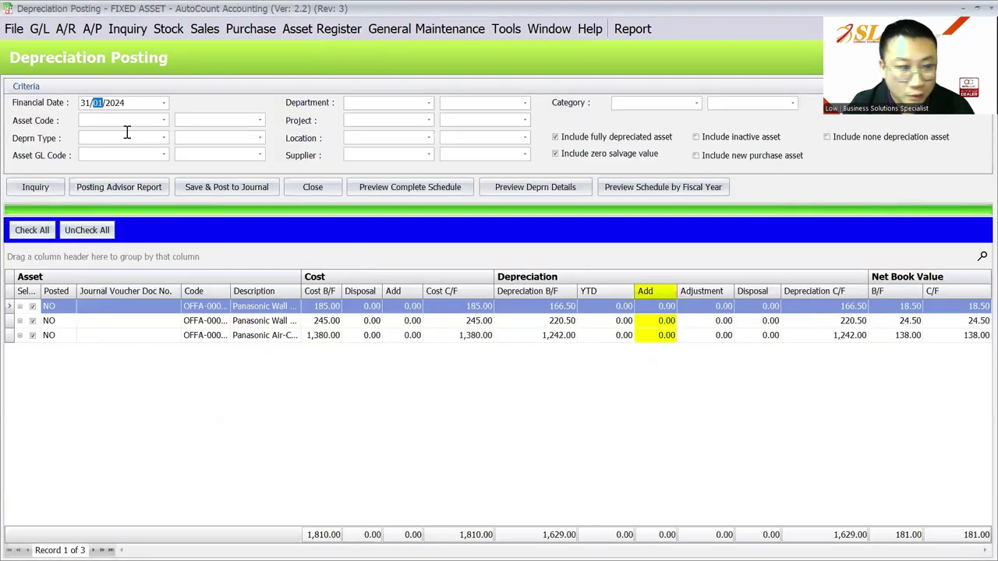
{"action": "left_click_drag", "start_coordinate": [132, 103], "coordinate": [79, 104]}
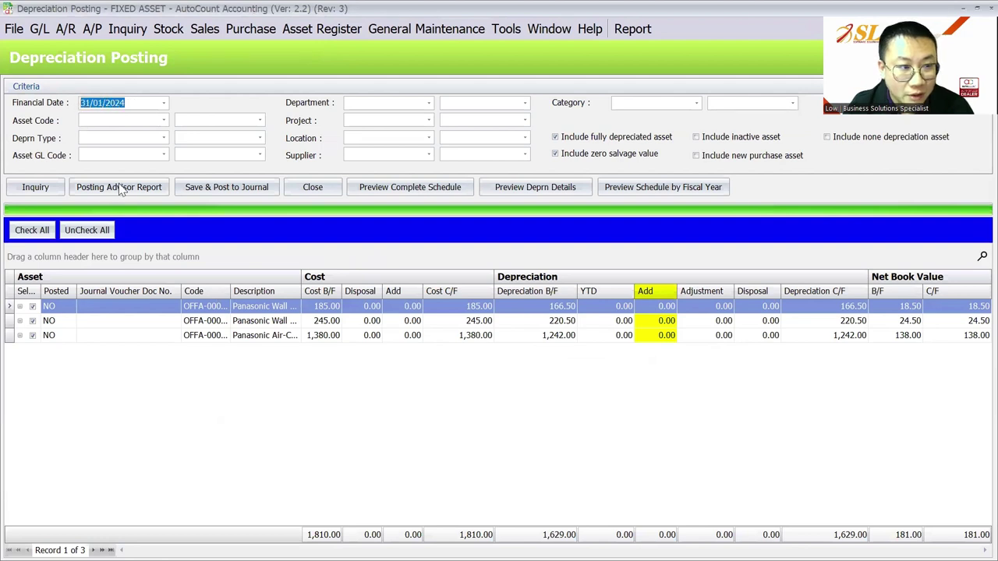
{"action": "left_click", "coordinate": [234, 193]}
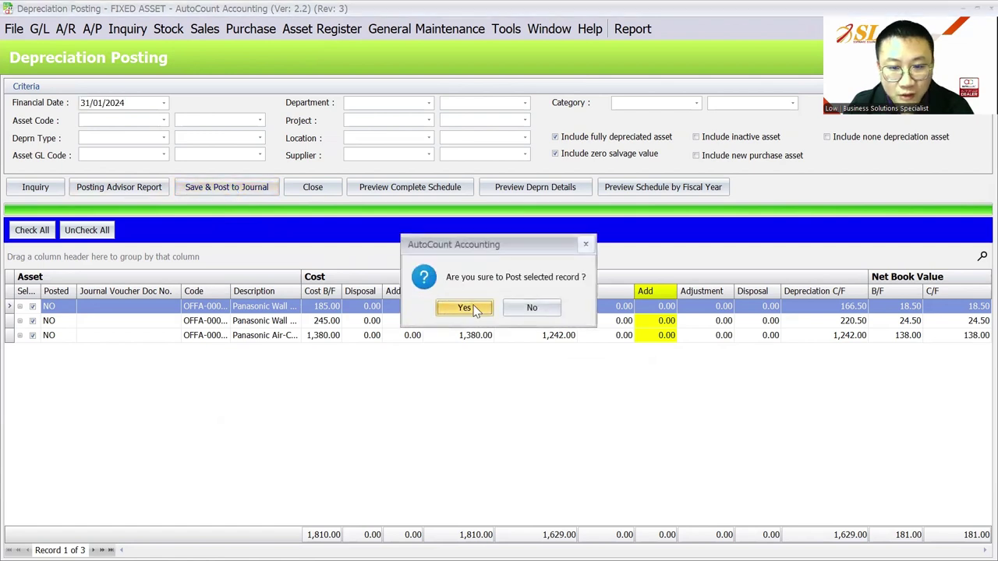
{"action": "left_click", "coordinate": [466, 308]}
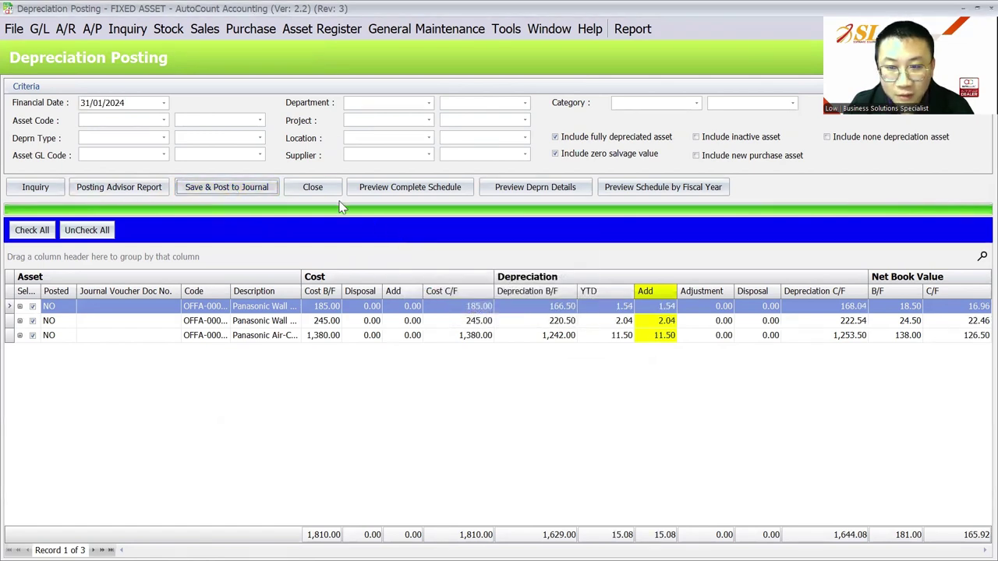
{"action": "left_click", "coordinate": [238, 192]}
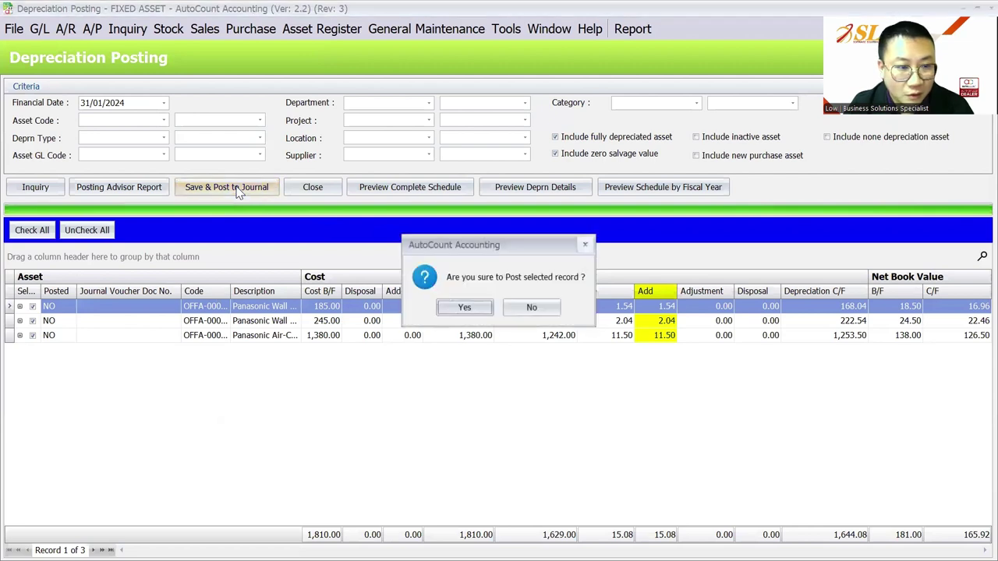
{"action": "left_click", "coordinate": [473, 308]}
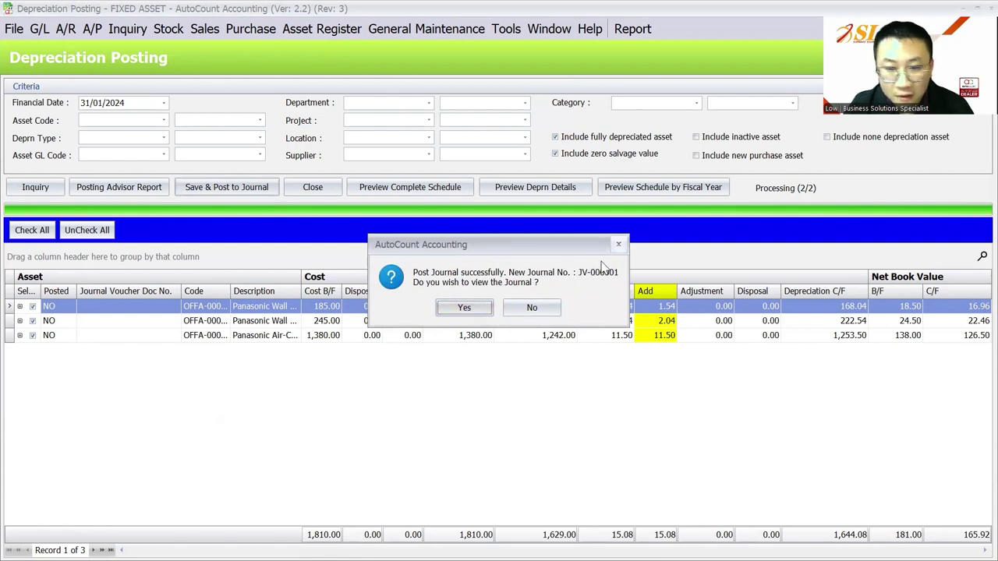
{"action": "left_click", "coordinate": [459, 307]}
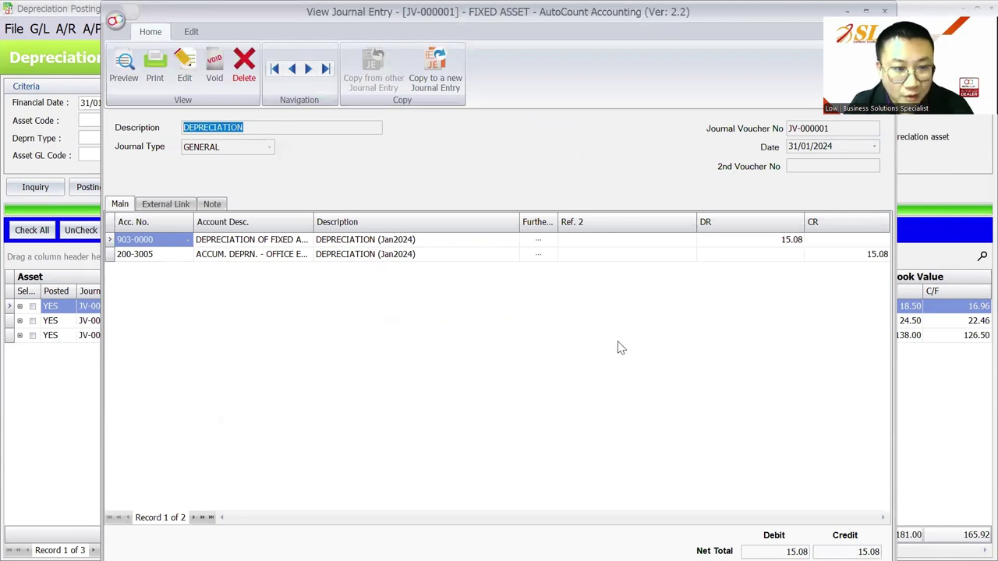
Widen the account description column of journal entry JV-000001 to show the full names, and close the entry and Depreciation Posting.
{"action": "left_click", "coordinate": [283, 242]}
{"action": "double_click", "coordinate": [313, 222]}
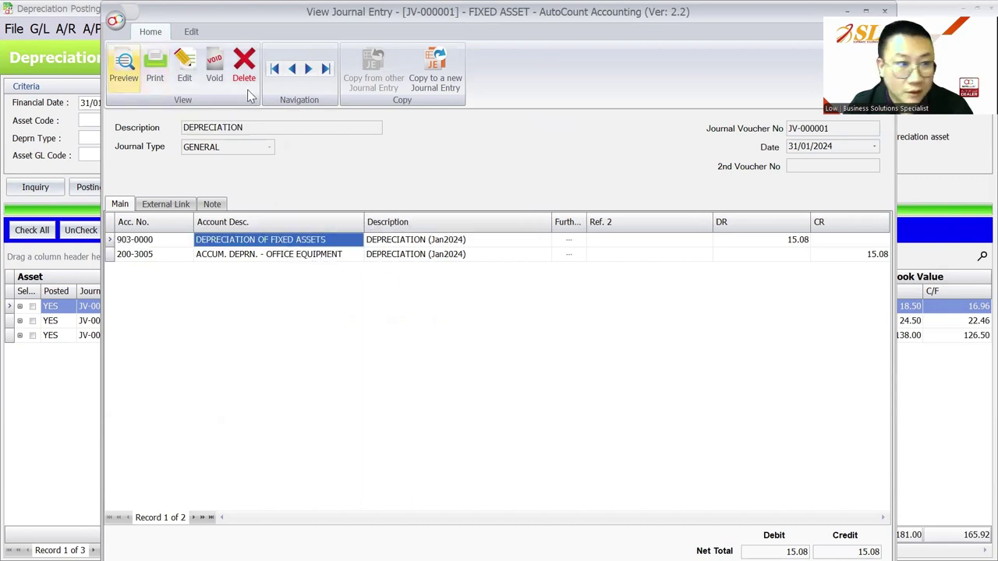
{"action": "double_click", "coordinate": [658, 28]}
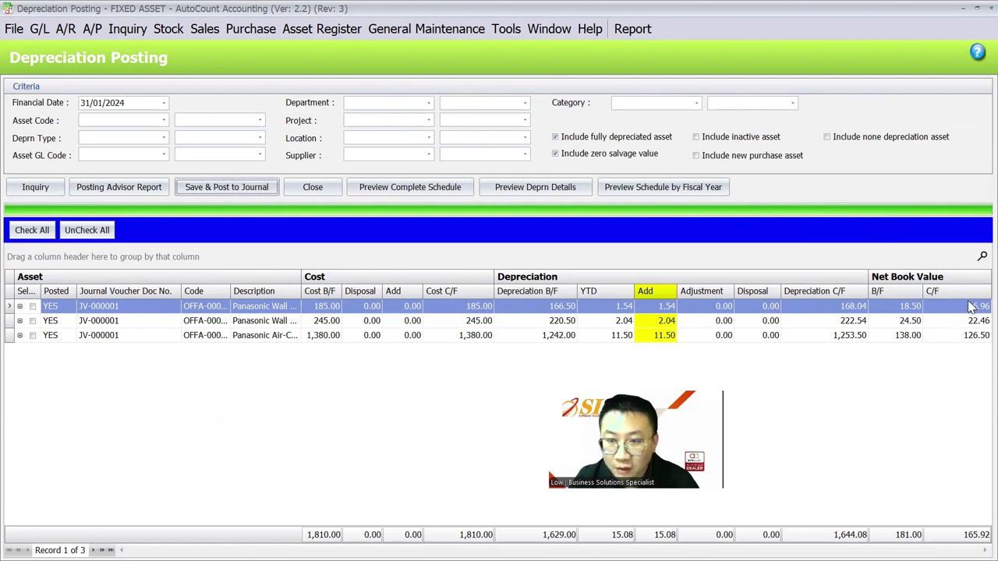
{"action": "left_click", "coordinate": [989, 8]}
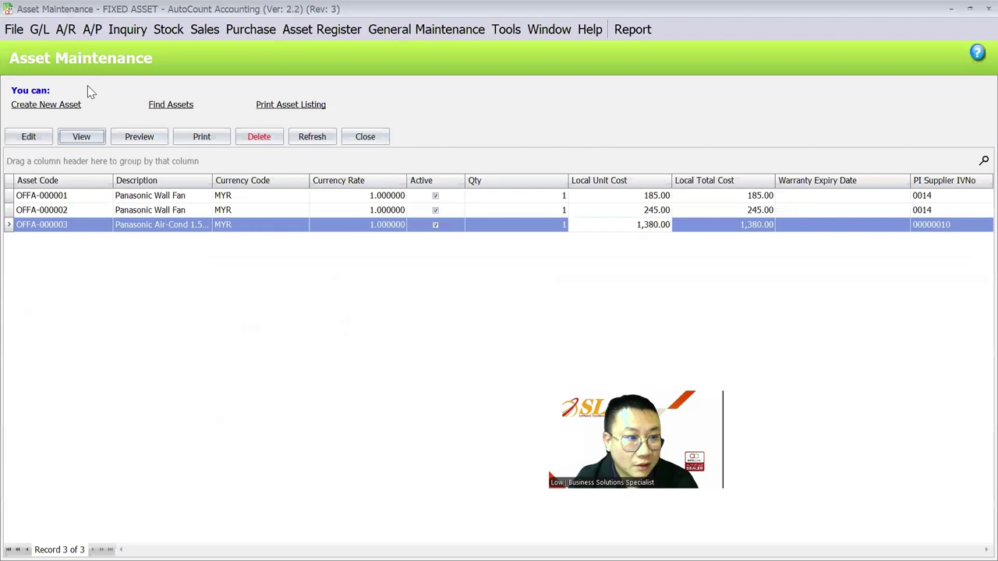
Open the general ledger's Journal Entry list and check the posted DEPRECIATION voucher dated 31/01/2024.
{"action": "left_click", "coordinate": [39, 30]}
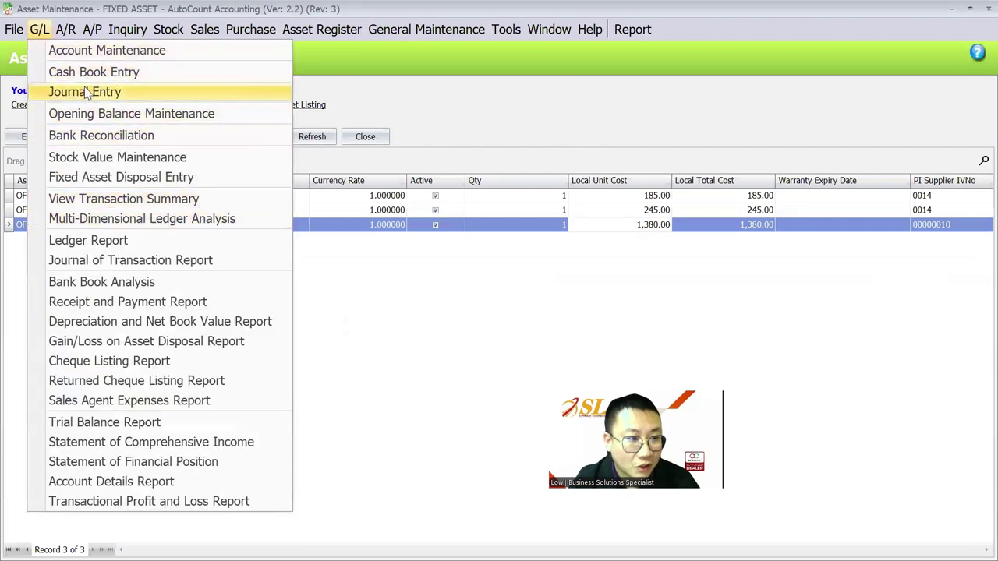
{"action": "left_click", "coordinate": [86, 92]}
{"action": "left_click", "coordinate": [792, 201]}
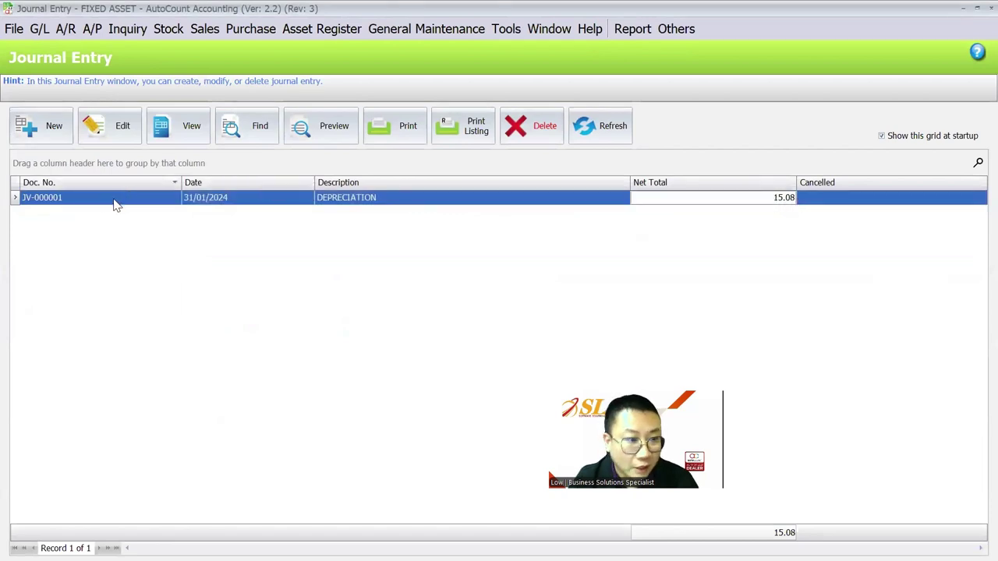
Preview the Statement of Financial Position as at 31/01/2024 and close the preview.
{"action": "left_click", "coordinate": [39, 29]}
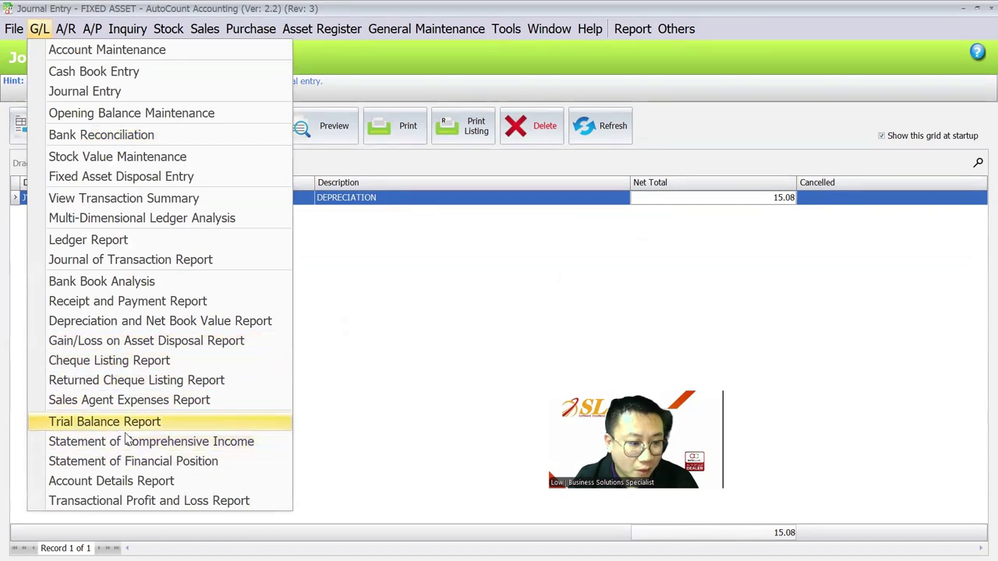
{"action": "left_click", "coordinate": [128, 462]}
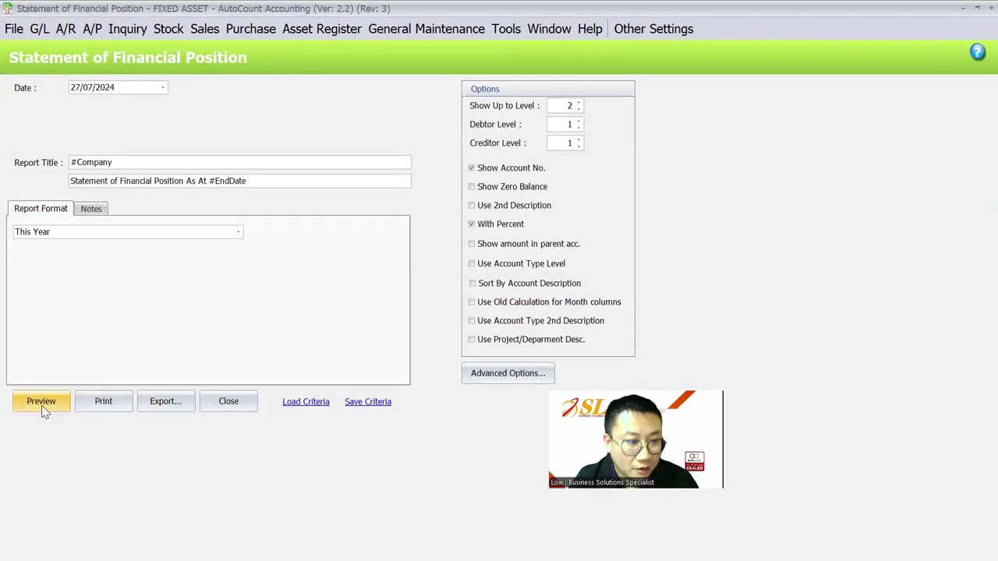
{"action": "left_click_drag", "start_coordinate": [98, 90], "coordinate": [11, 85]}
{"action": "type", "text": "31"}
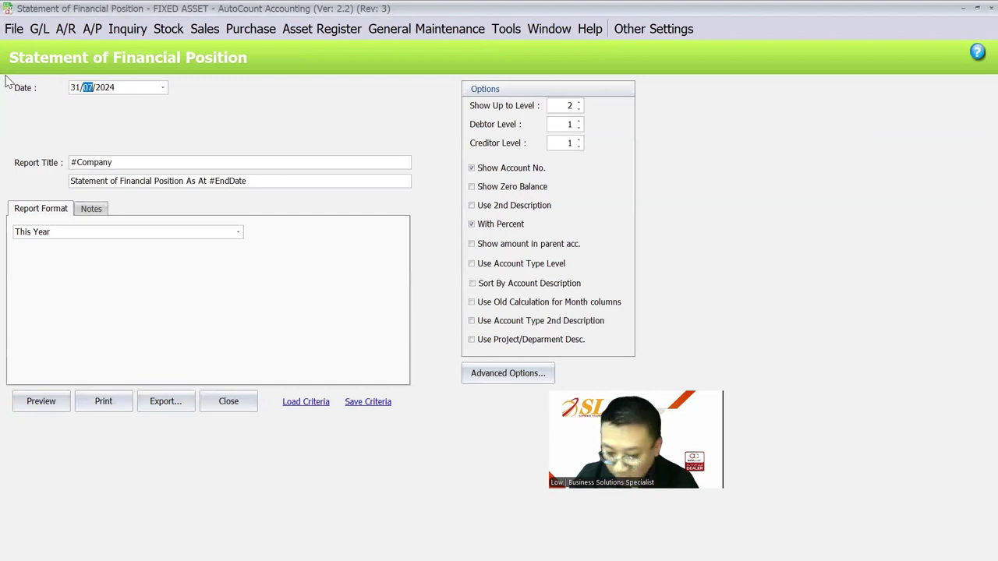
{"action": "type", "text": "01"}
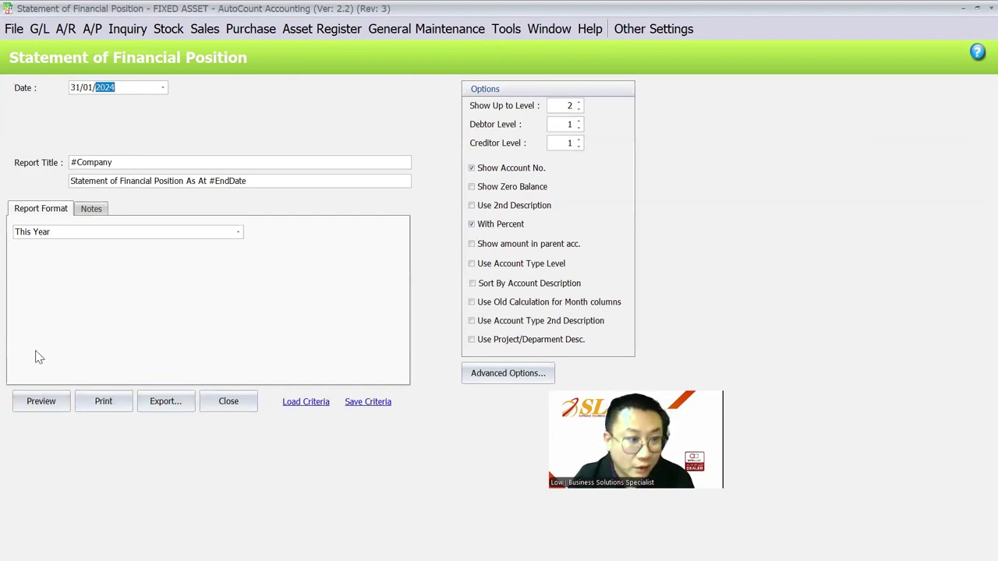
{"action": "left_click", "coordinate": [40, 401]}
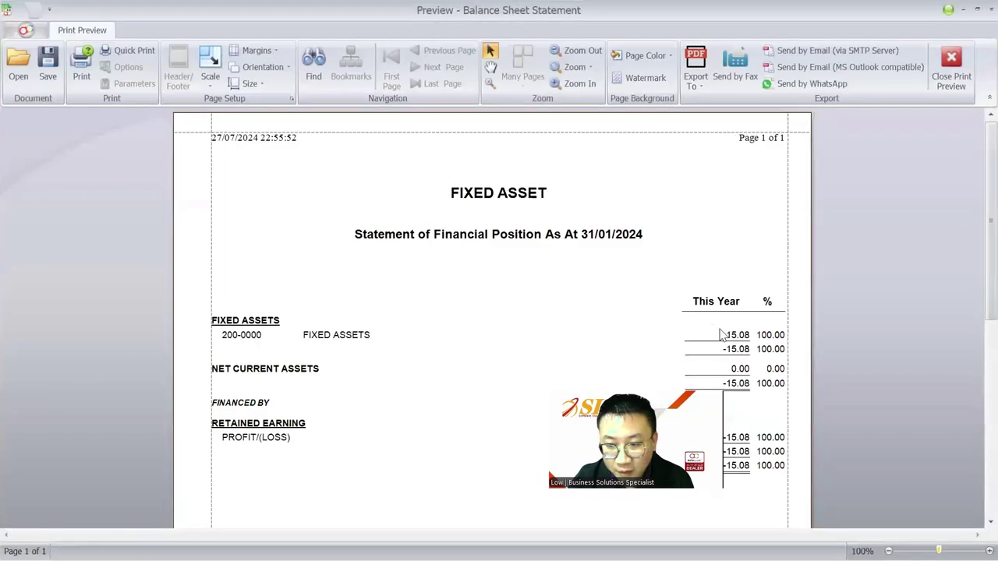
{"action": "left_click", "coordinate": [951, 78]}
Set the financial position report to show up to level 3, preview it, and close the preview.
{"action": "left_click", "coordinate": [578, 104]}
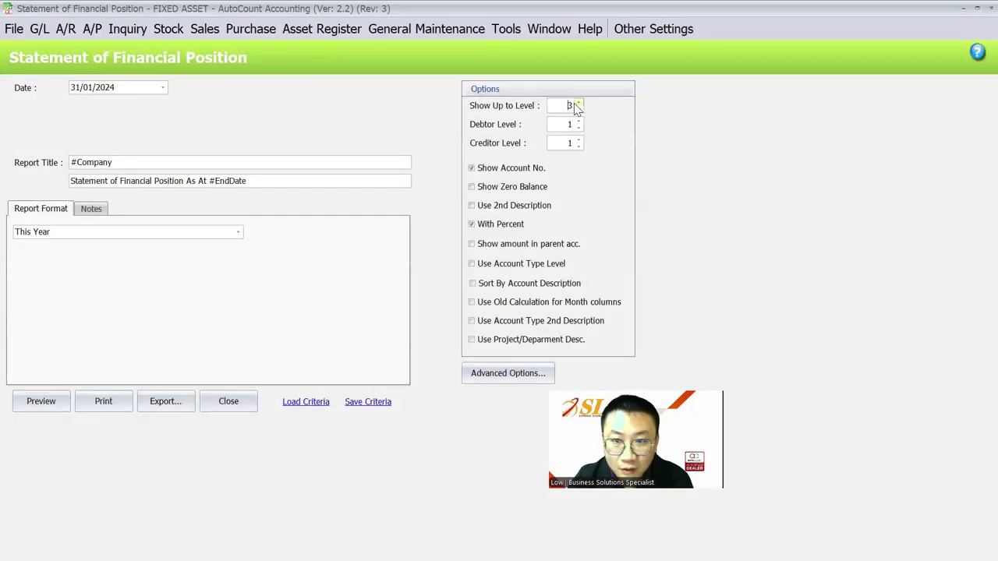
{"action": "left_click", "coordinate": [47, 402]}
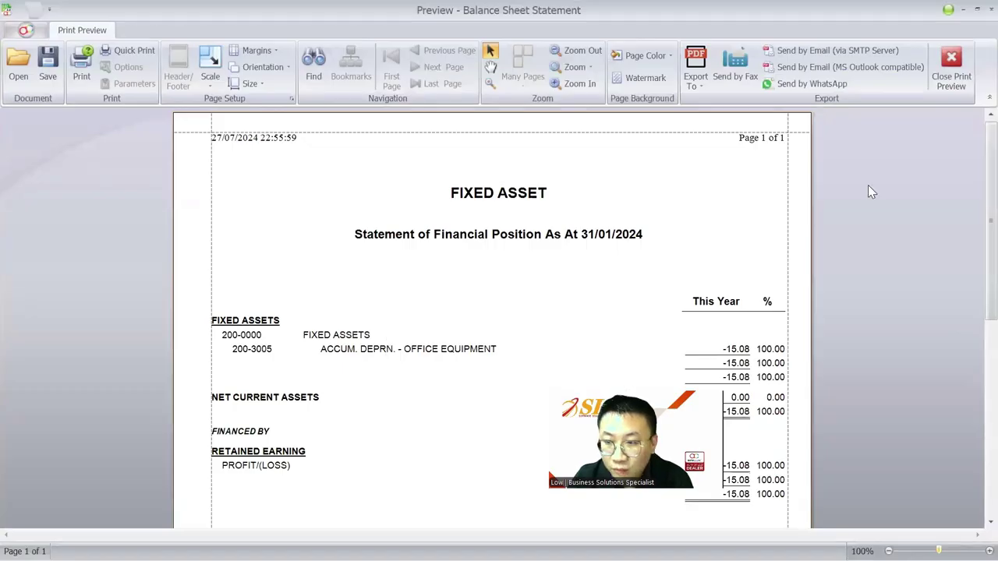
{"action": "left_click", "coordinate": [966, 70]}
Open Opening Balance Maintenance and locate the debit field of OFFICE EQUIPMENT and the credit field of its accumulated depreciation account.
{"action": "left_click", "coordinate": [39, 28]}
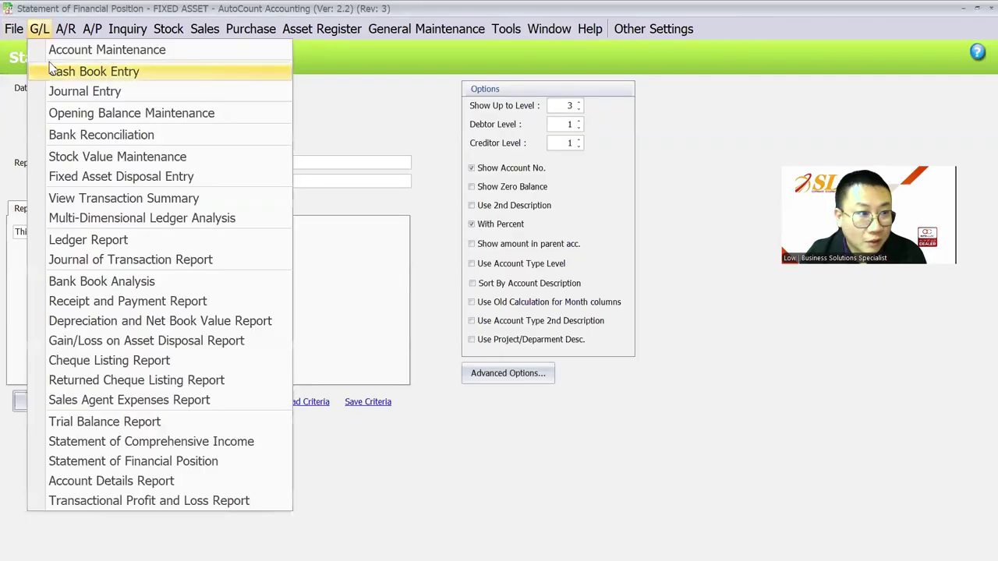
{"action": "left_click", "coordinate": [53, 113]}
{"action": "scroll", "coordinate": [147, 170], "scroll_direction": "down", "scroll_amount": 1}
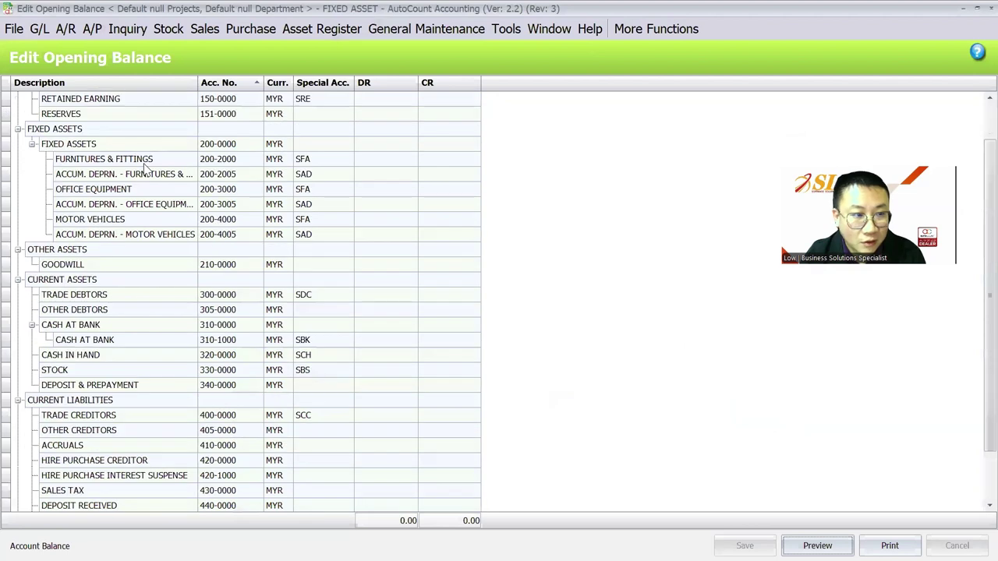
{"action": "left_click", "coordinate": [156, 162]}
{"action": "key", "text": "Tab"}
{"action": "left_click", "coordinate": [398, 162]}
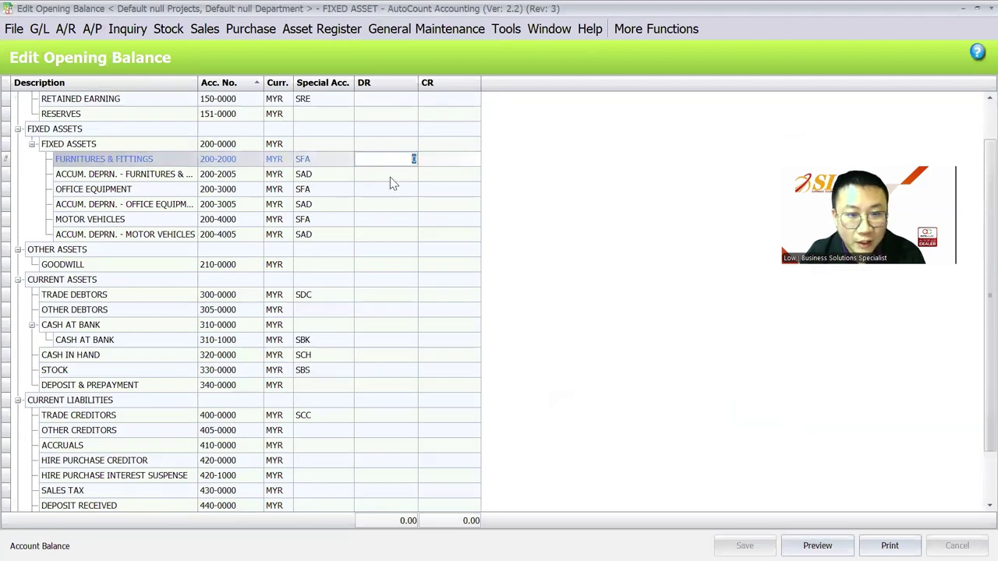
{"action": "left_click", "coordinate": [390, 176]}
{"action": "key", "text": "Up"}
{"action": "left_click", "coordinate": [394, 187]}
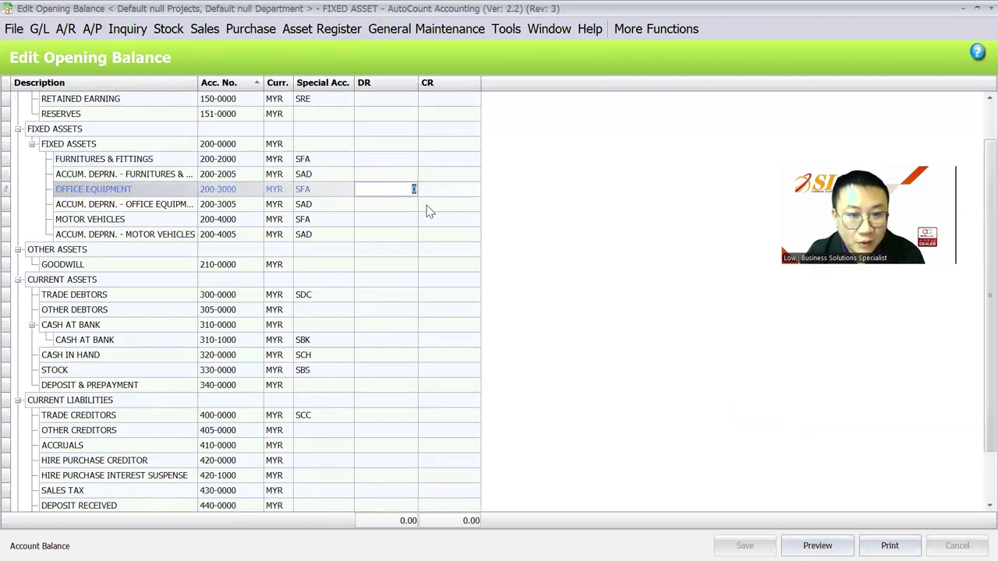
{"action": "left_click", "coordinate": [440, 203]}
{"action": "left_click", "coordinate": [406, 189]}
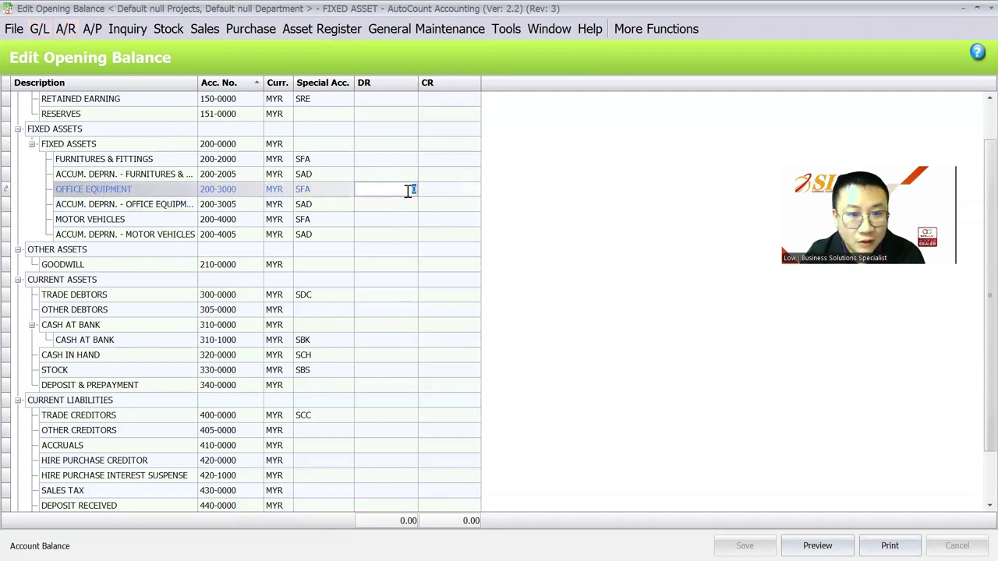
{"action": "left_click", "coordinate": [441, 203]}
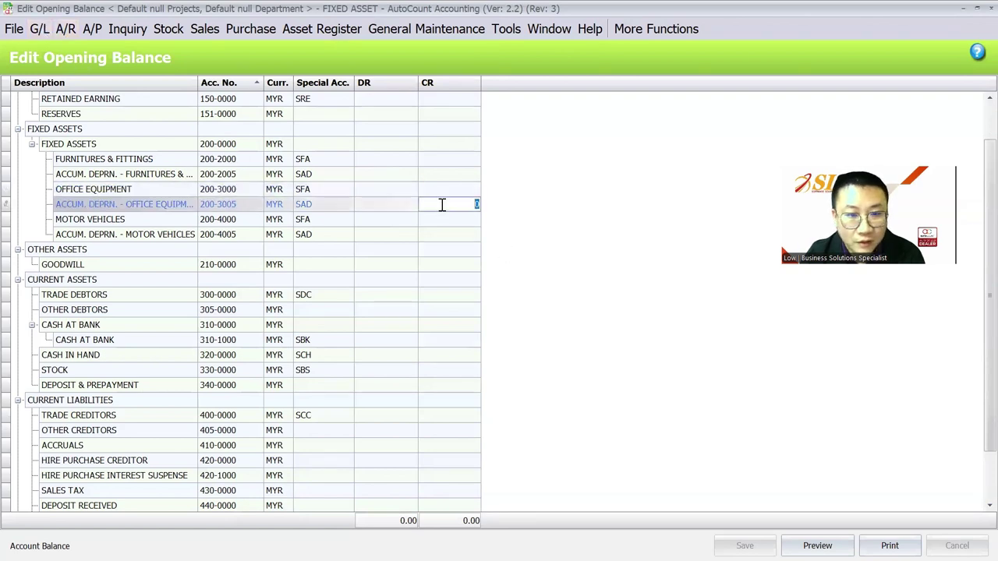
Open Depreciation Posting and run an inquiry for the financial date 31/07/2024.
{"action": "left_click", "coordinate": [321, 28]}
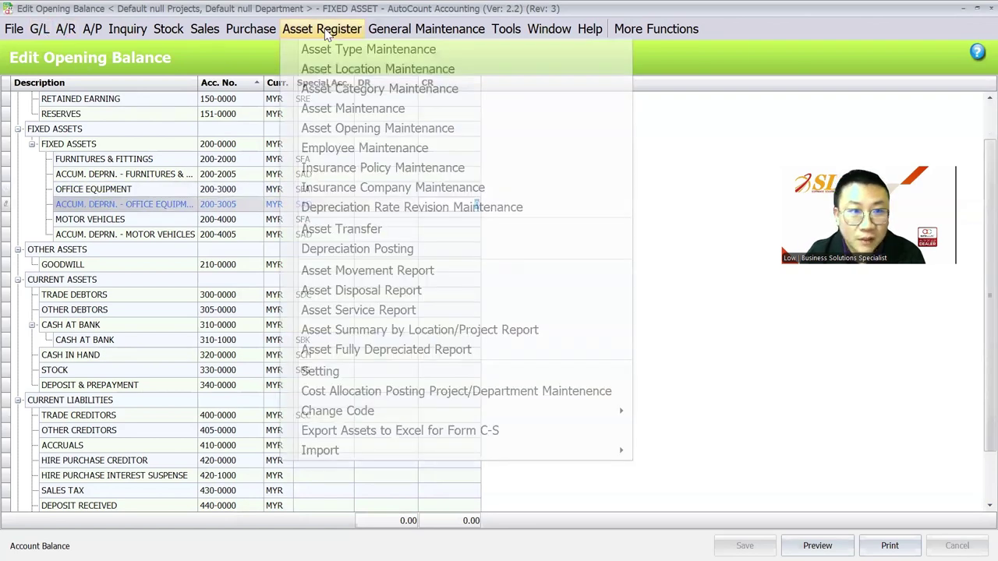
{"action": "left_click", "coordinate": [345, 249]}
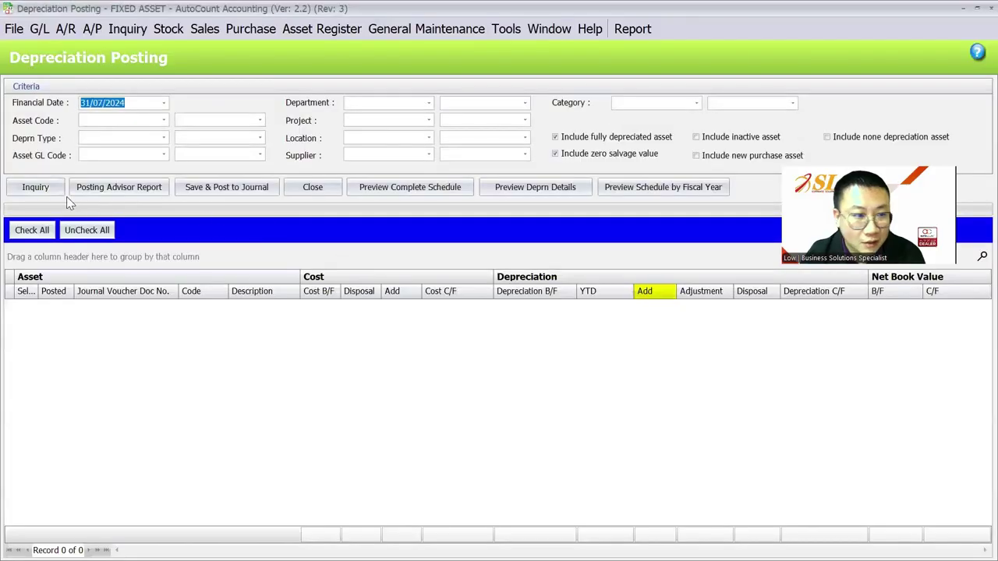
{"action": "left_click", "coordinate": [106, 102]}
{"action": "left_click_drag", "start_coordinate": [105, 102], "coordinate": [60, 105]}
{"action": "left_click", "coordinate": [35, 188]}
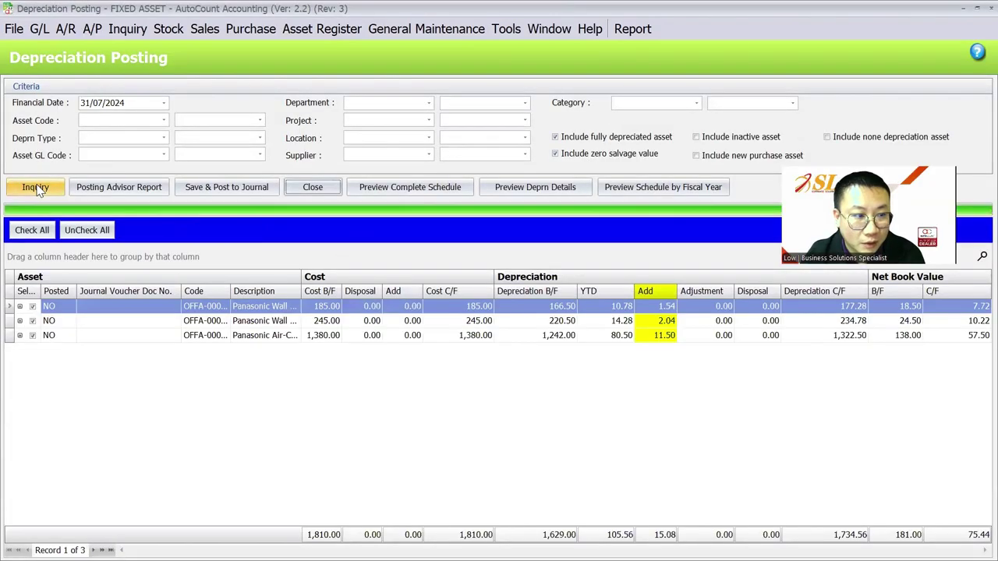
Preview the depreciation details as the Deprn Details Listing-Year-End Depreciation Schedule report, and close the preview.
{"action": "left_click", "coordinate": [516, 187]}
{"action": "left_click", "coordinate": [509, 267]}
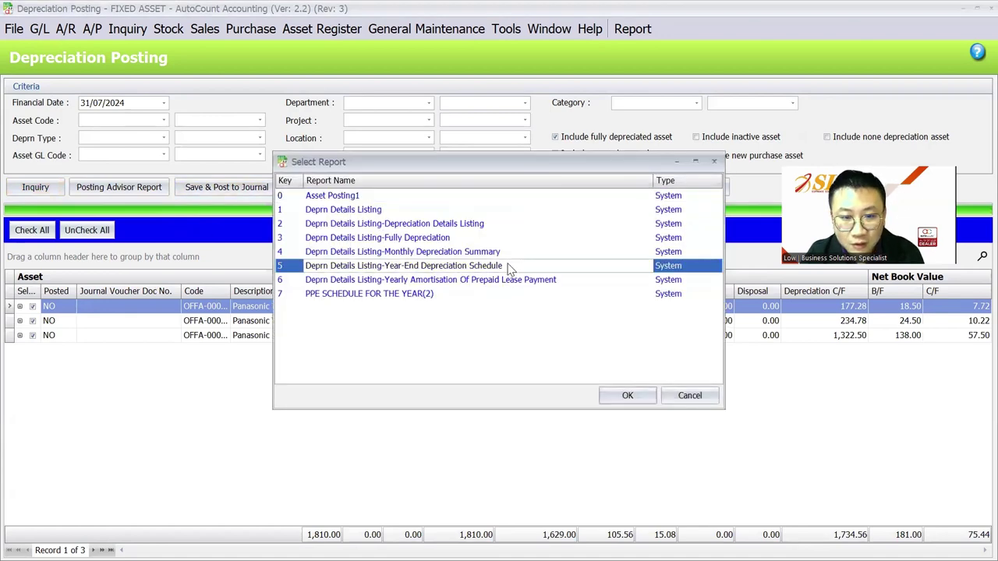
{"action": "left_click", "coordinate": [626, 396]}
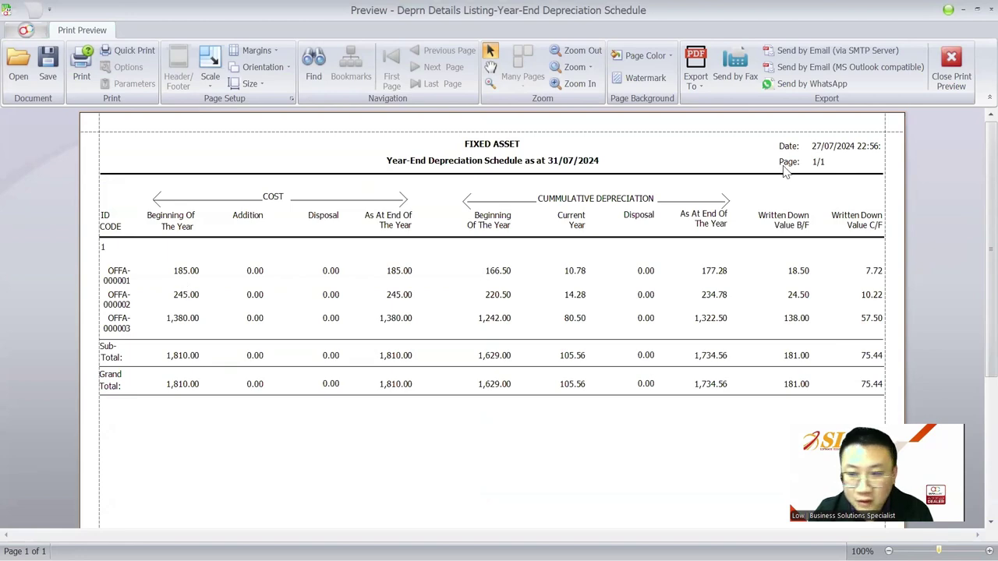
{"action": "left_click", "coordinate": [949, 62]}
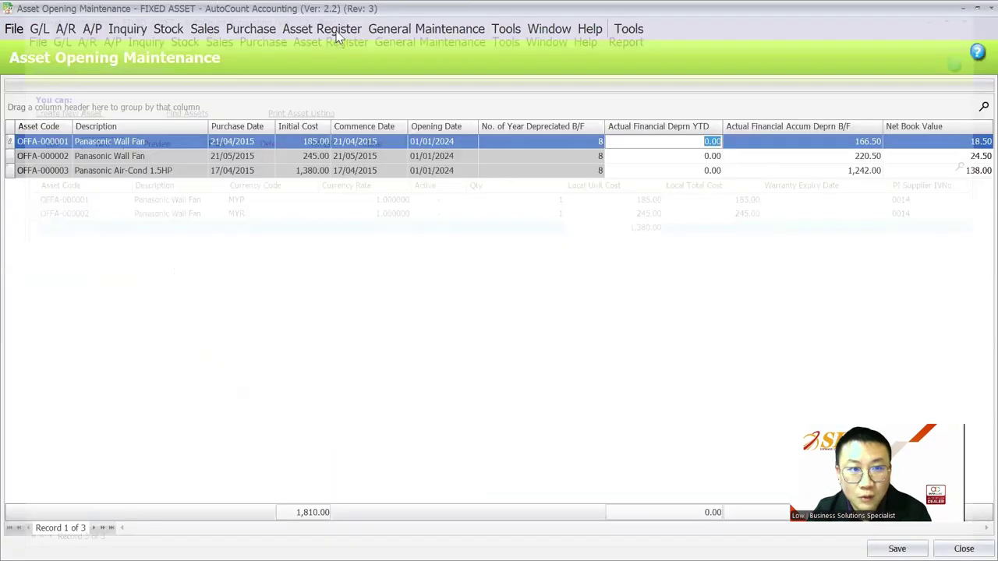
{"action": "left_click", "coordinate": [338, 31]}
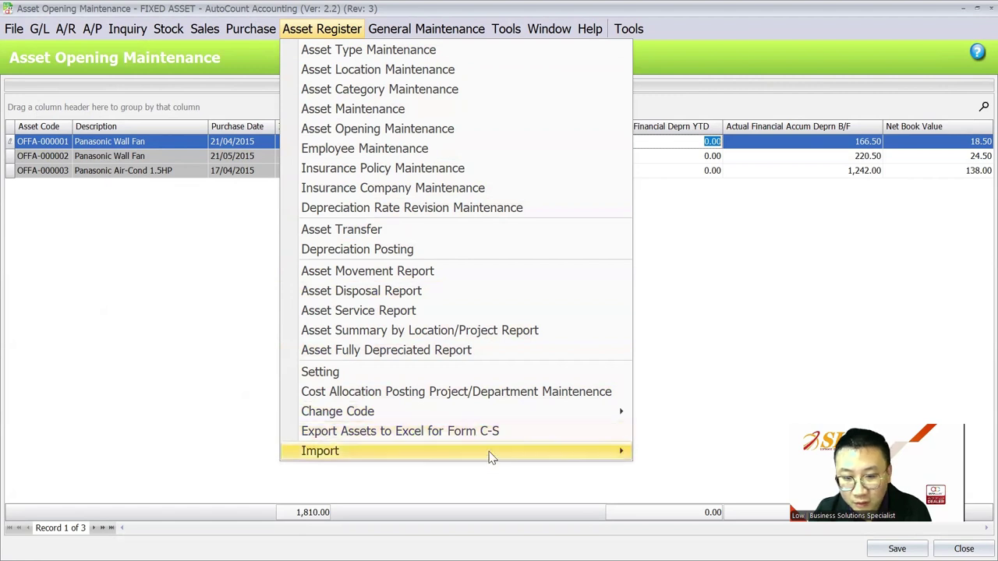
{"action": "mouse_move", "coordinate": [491, 458]}
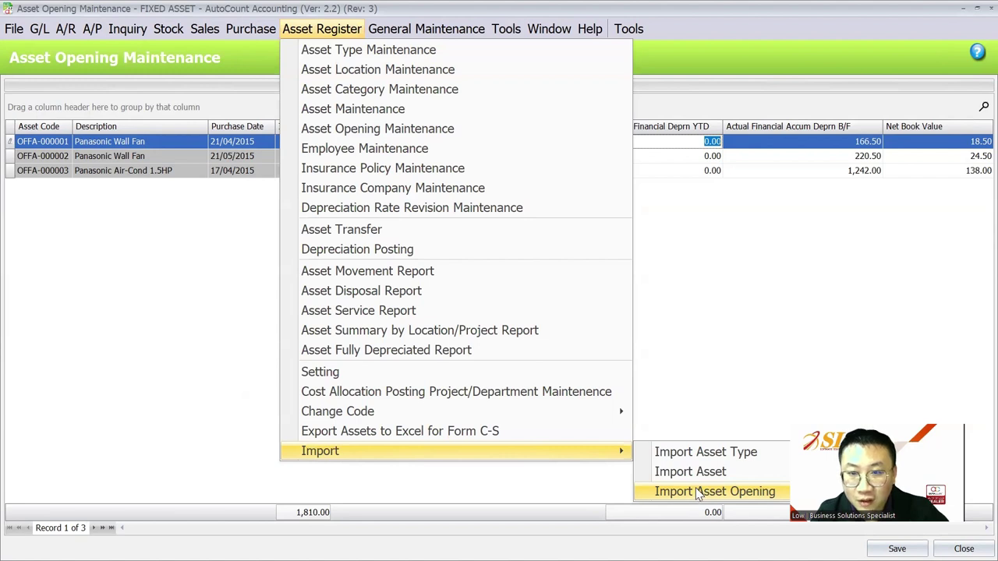
{"action": "left_click", "coordinate": [678, 276]}
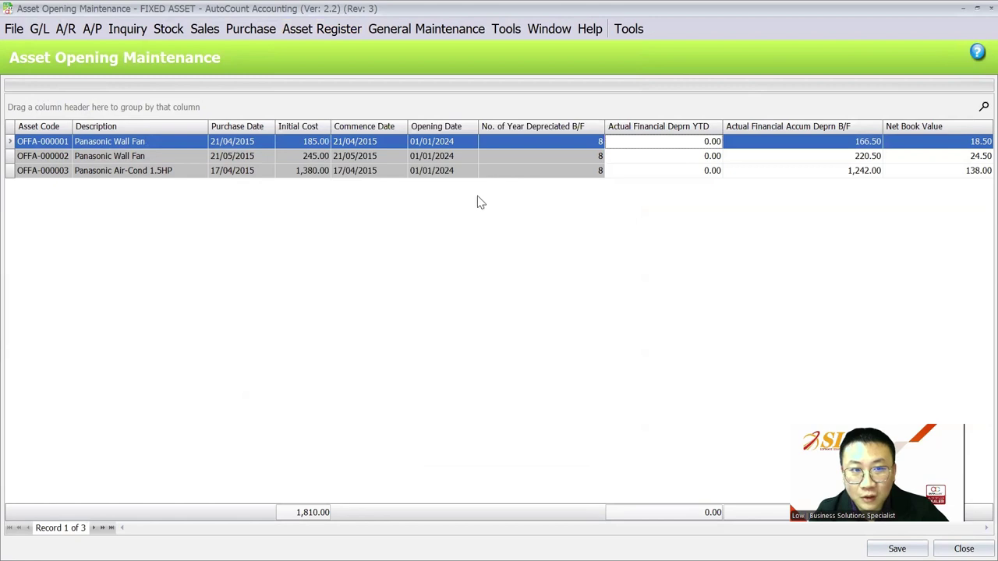